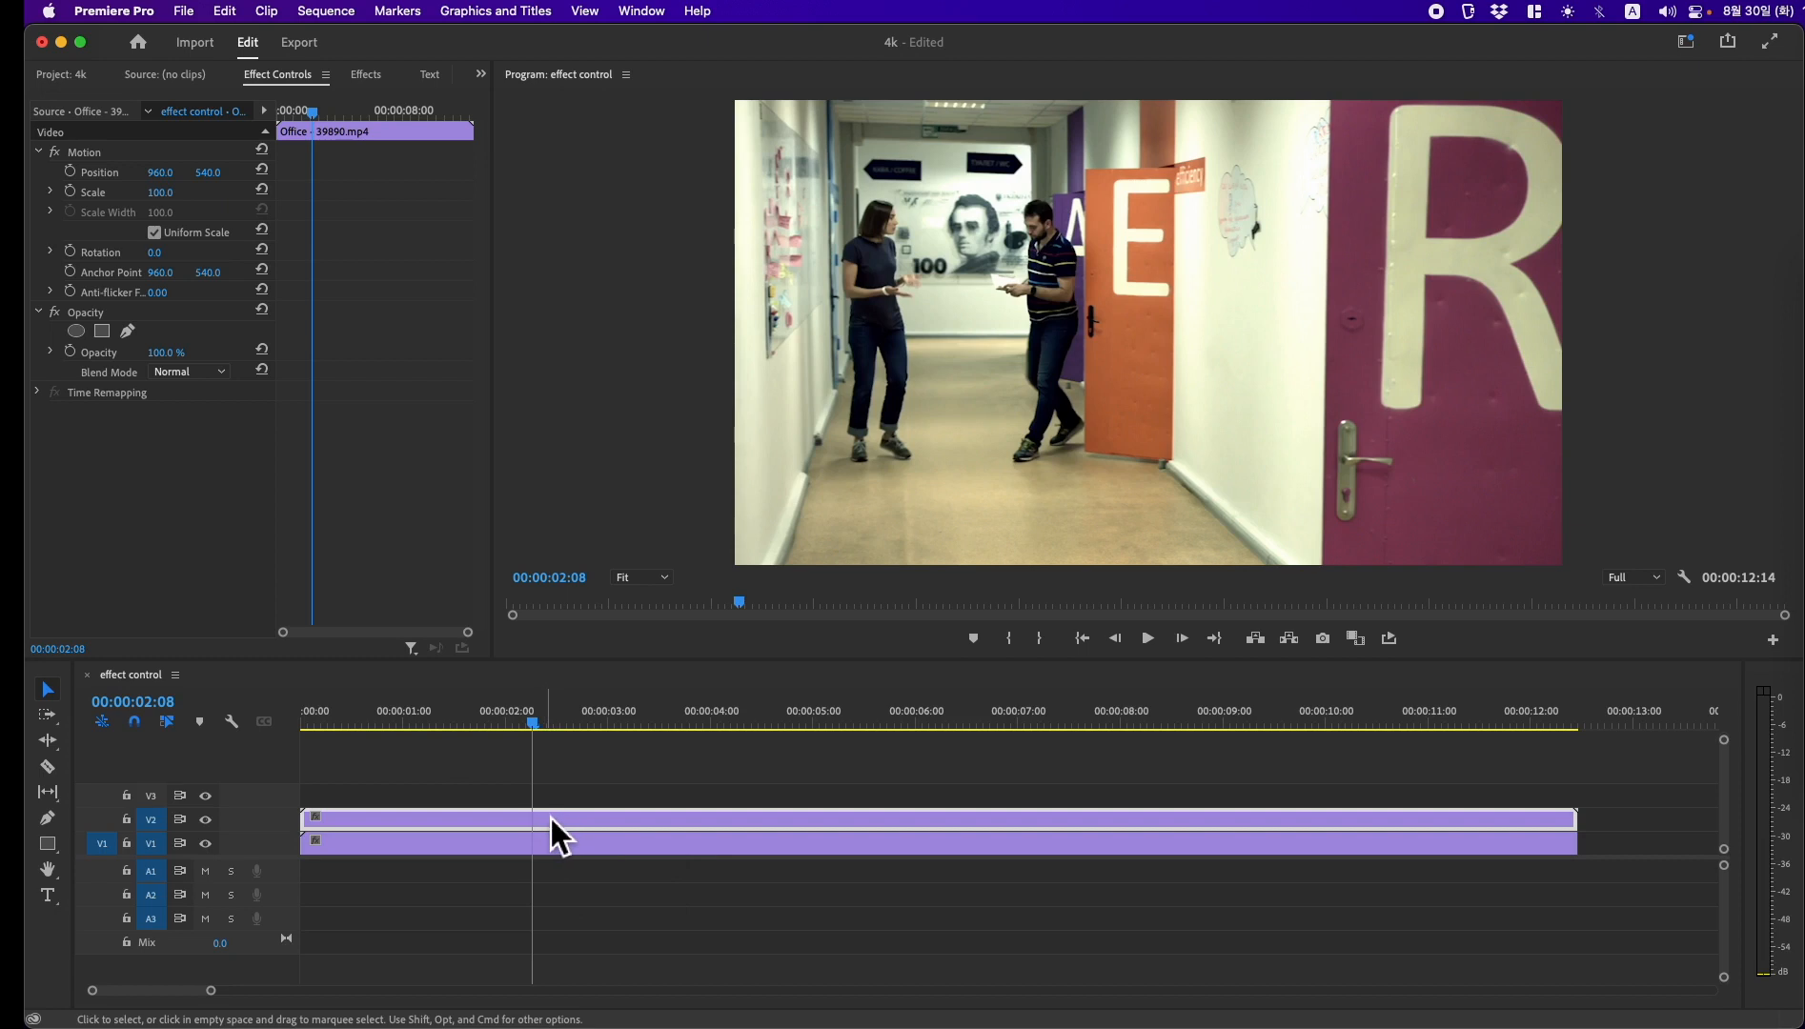
Step: Compare the two stacked clips by hiding track V2 to view the city clip underneath and showing it again
{"action": "left_click", "coordinate": [414, 828]}
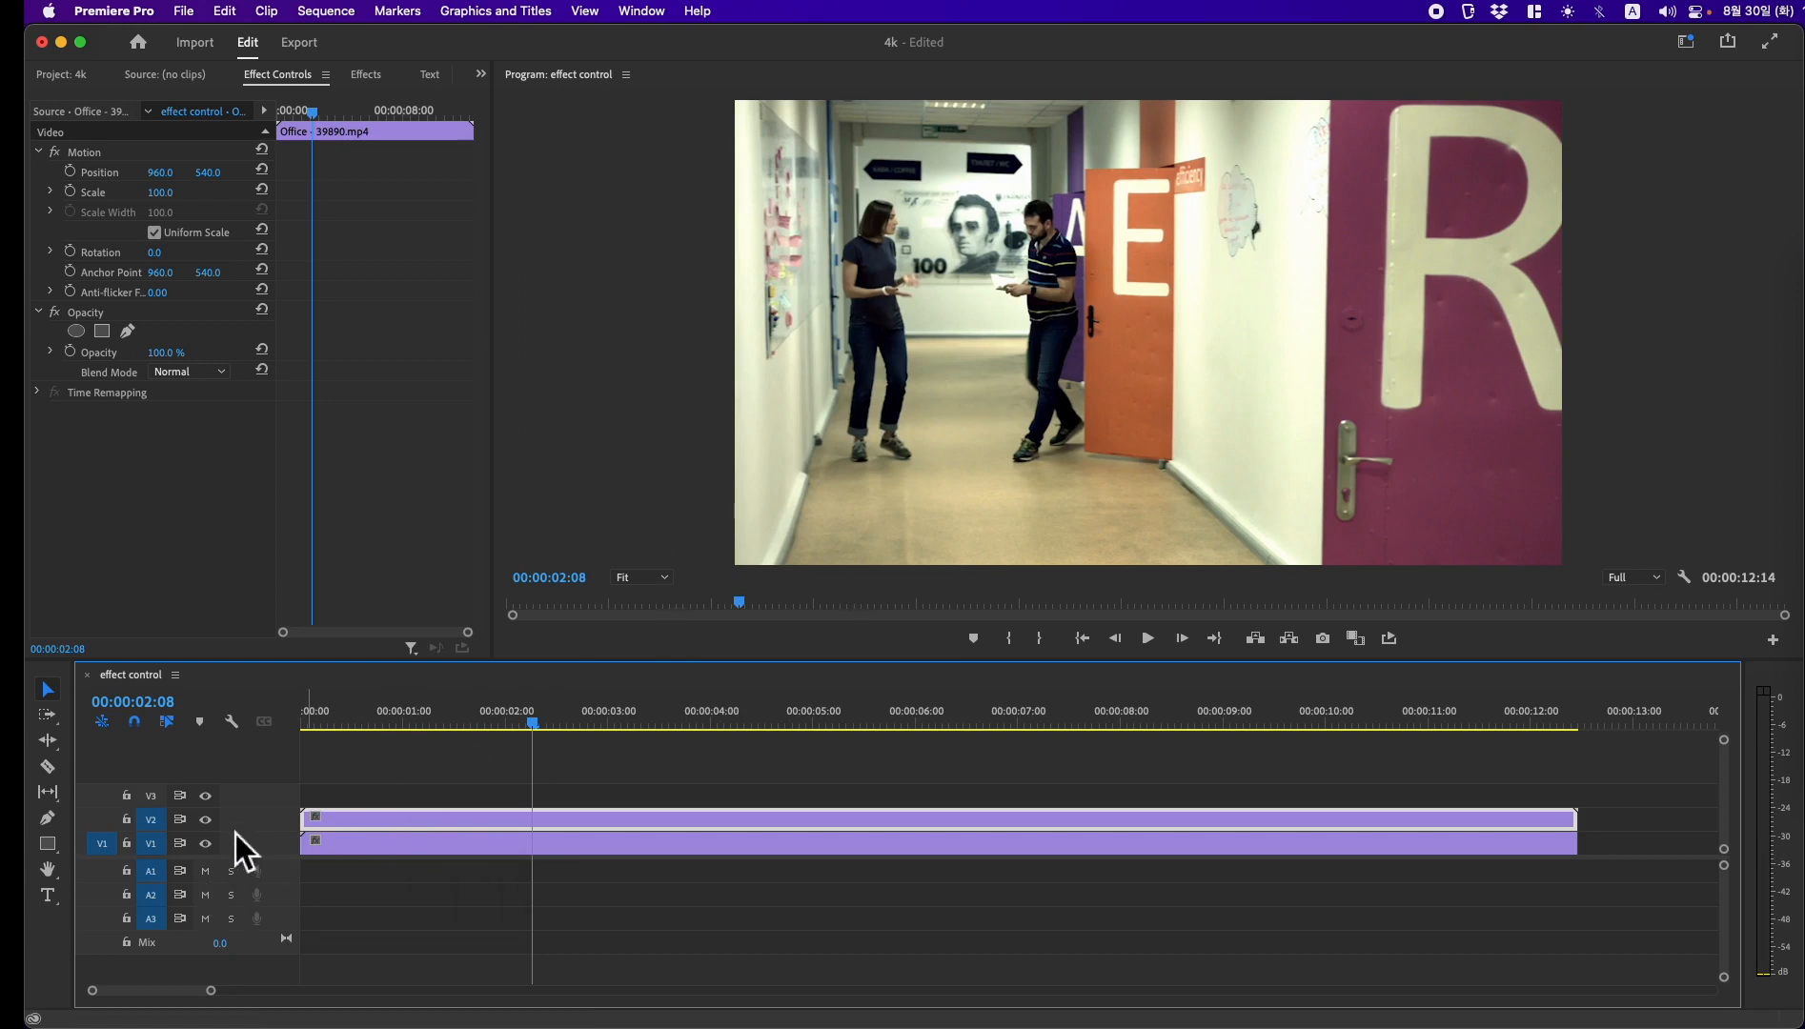
{"action": "left_click", "coordinate": [208, 823]}
{"action": "left_click", "coordinate": [462, 853]}
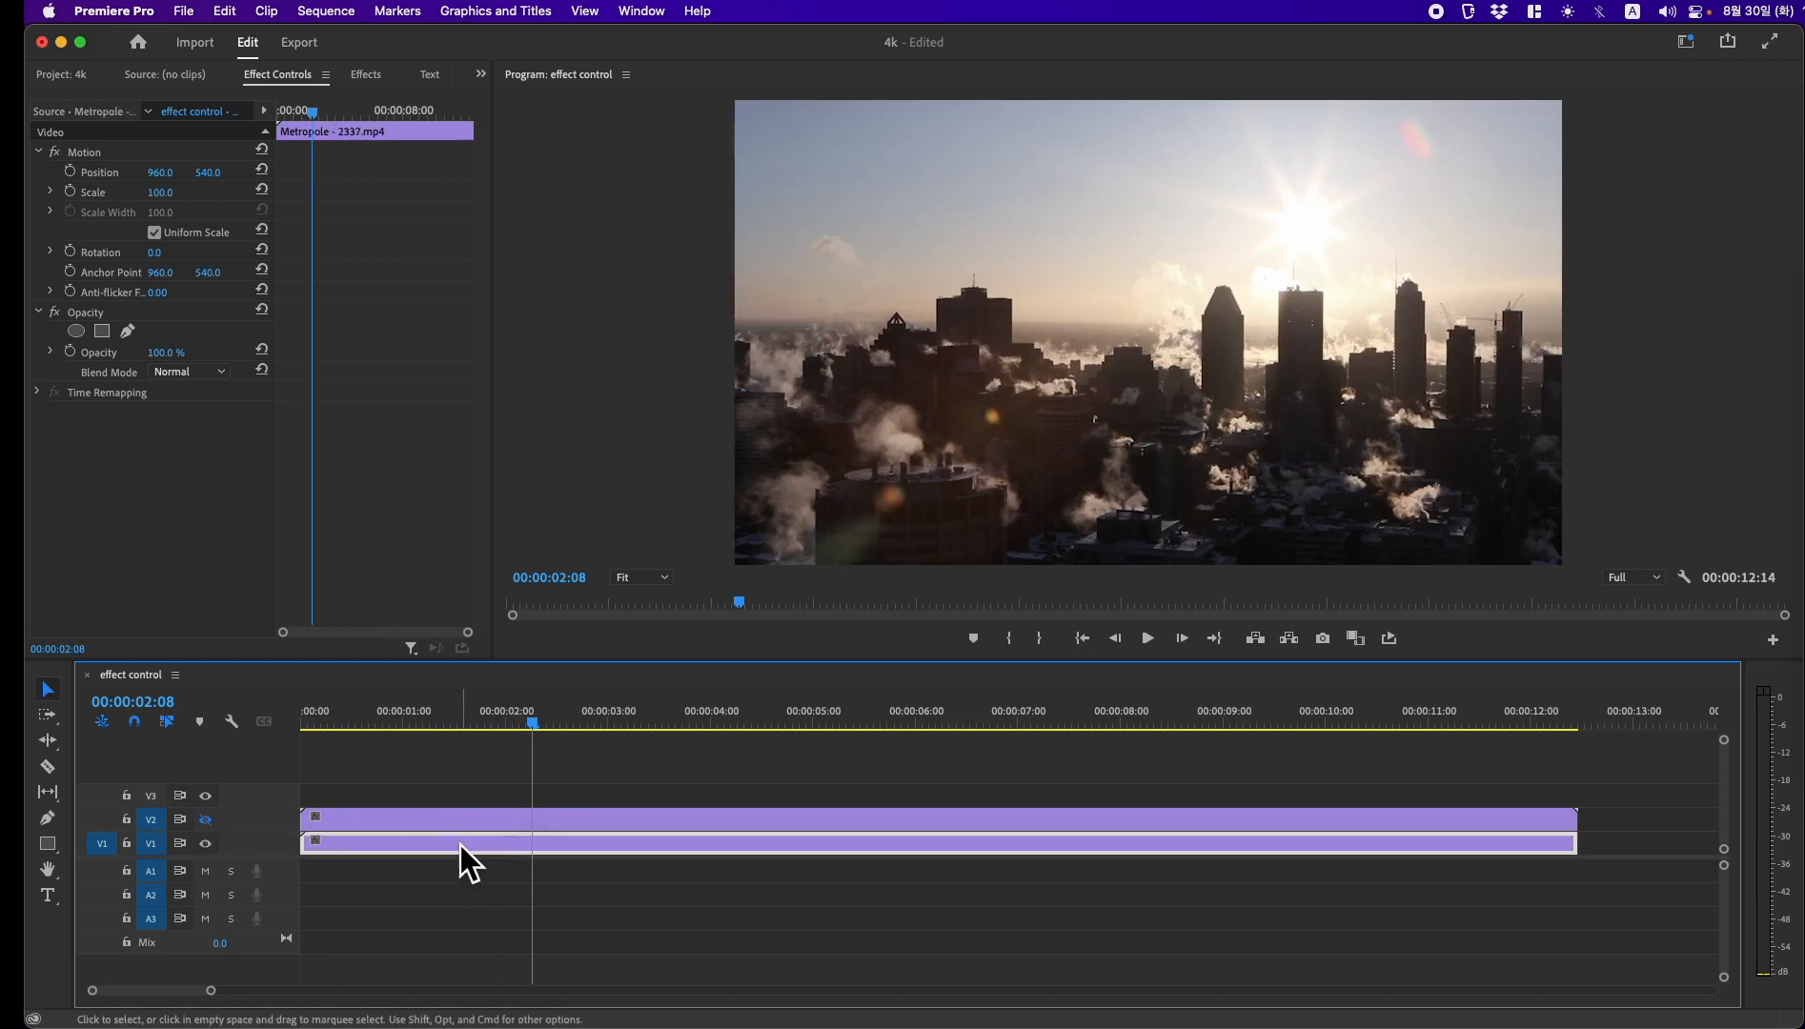
{"action": "left_click", "coordinate": [206, 821]}
{"action": "left_click", "coordinate": [557, 818]}
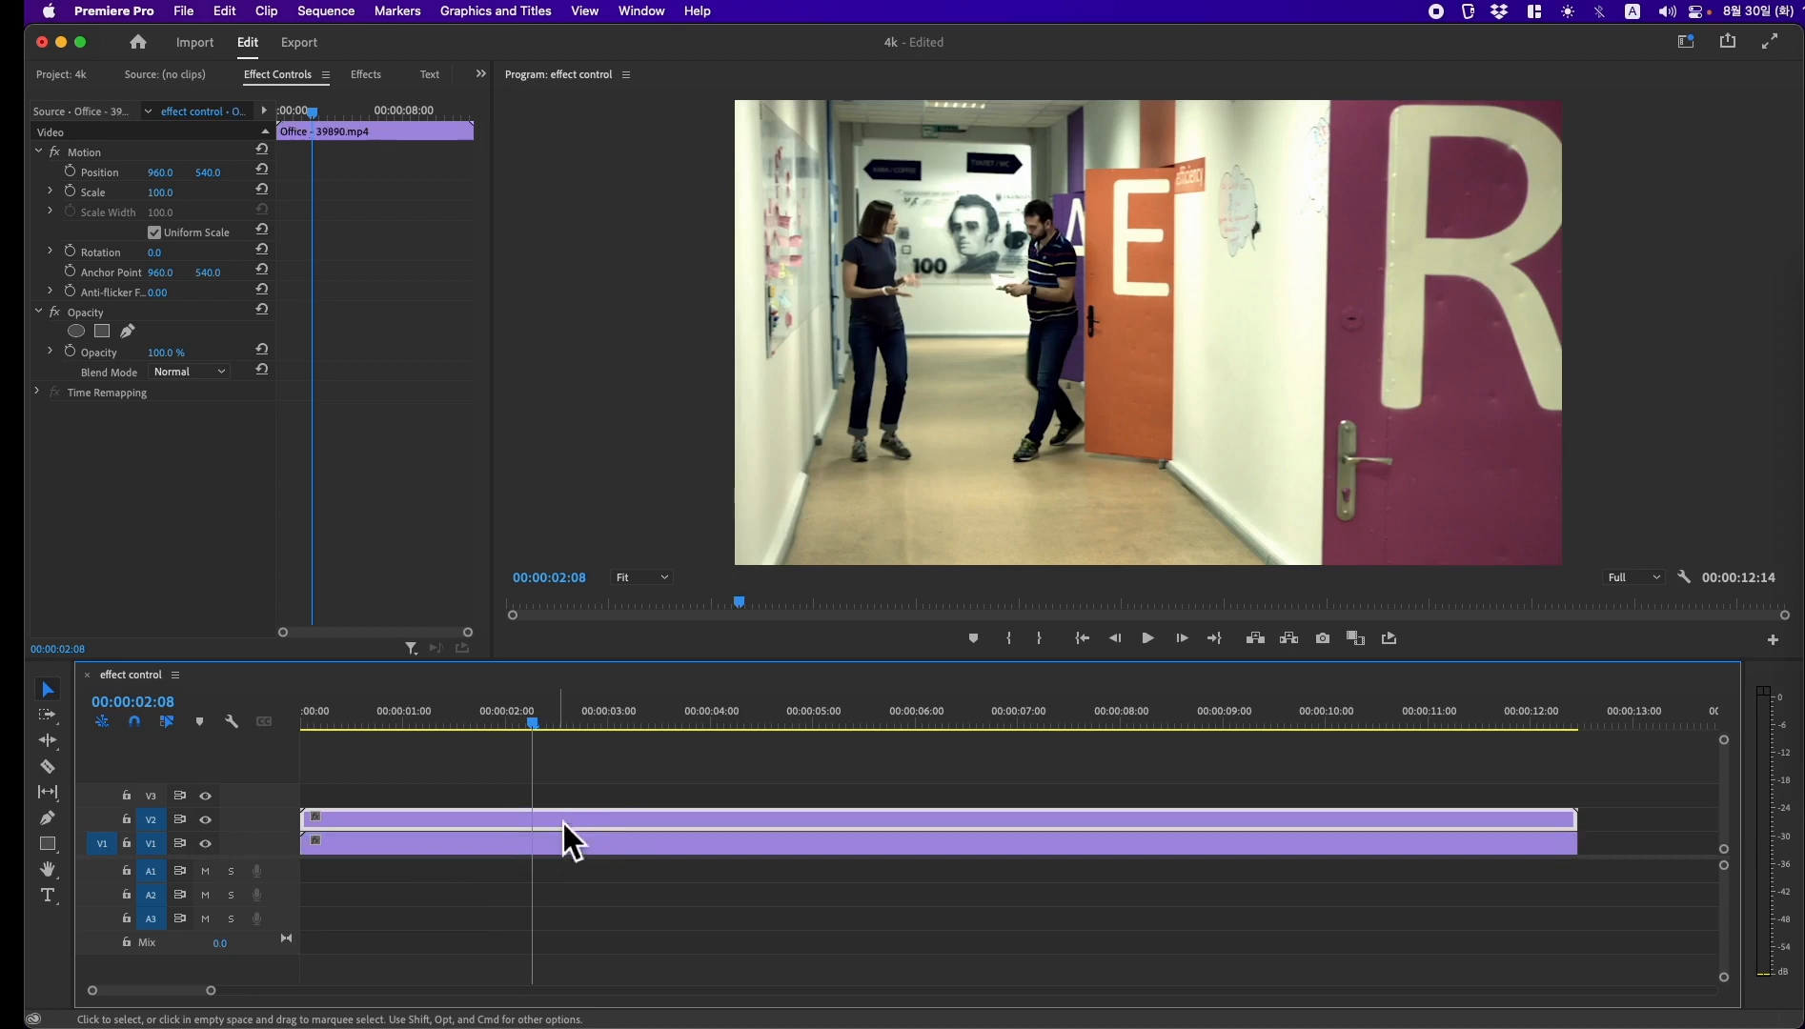
{"action": "left_click", "coordinate": [570, 846]}
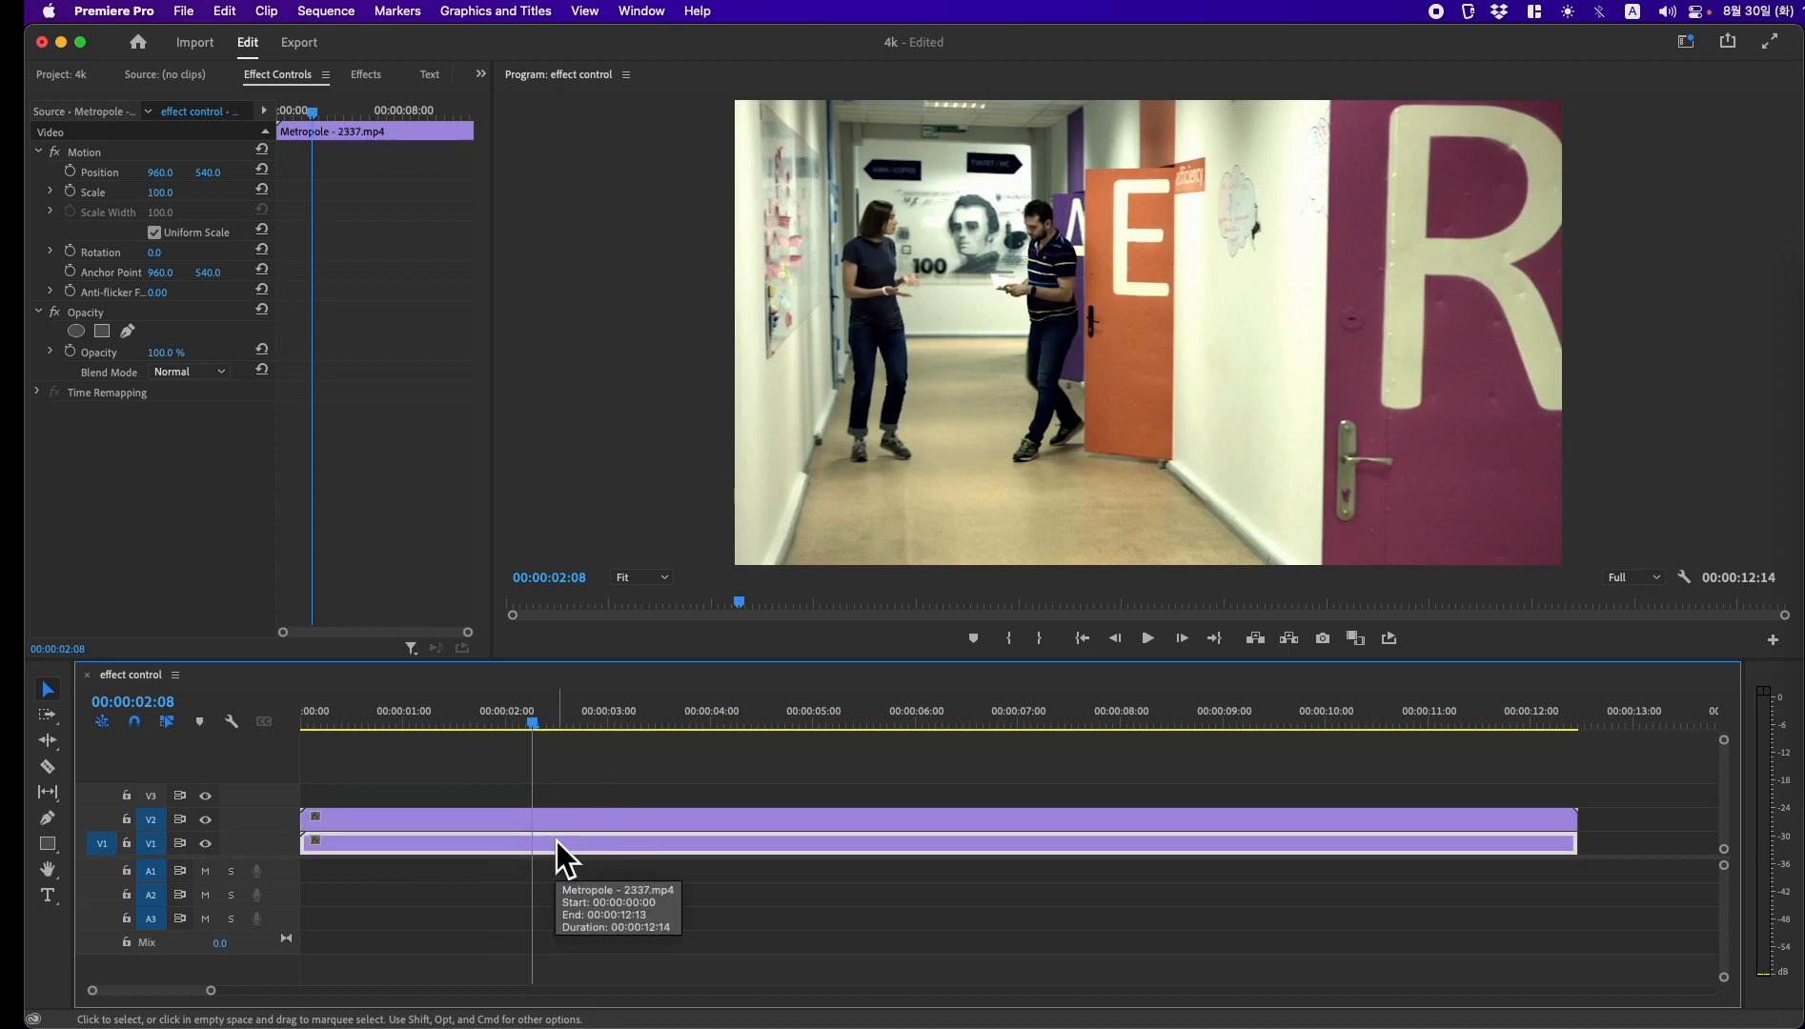
Step: Add a rectangular opacity mask to the upper office clip and stretch its corners to cover the left half of the frame
{"action": "left_click", "coordinate": [565, 826]}
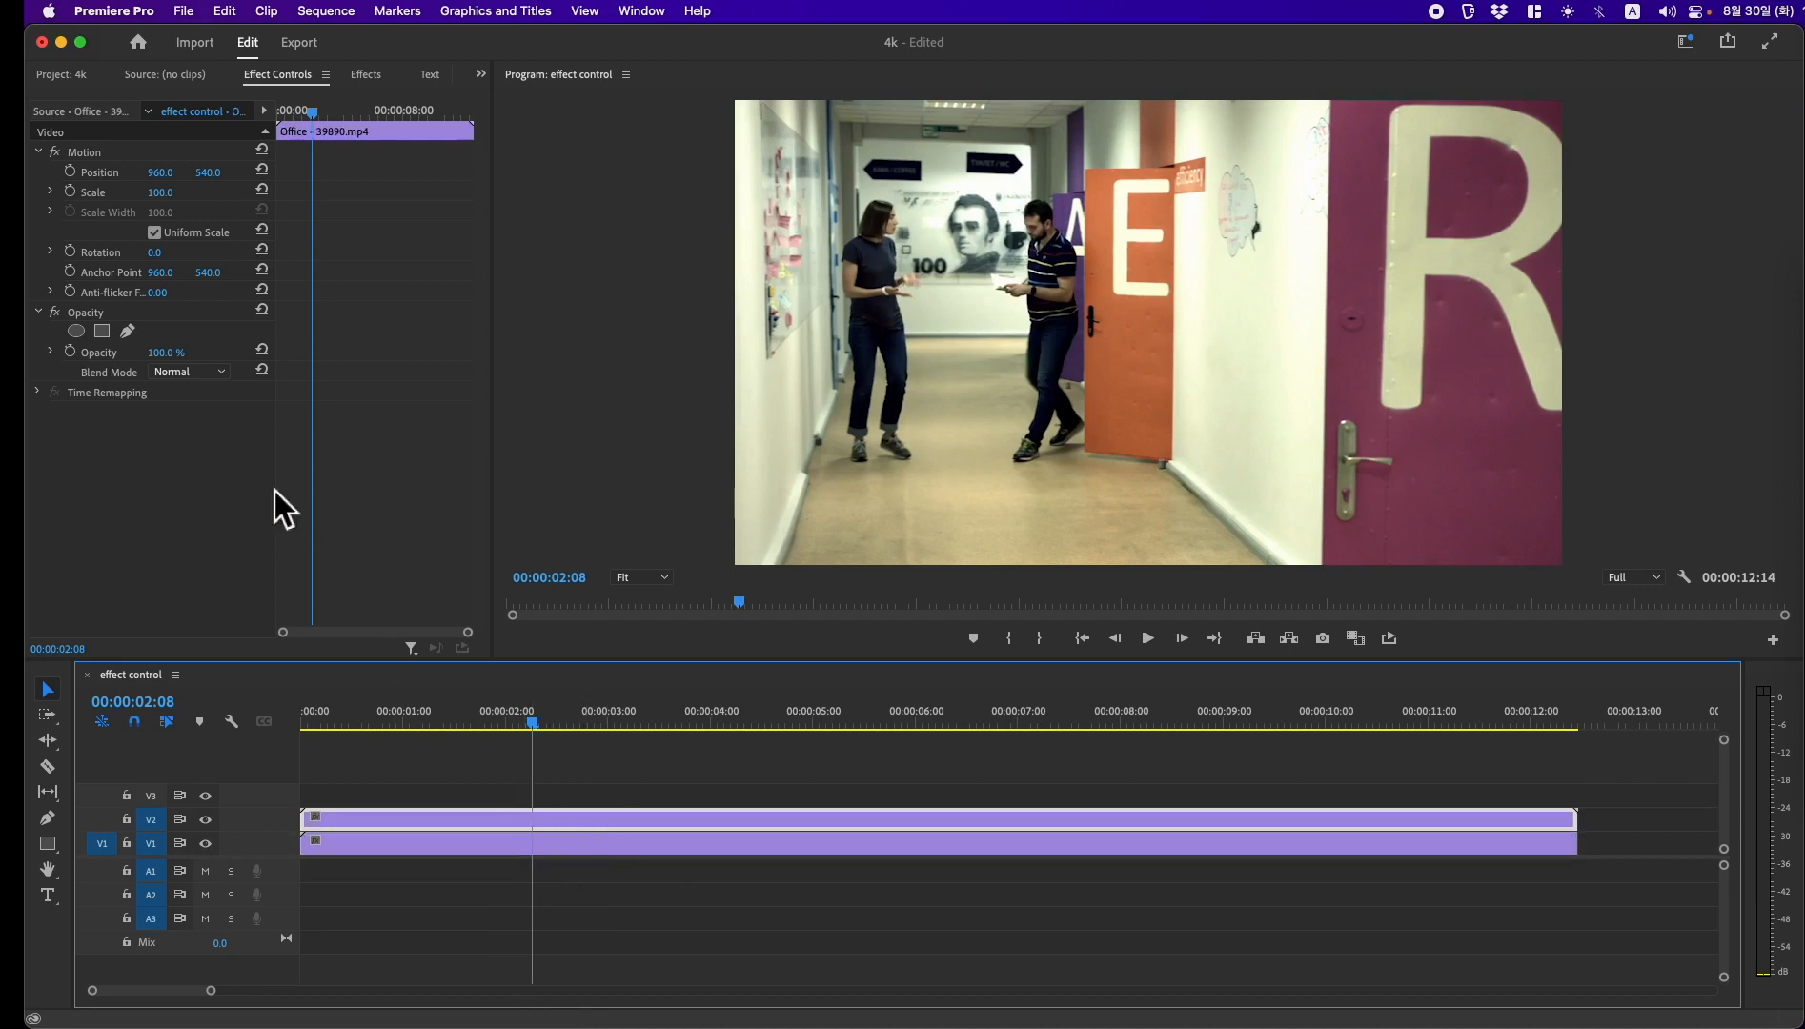
{"action": "left_click", "coordinate": [102, 332]}
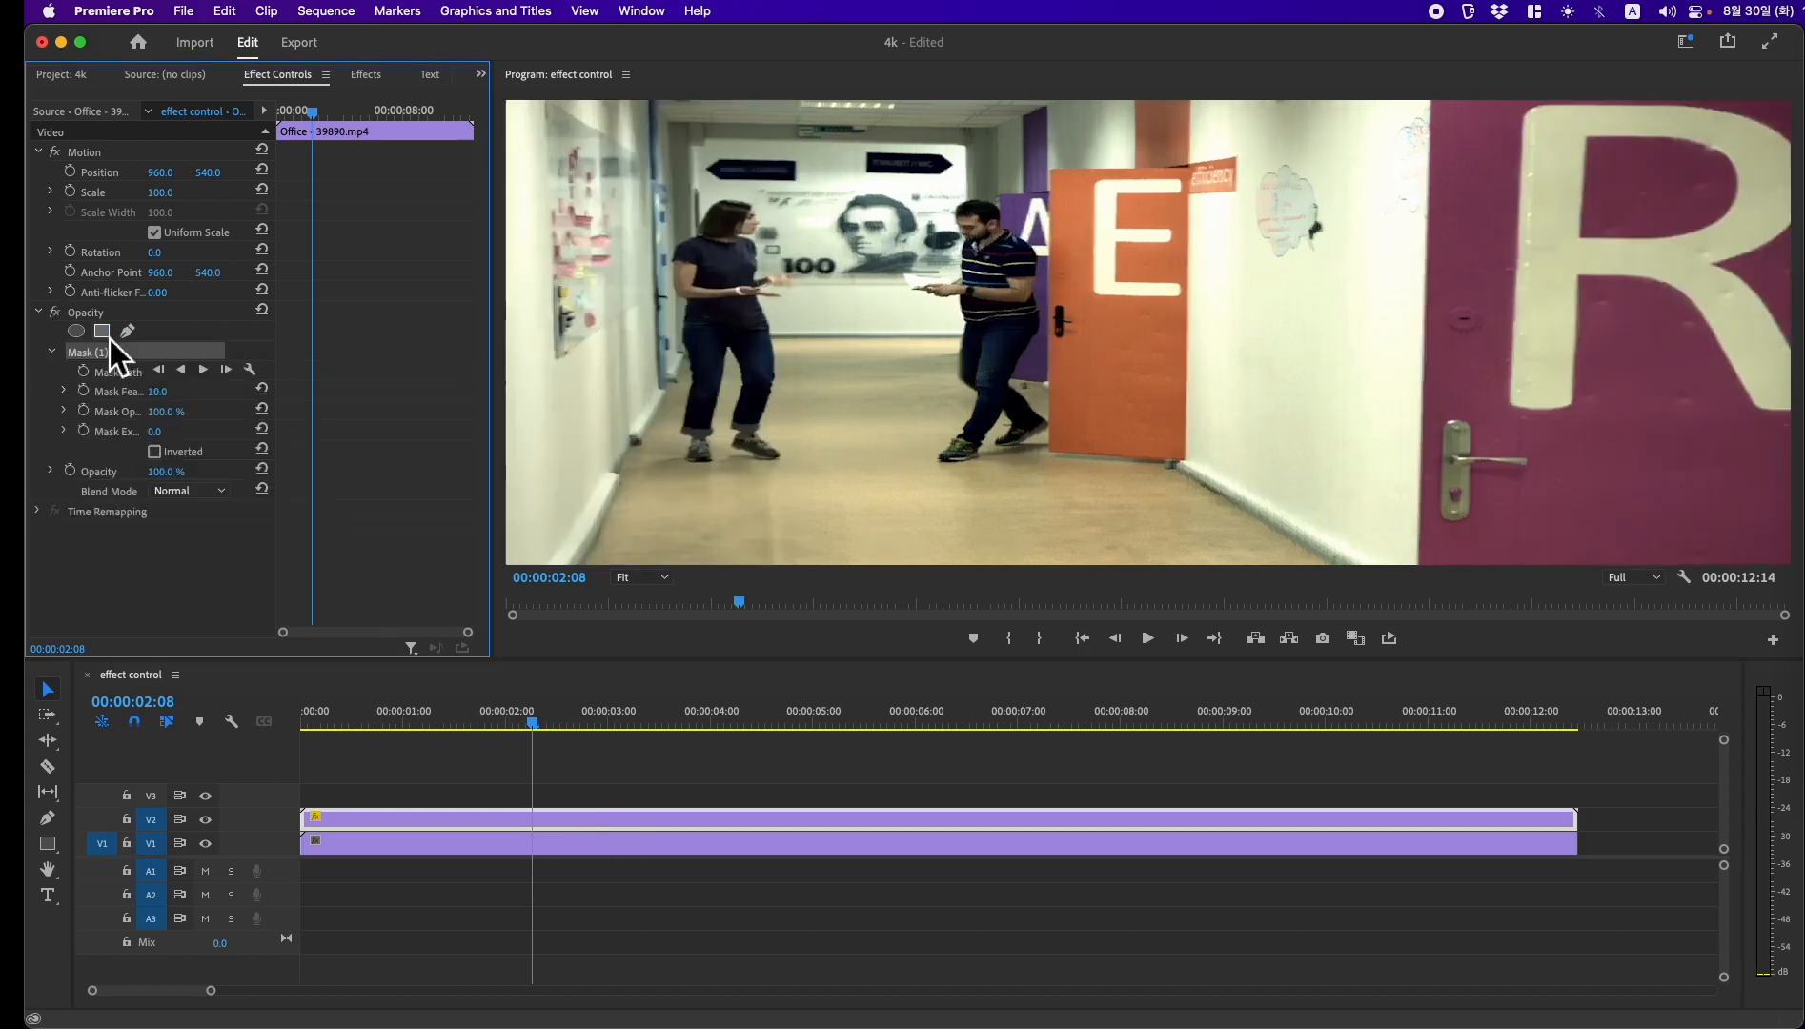
{"action": "left_click_drag", "start_coordinate": [1202, 354], "coordinate": [880, 174]}
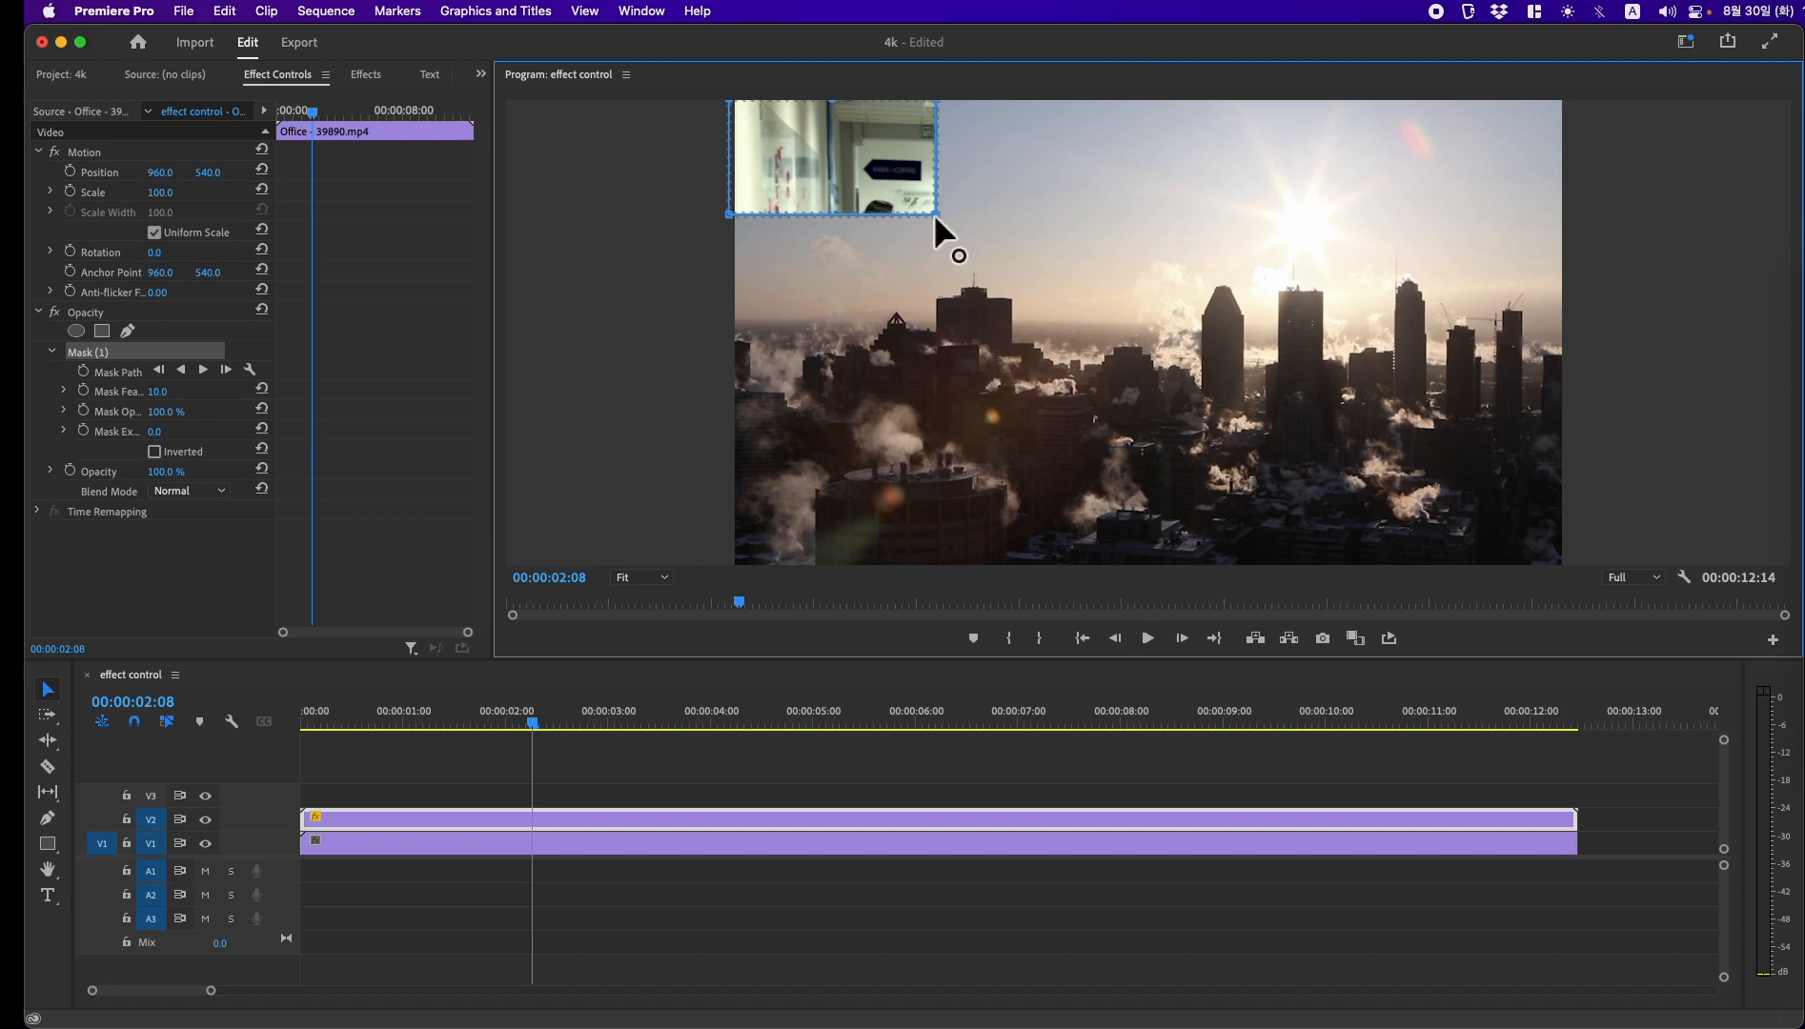
{"action": "left_click_drag", "start_coordinate": [934, 212], "coordinate": [1143, 573]}
{"action": "left_click_drag", "start_coordinate": [725, 228], "coordinate": [725, 588]}
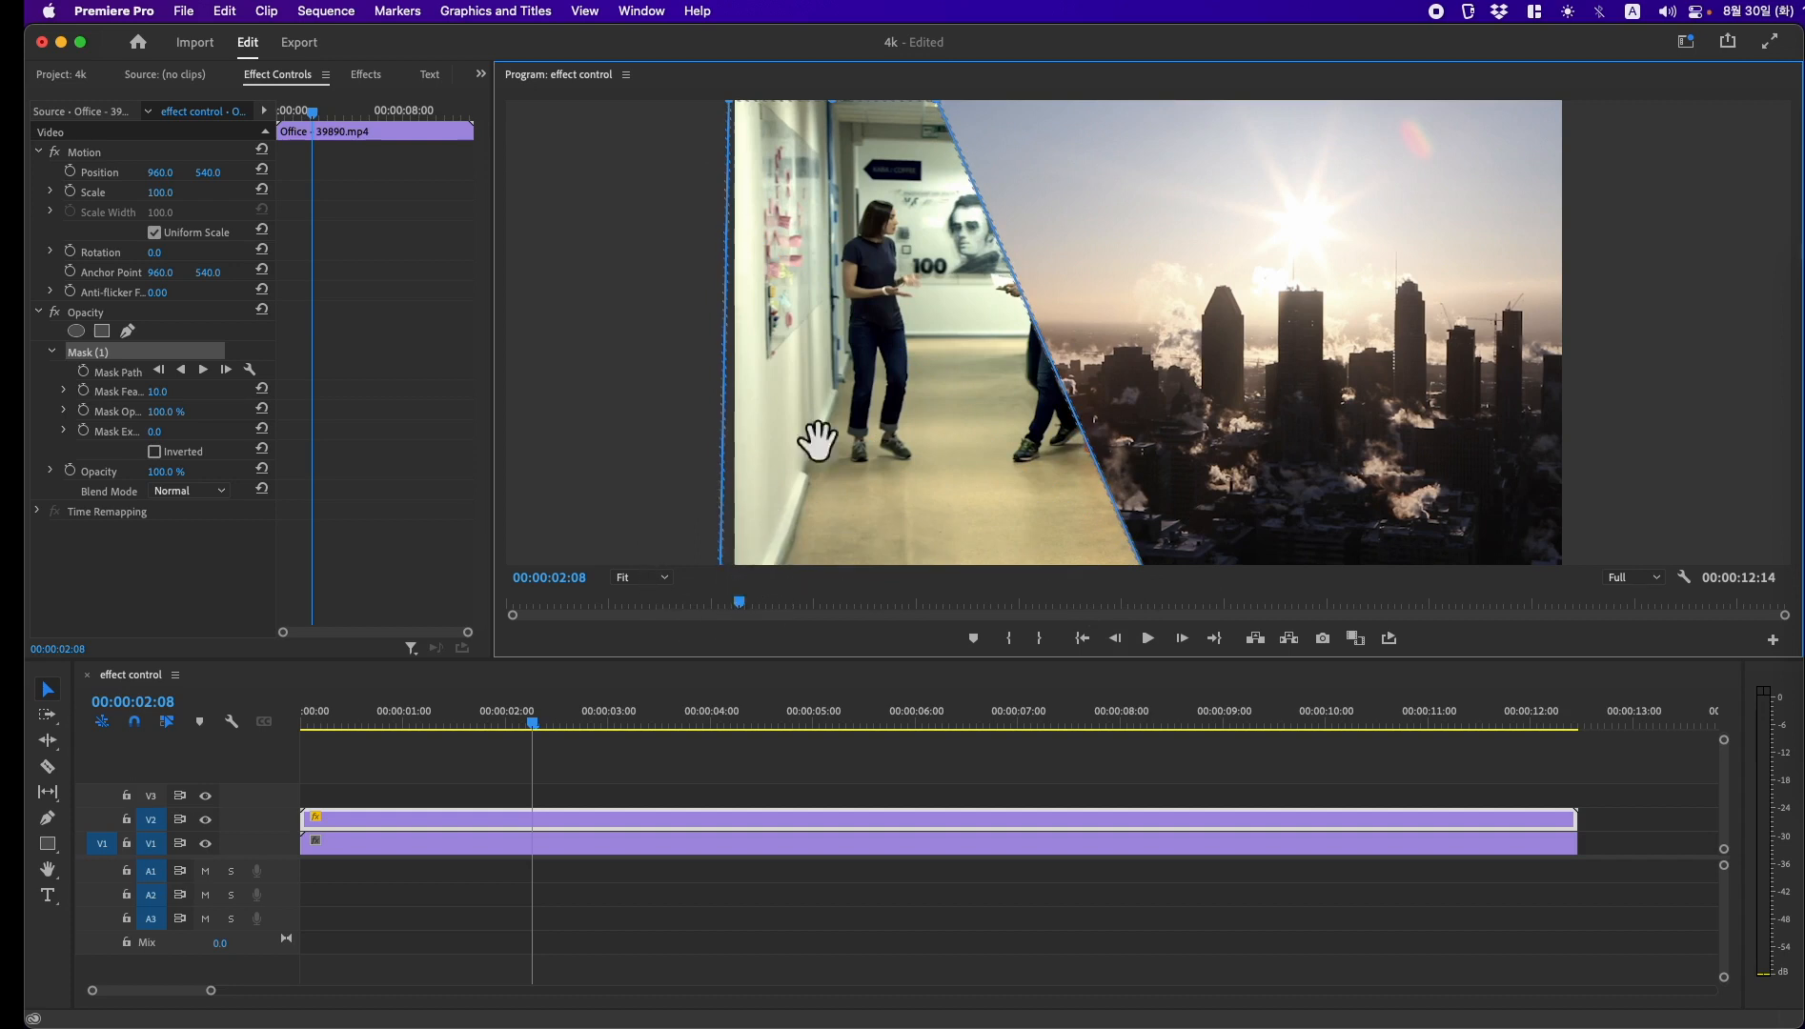
{"action": "left_click", "coordinate": [670, 582]}
{"action": "left_click", "coordinate": [671, 650]}
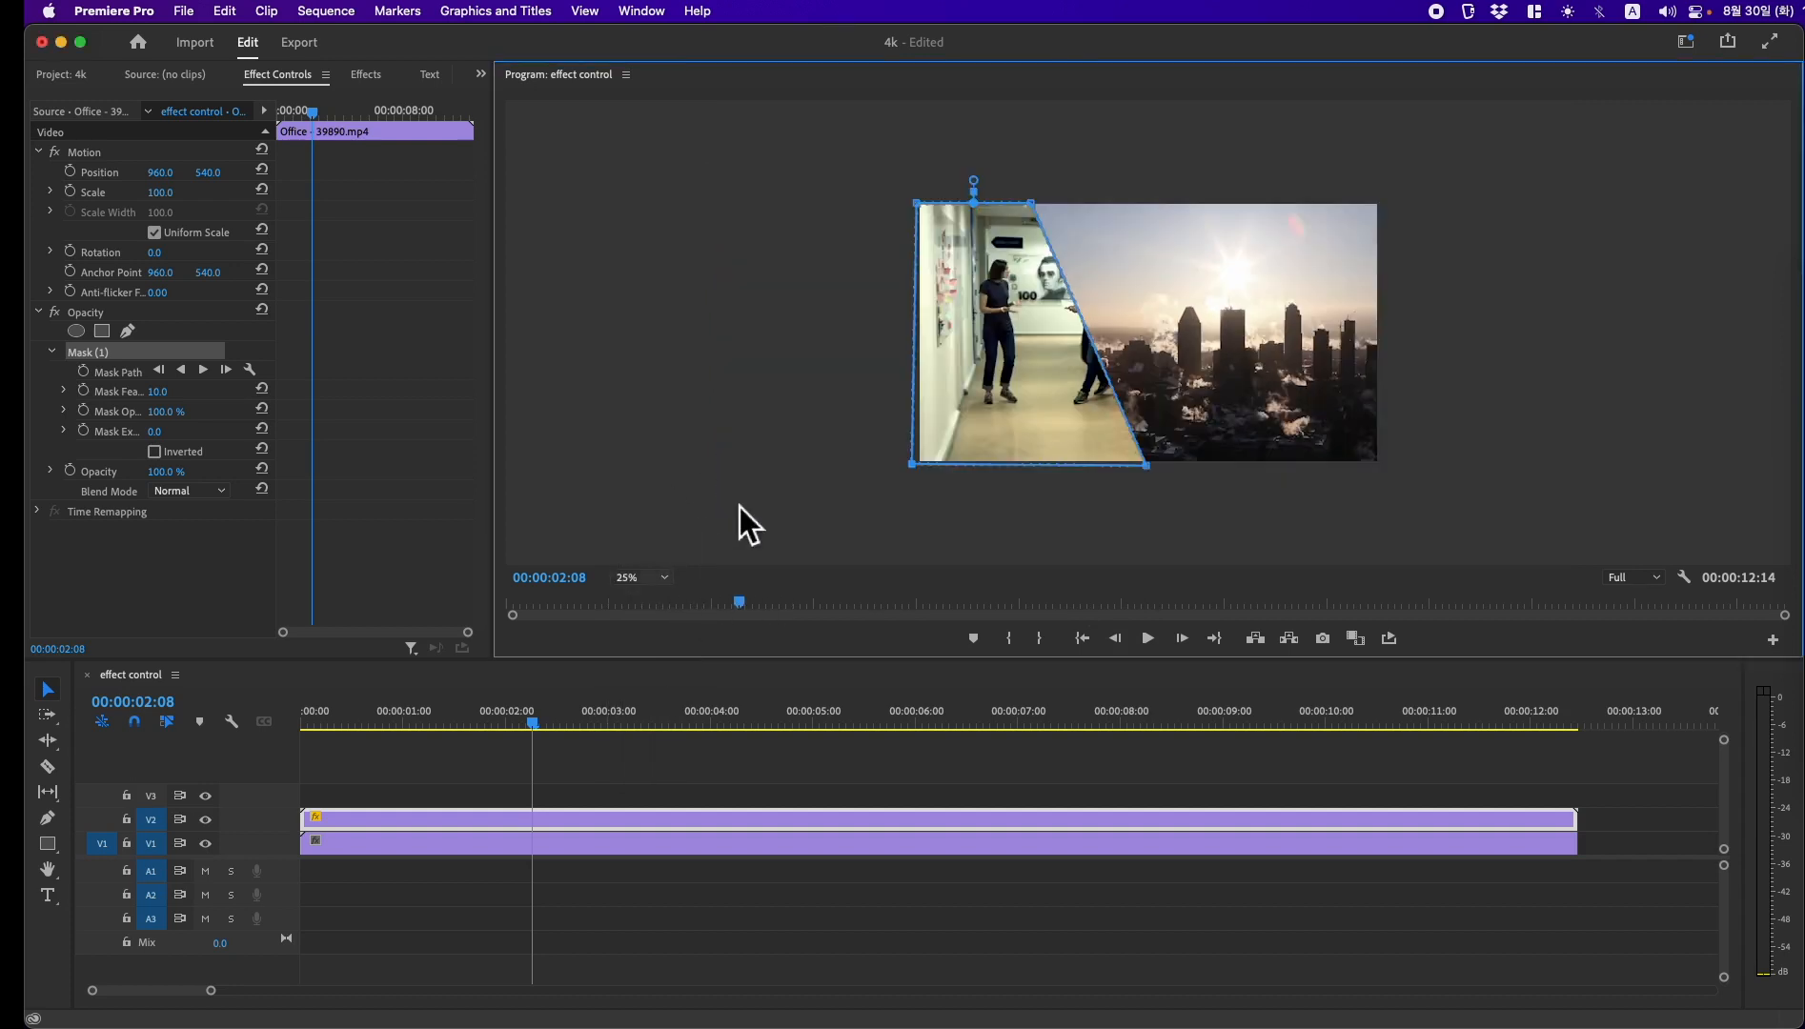
{"action": "left_click_drag", "start_coordinate": [1032, 203], "coordinate": [1148, 194]}
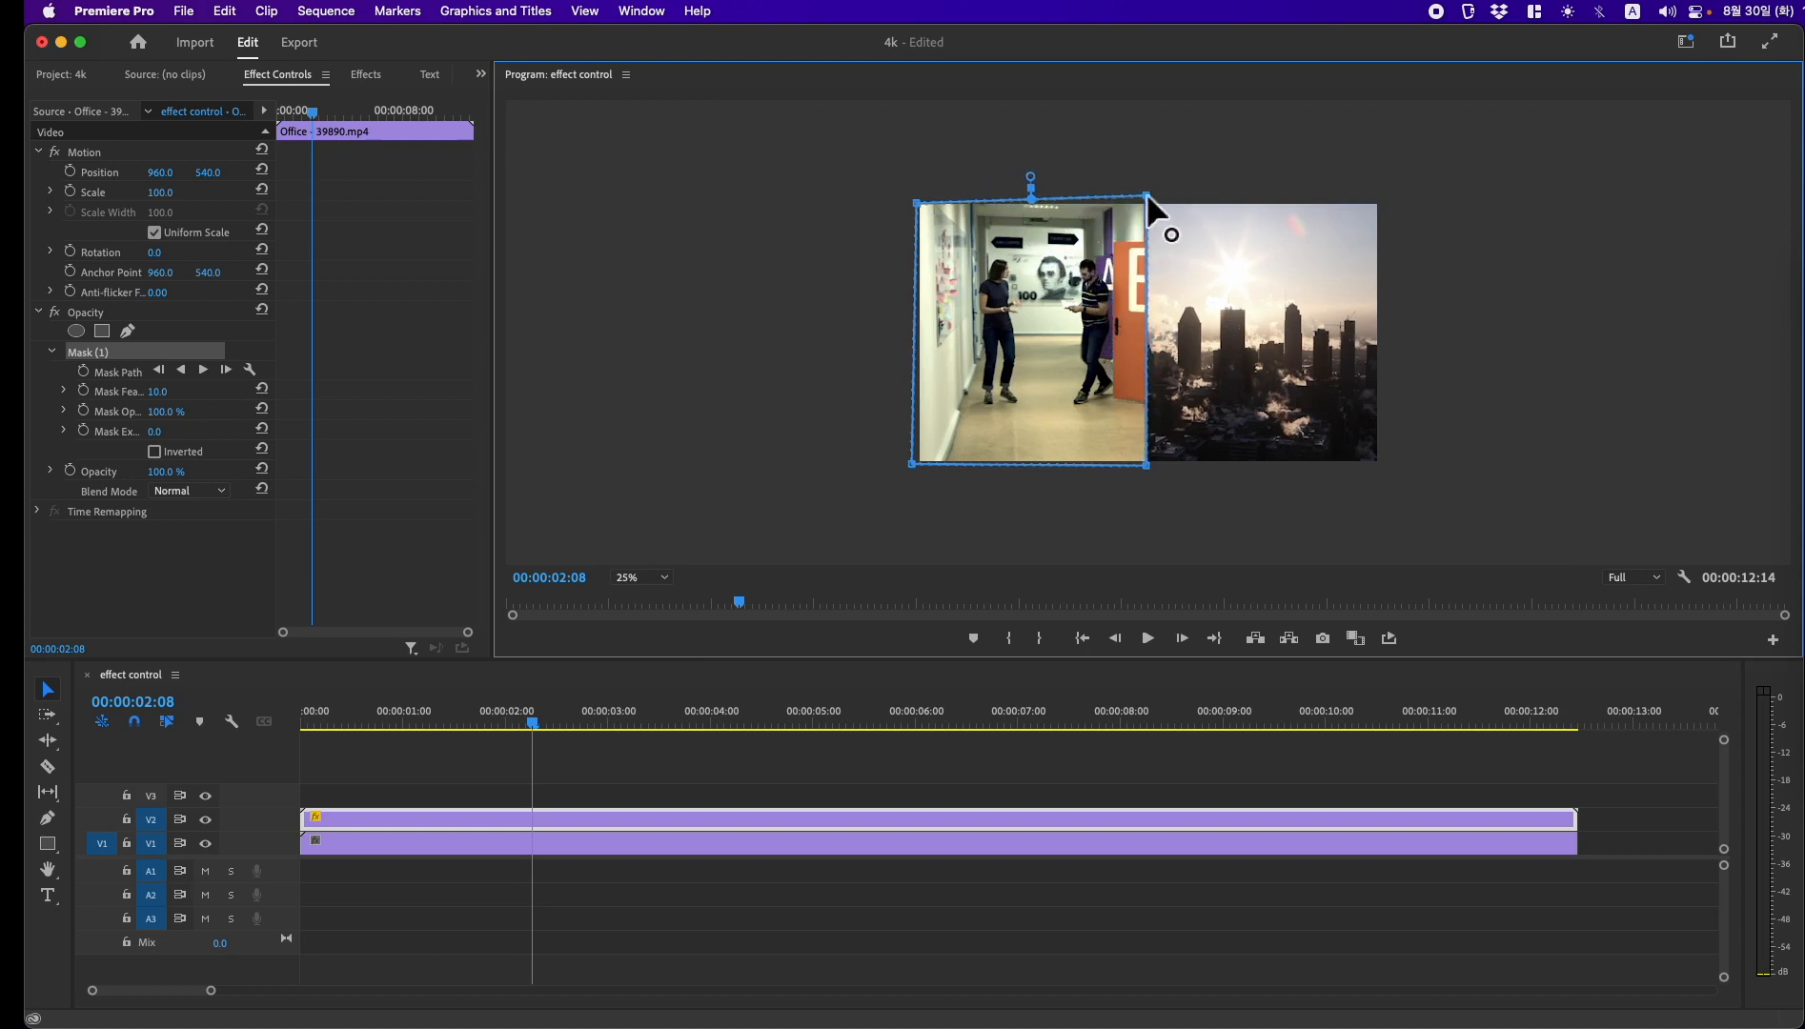
Step: Play the sequence from about 00:00:01:12 to review the masked split screen
{"action": "left_click", "coordinate": [451, 722]}
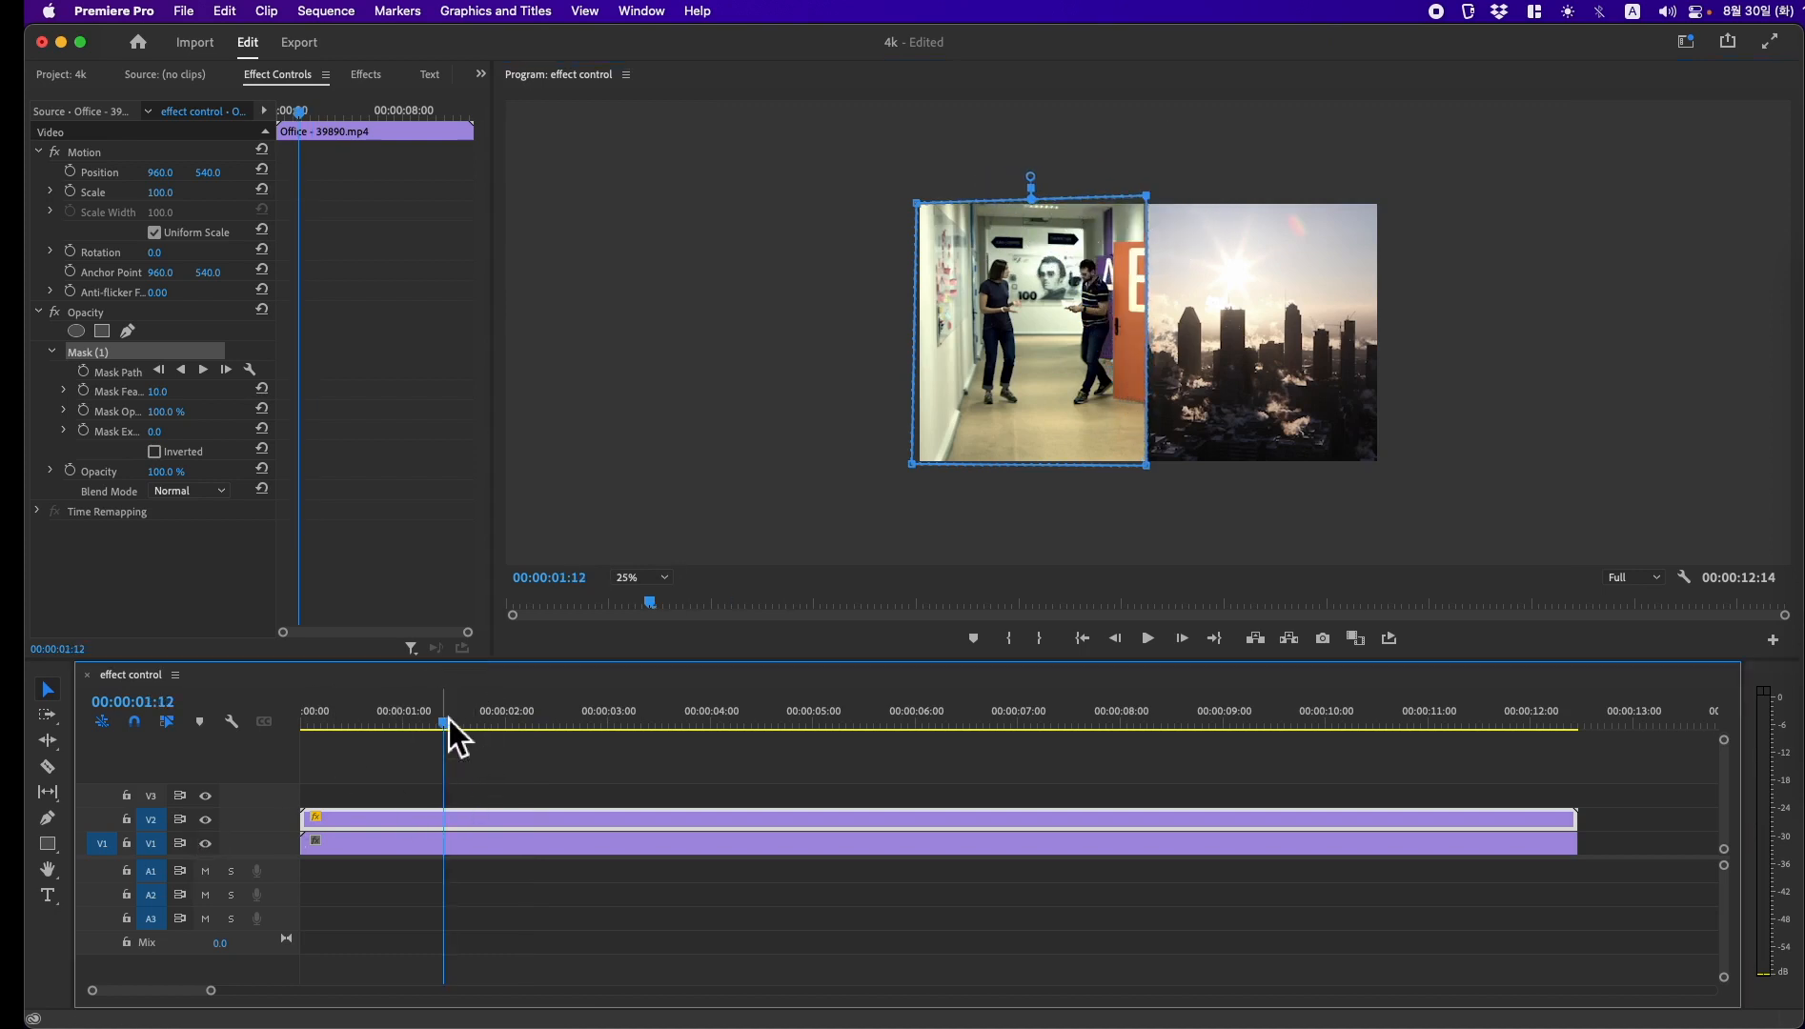
{"action": "key", "text": "space"}
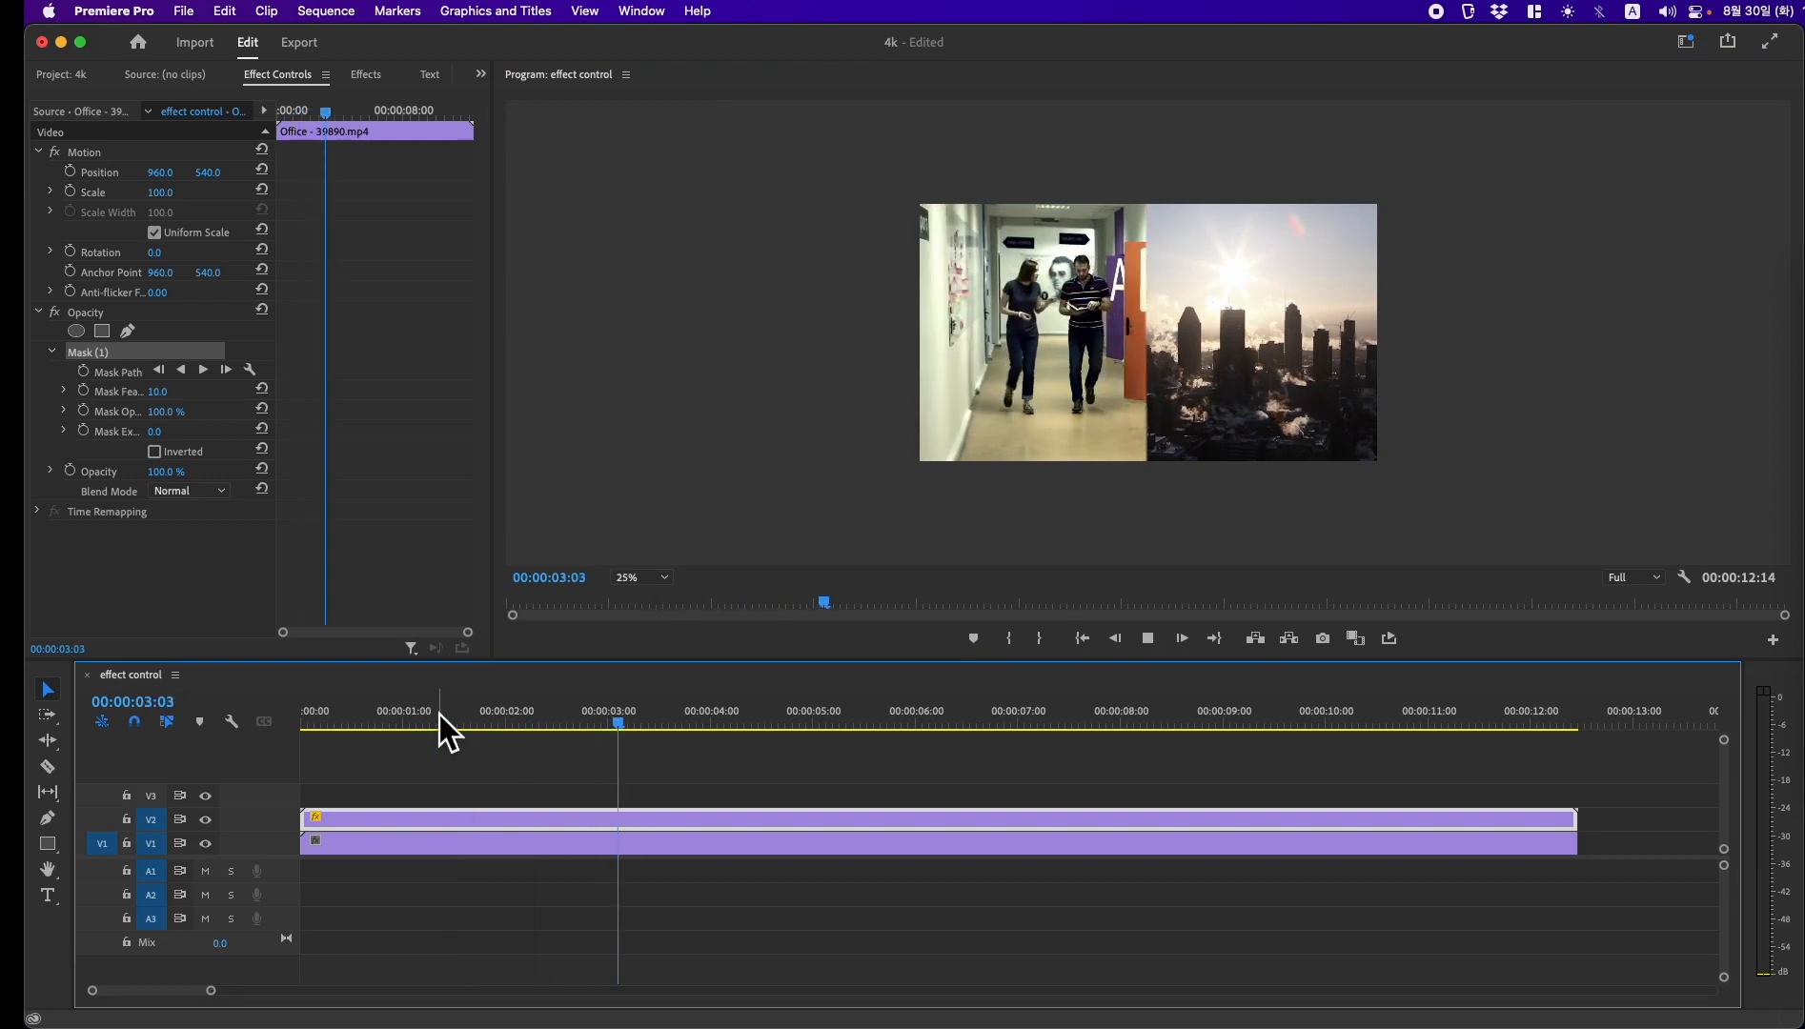
{"action": "key", "text": "space"}
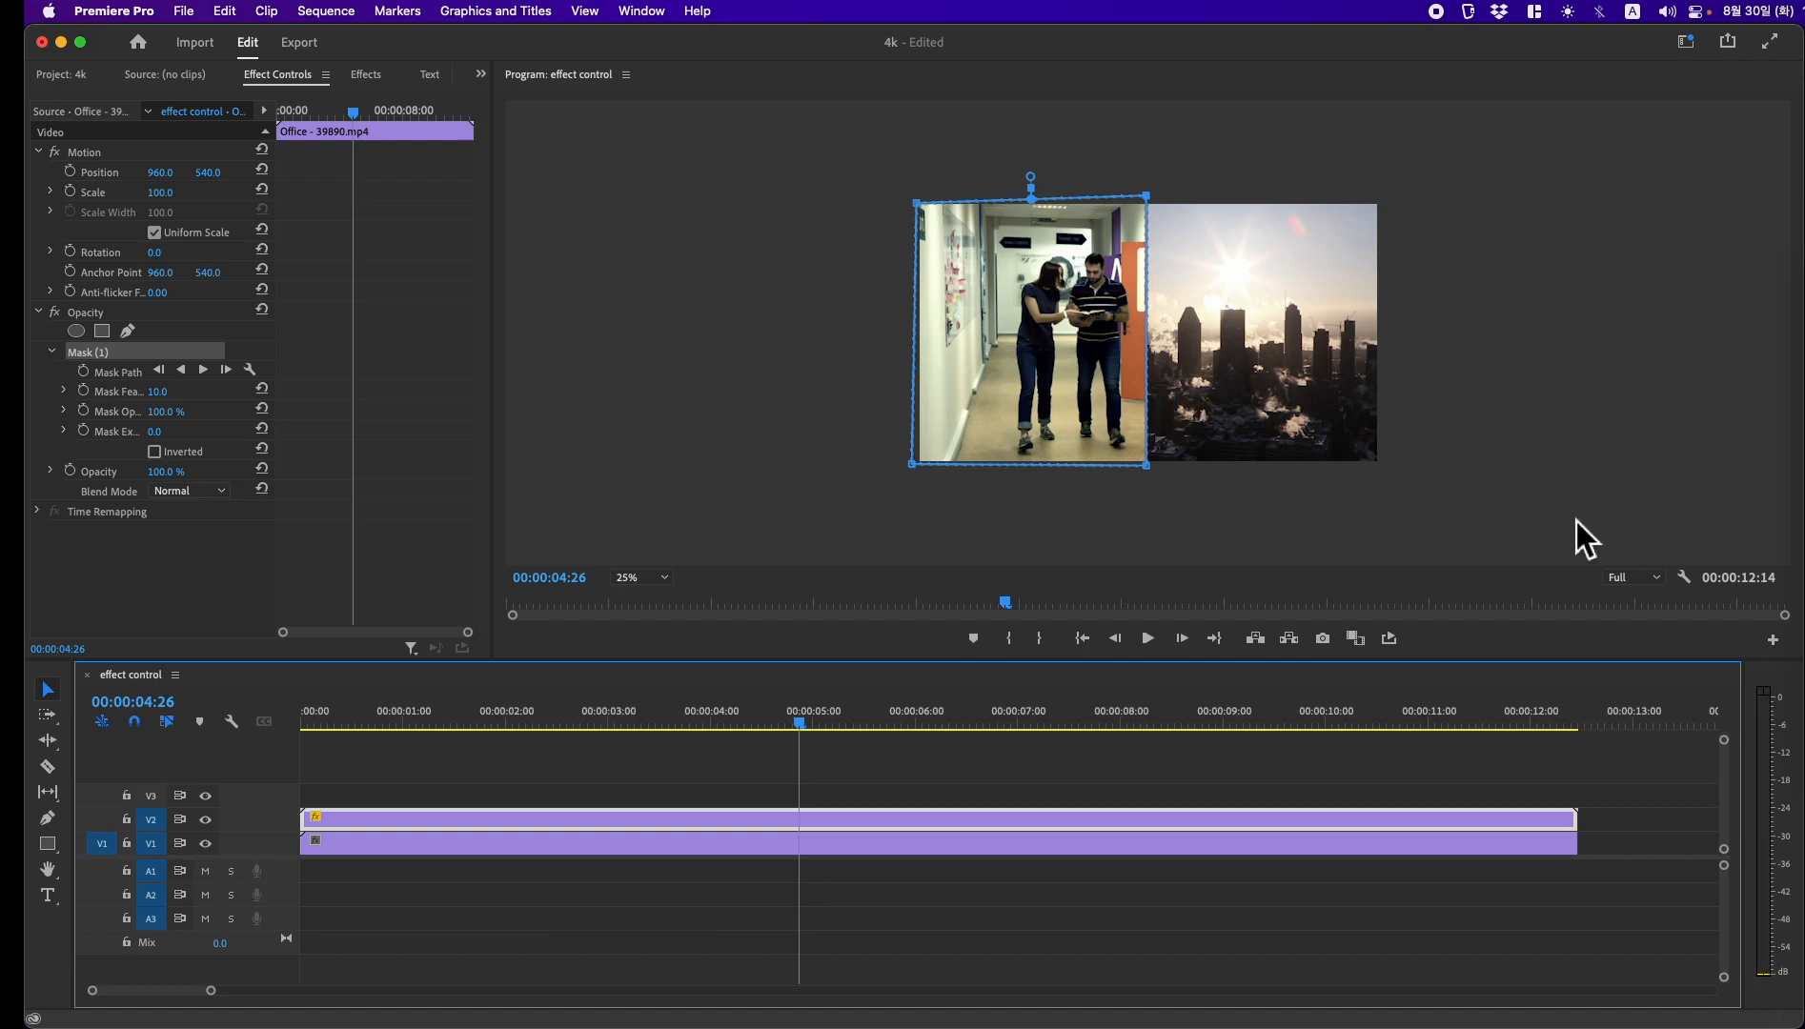
Step: Show the rulers in the program monitor and place a vertical guide near the middle of the frame
{"action": "left_click", "coordinate": [1685, 579]}
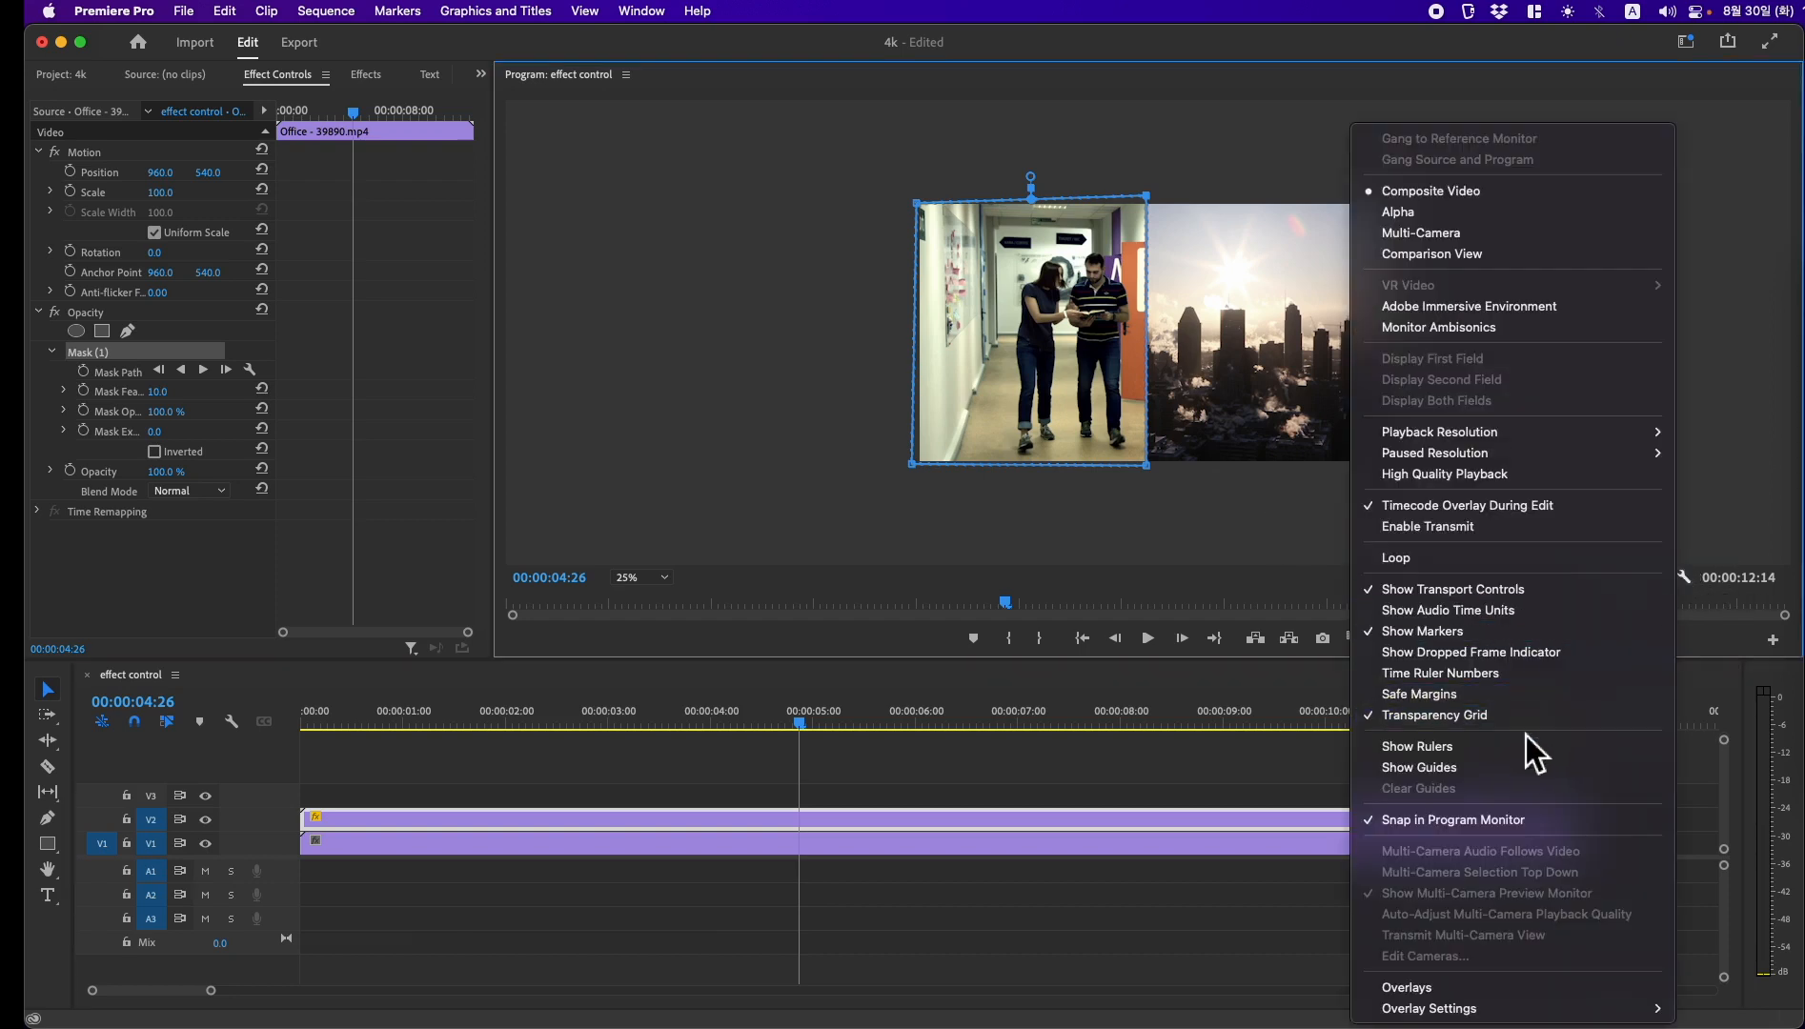
{"action": "left_click", "coordinate": [1522, 754]}
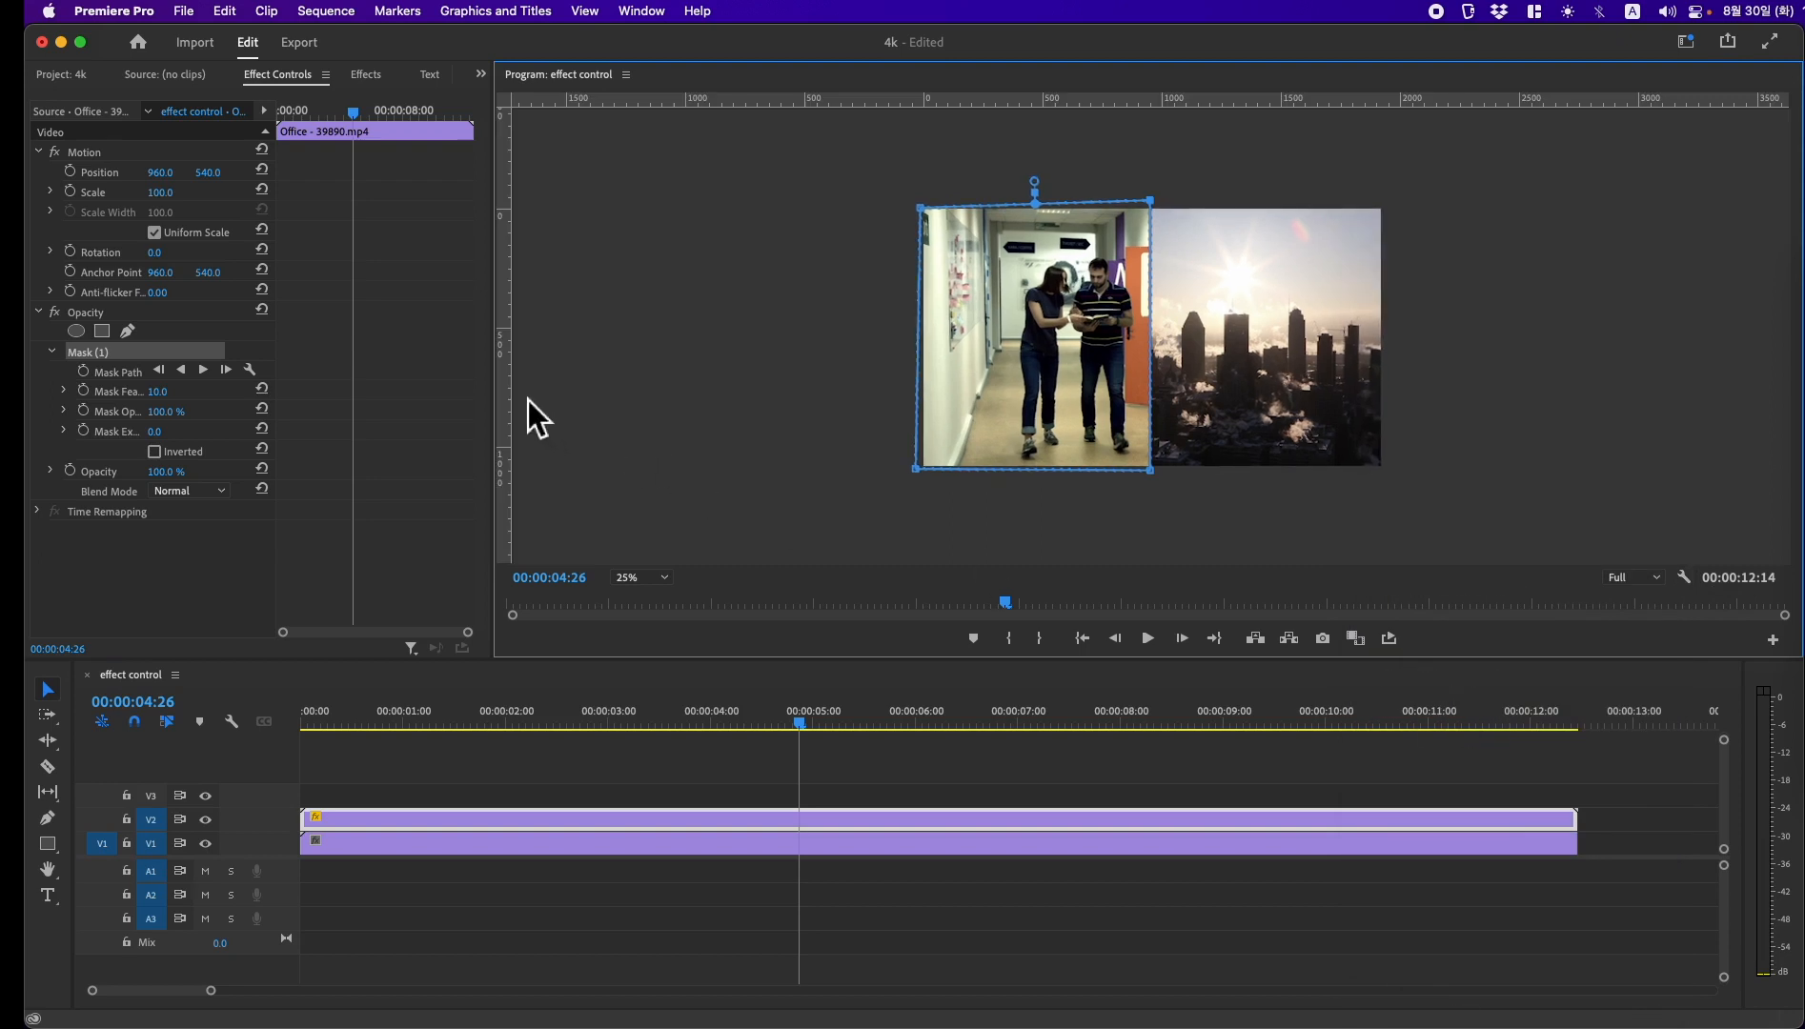
{"action": "left_click_drag", "start_coordinate": [515, 403], "coordinate": [1158, 405]}
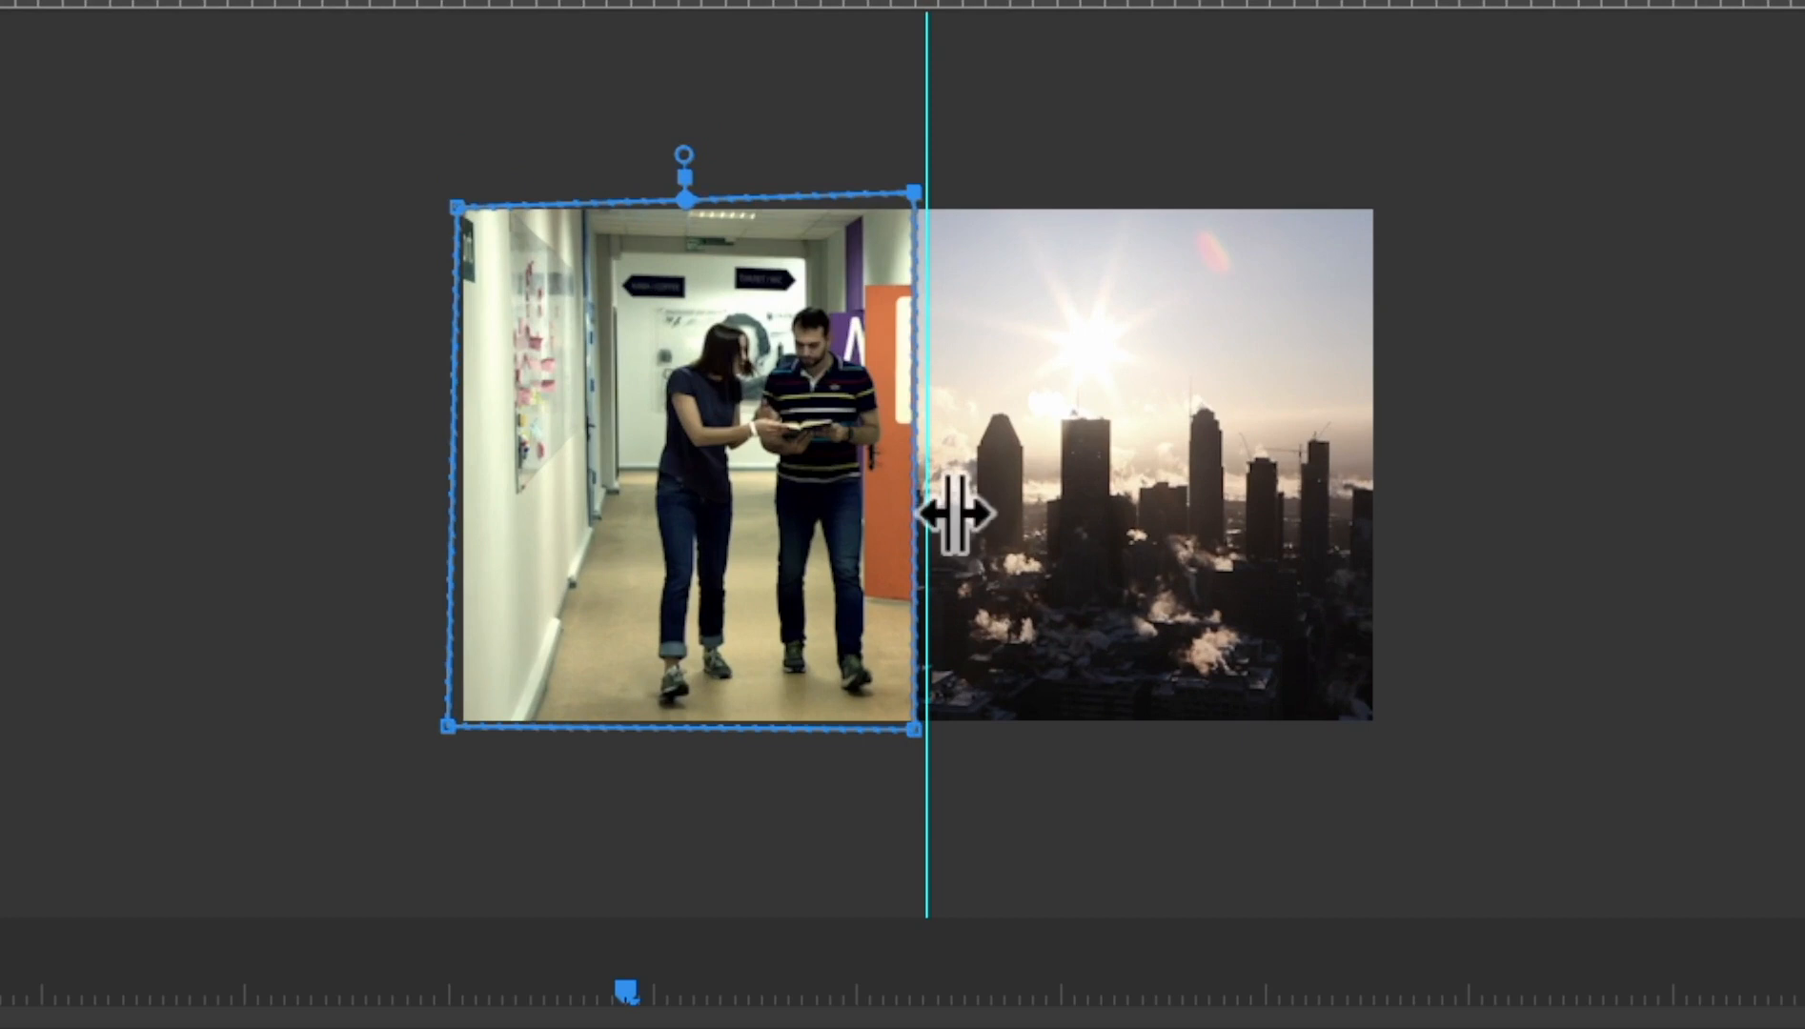
Step: Edit the vertical guide to use percent units and set its position to 50
{"action": "right_click", "coordinate": [954, 514]}
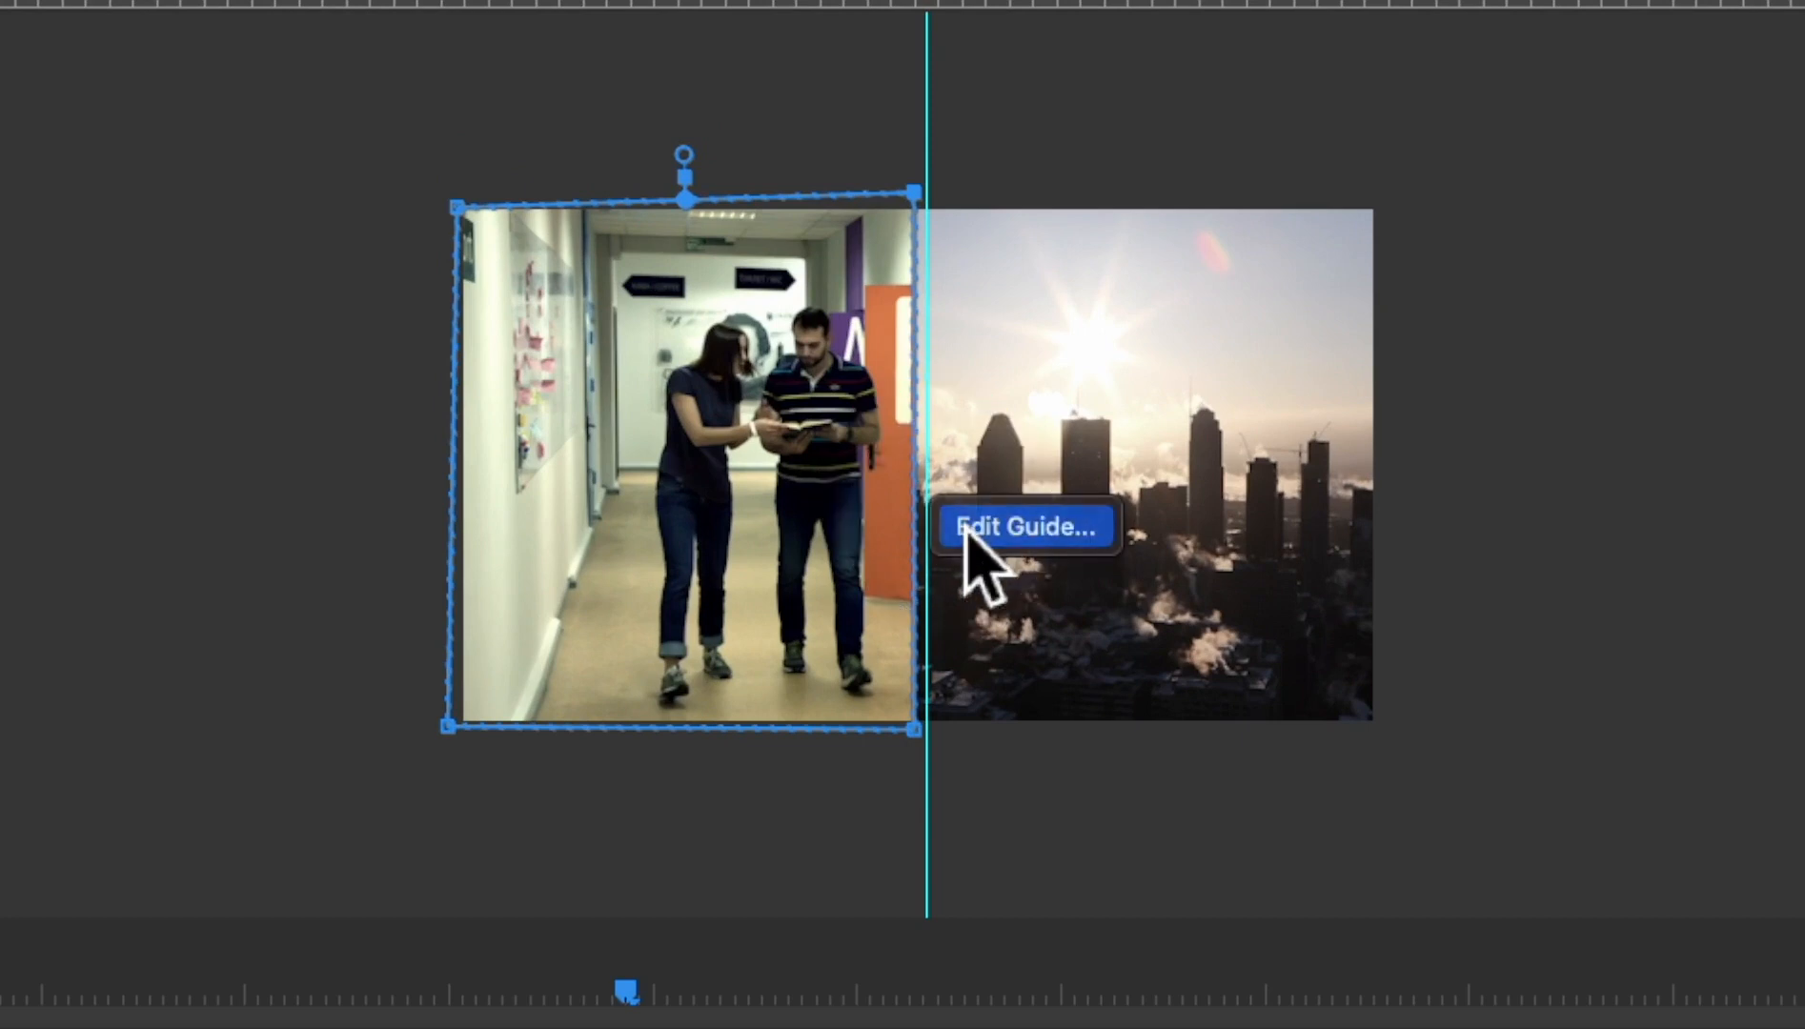
{"action": "left_click", "coordinate": [960, 519]}
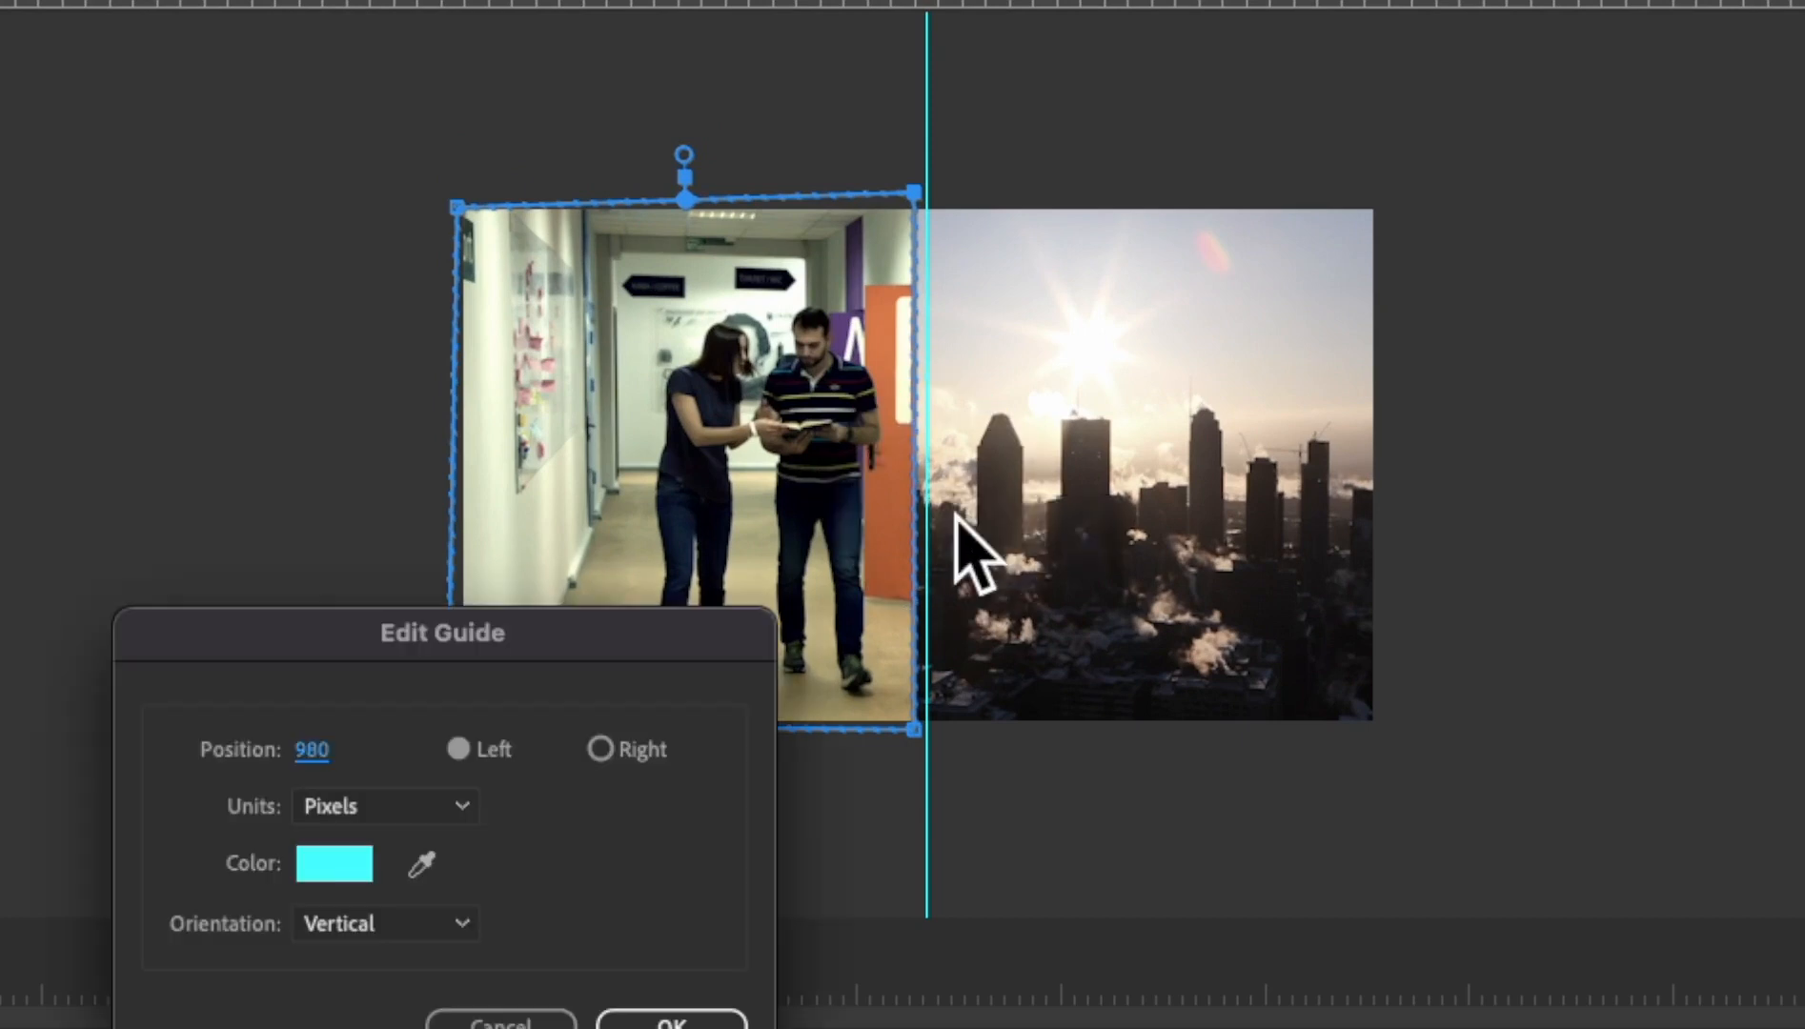
{"action": "left_click", "coordinate": [476, 807]}
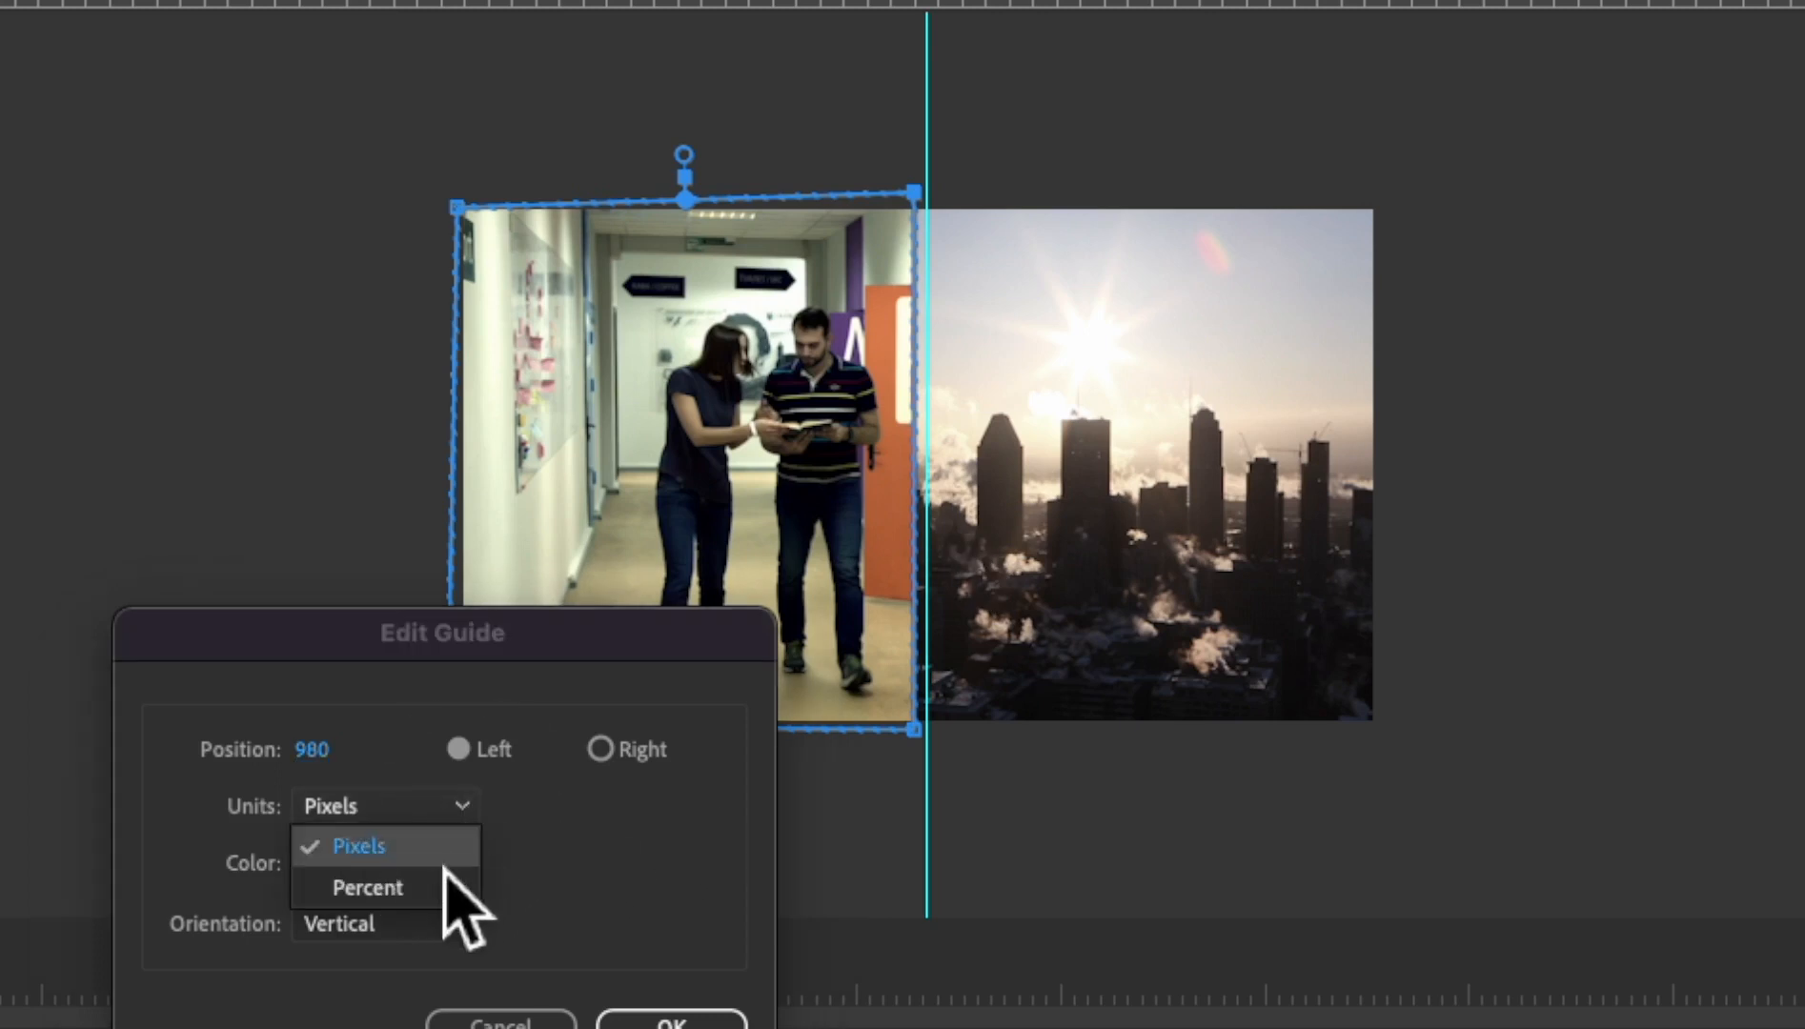
{"action": "left_click", "coordinate": [434, 887]}
{"action": "left_click", "coordinate": [316, 750]}
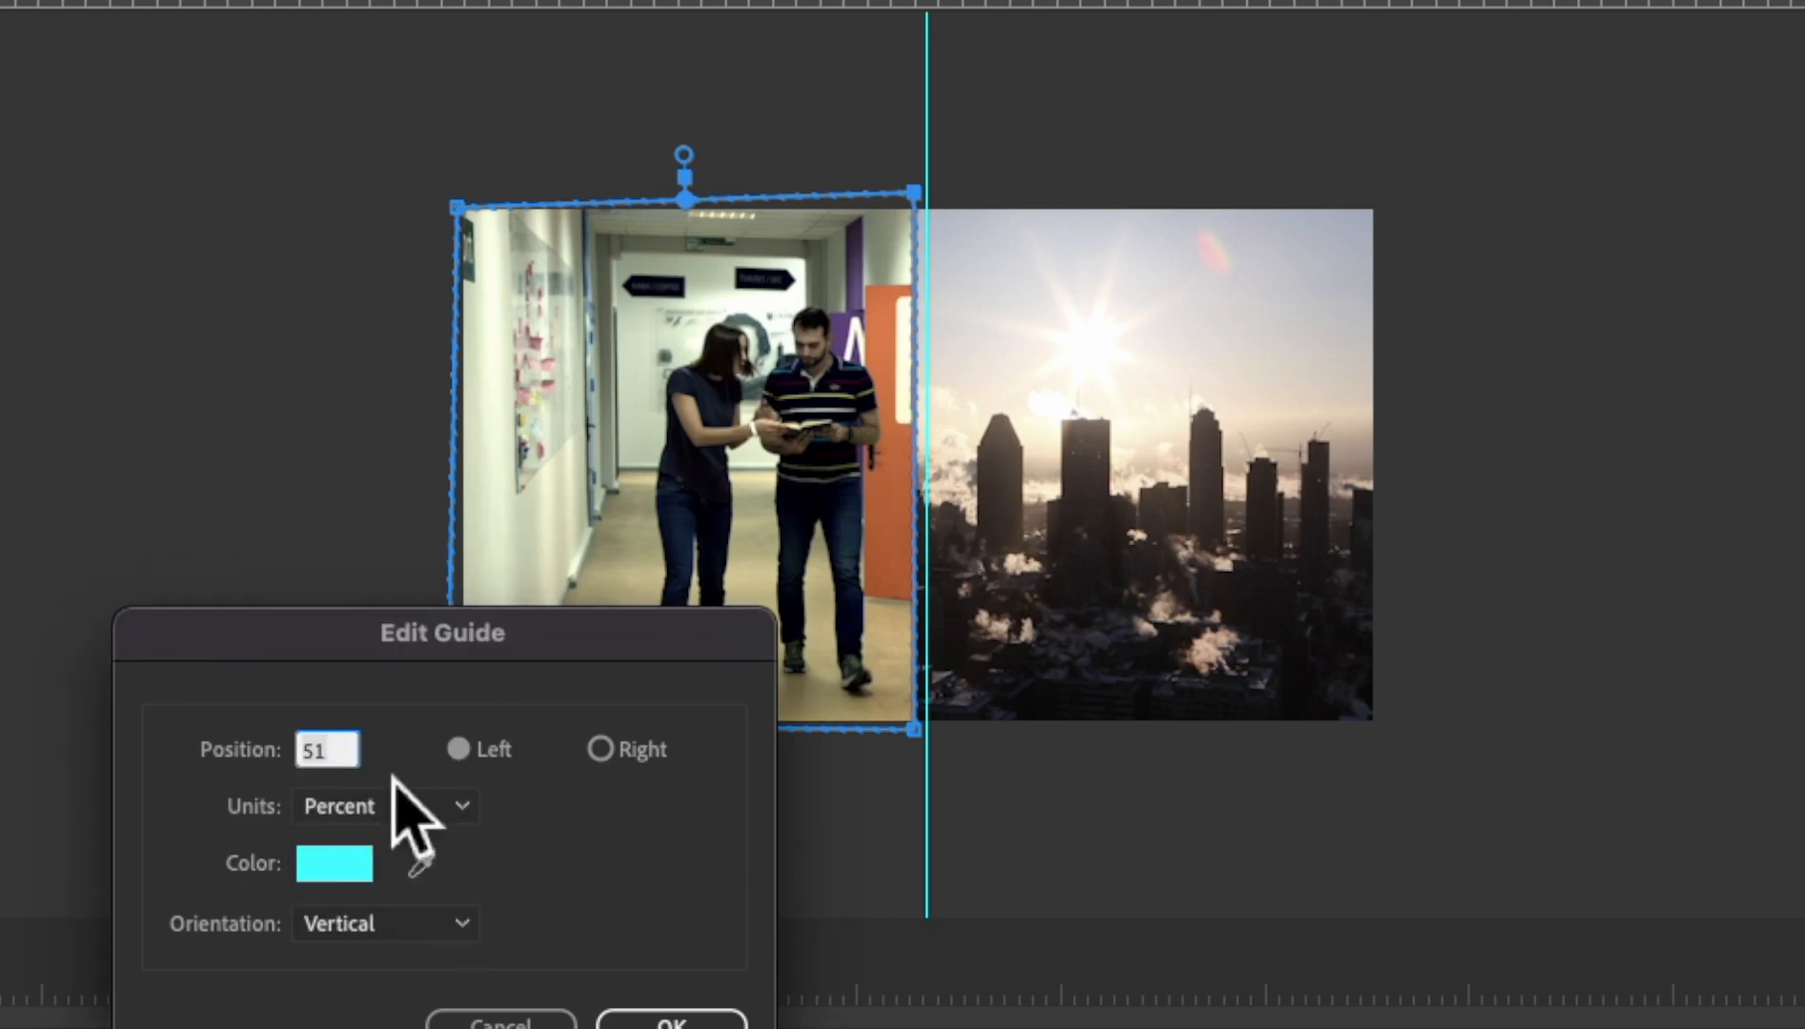
{"action": "key", "text": "BackSpace"}
{"action": "type", "text": "0"}
{"action": "left_click", "coordinate": [629, 1019]}
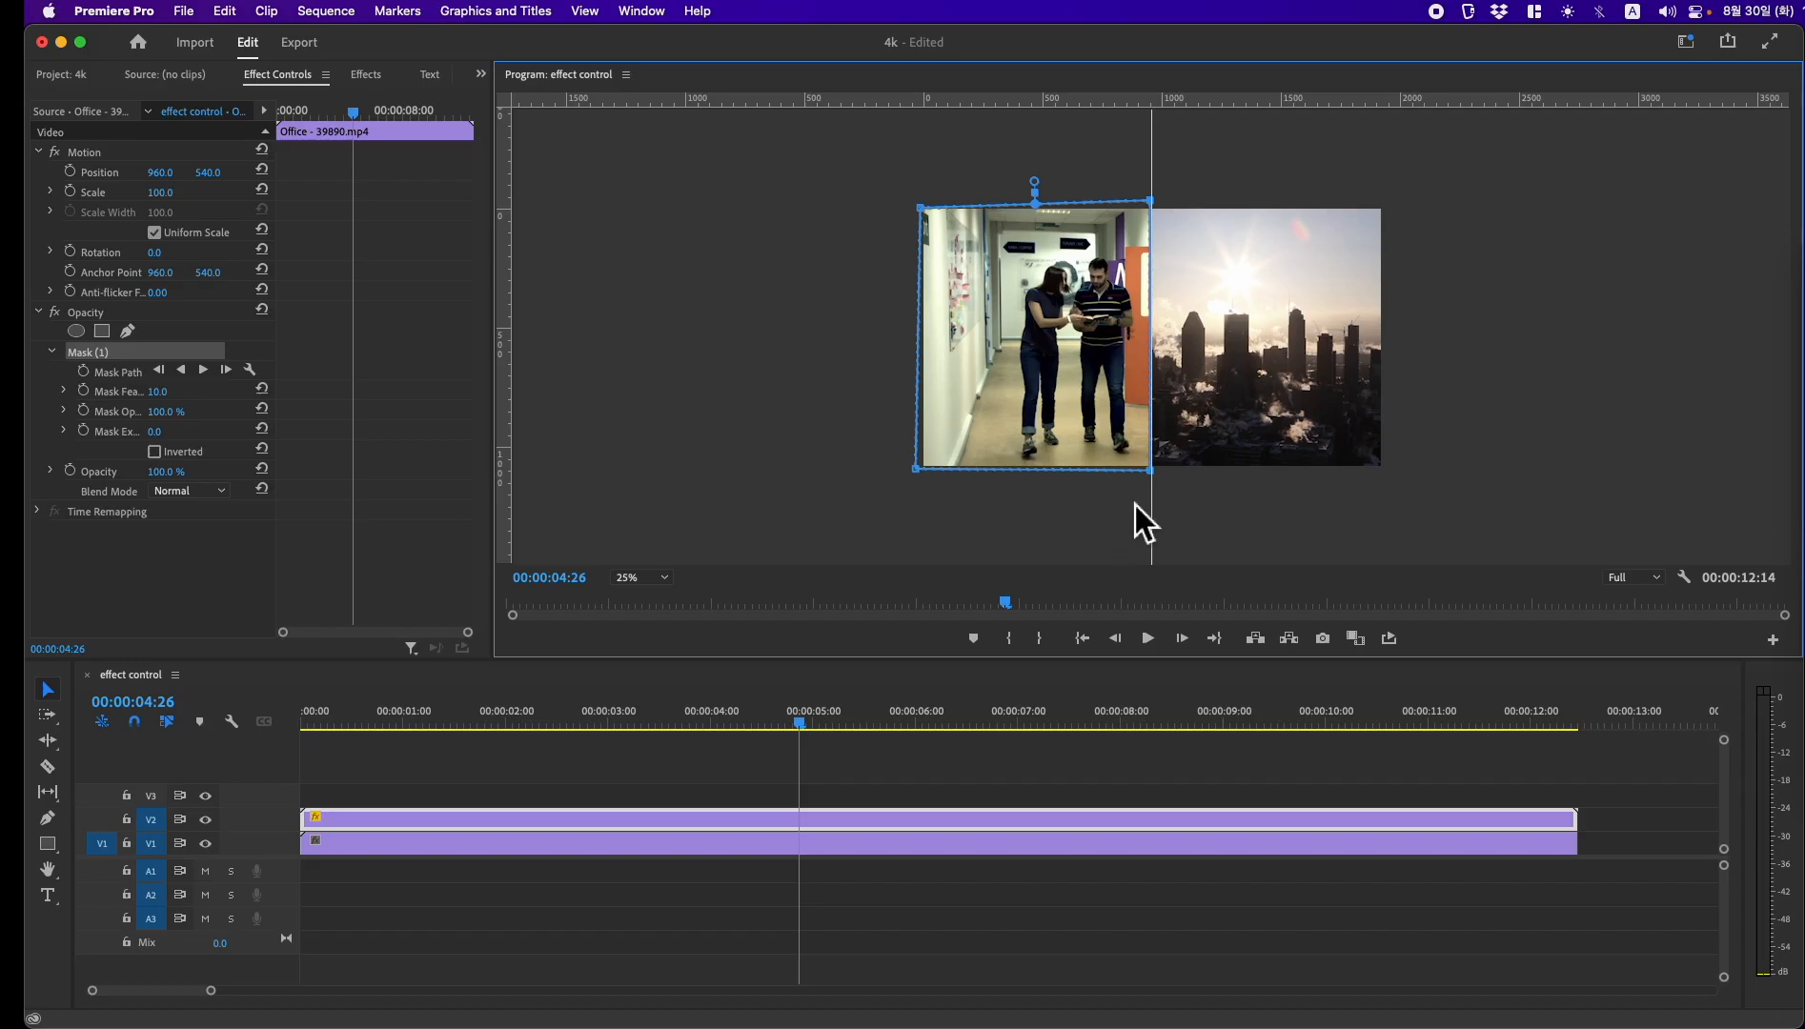
Step: Align the mask's two right corners with the centre guide and move the playhead to 00:00:03:26
{"action": "left_click", "coordinate": [1152, 470]}
{"action": "left_click", "coordinate": [1150, 202]}
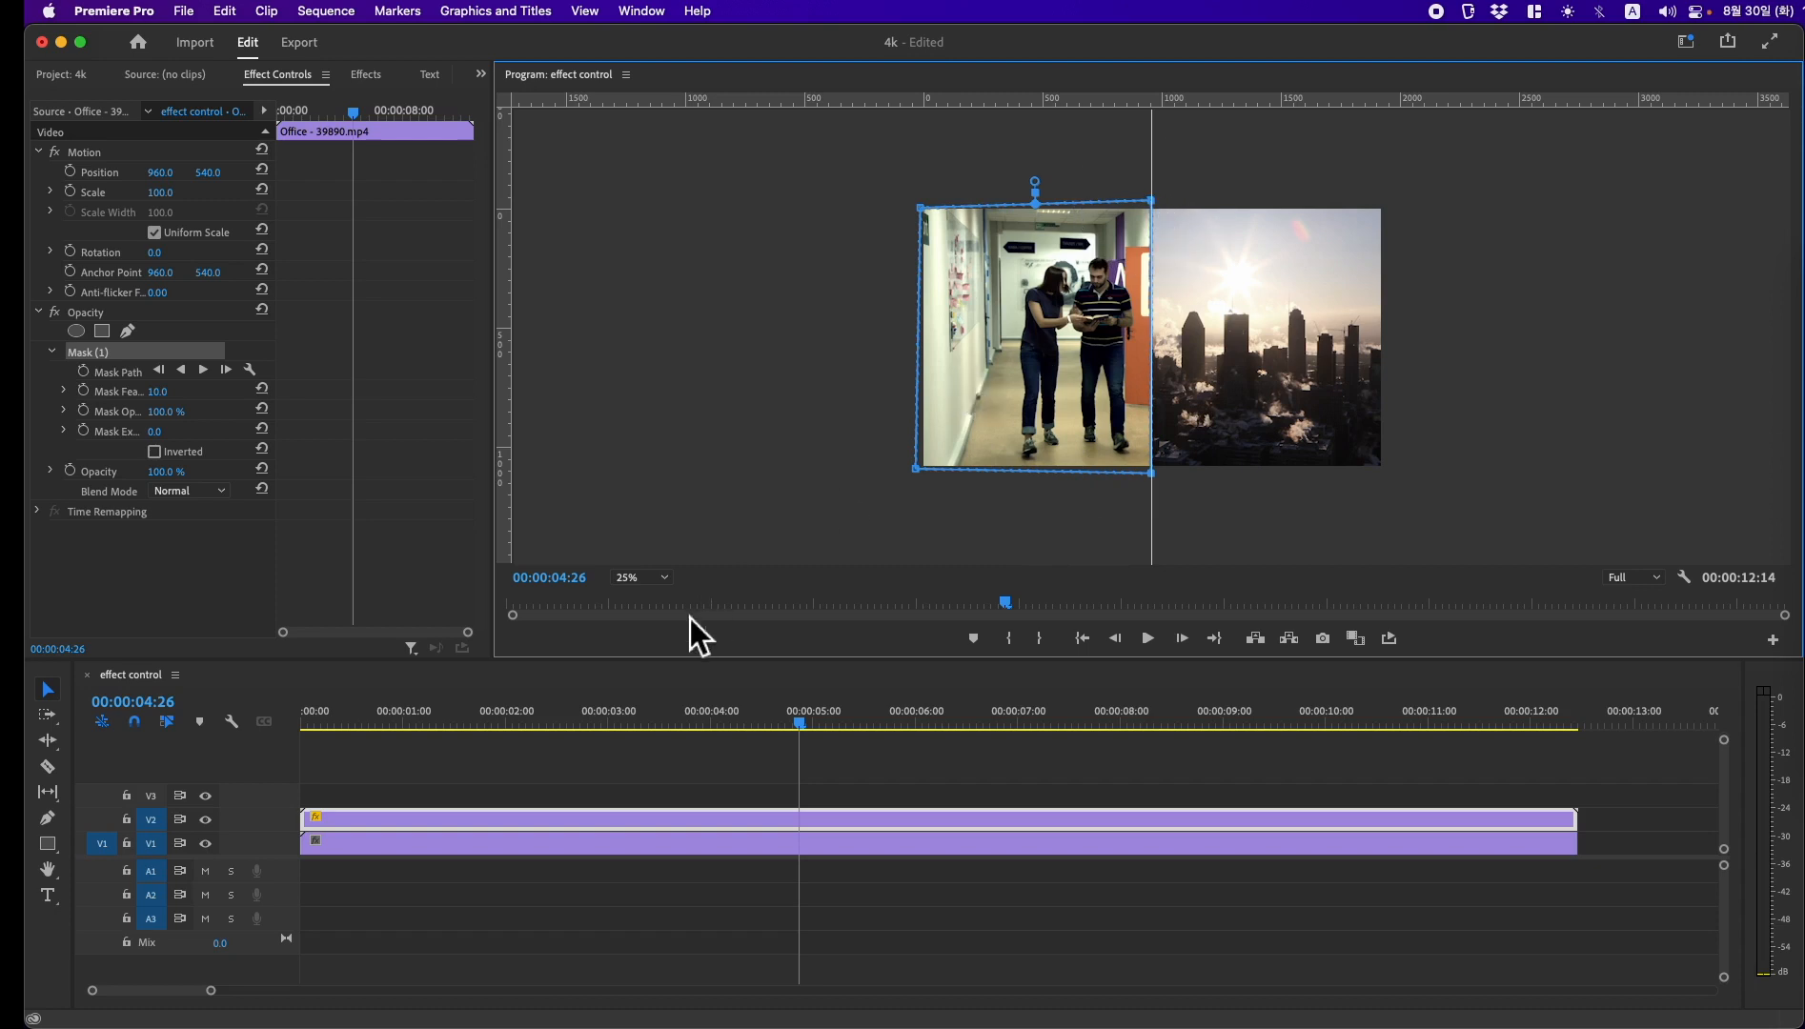
{"action": "left_click", "coordinate": [703, 729]}
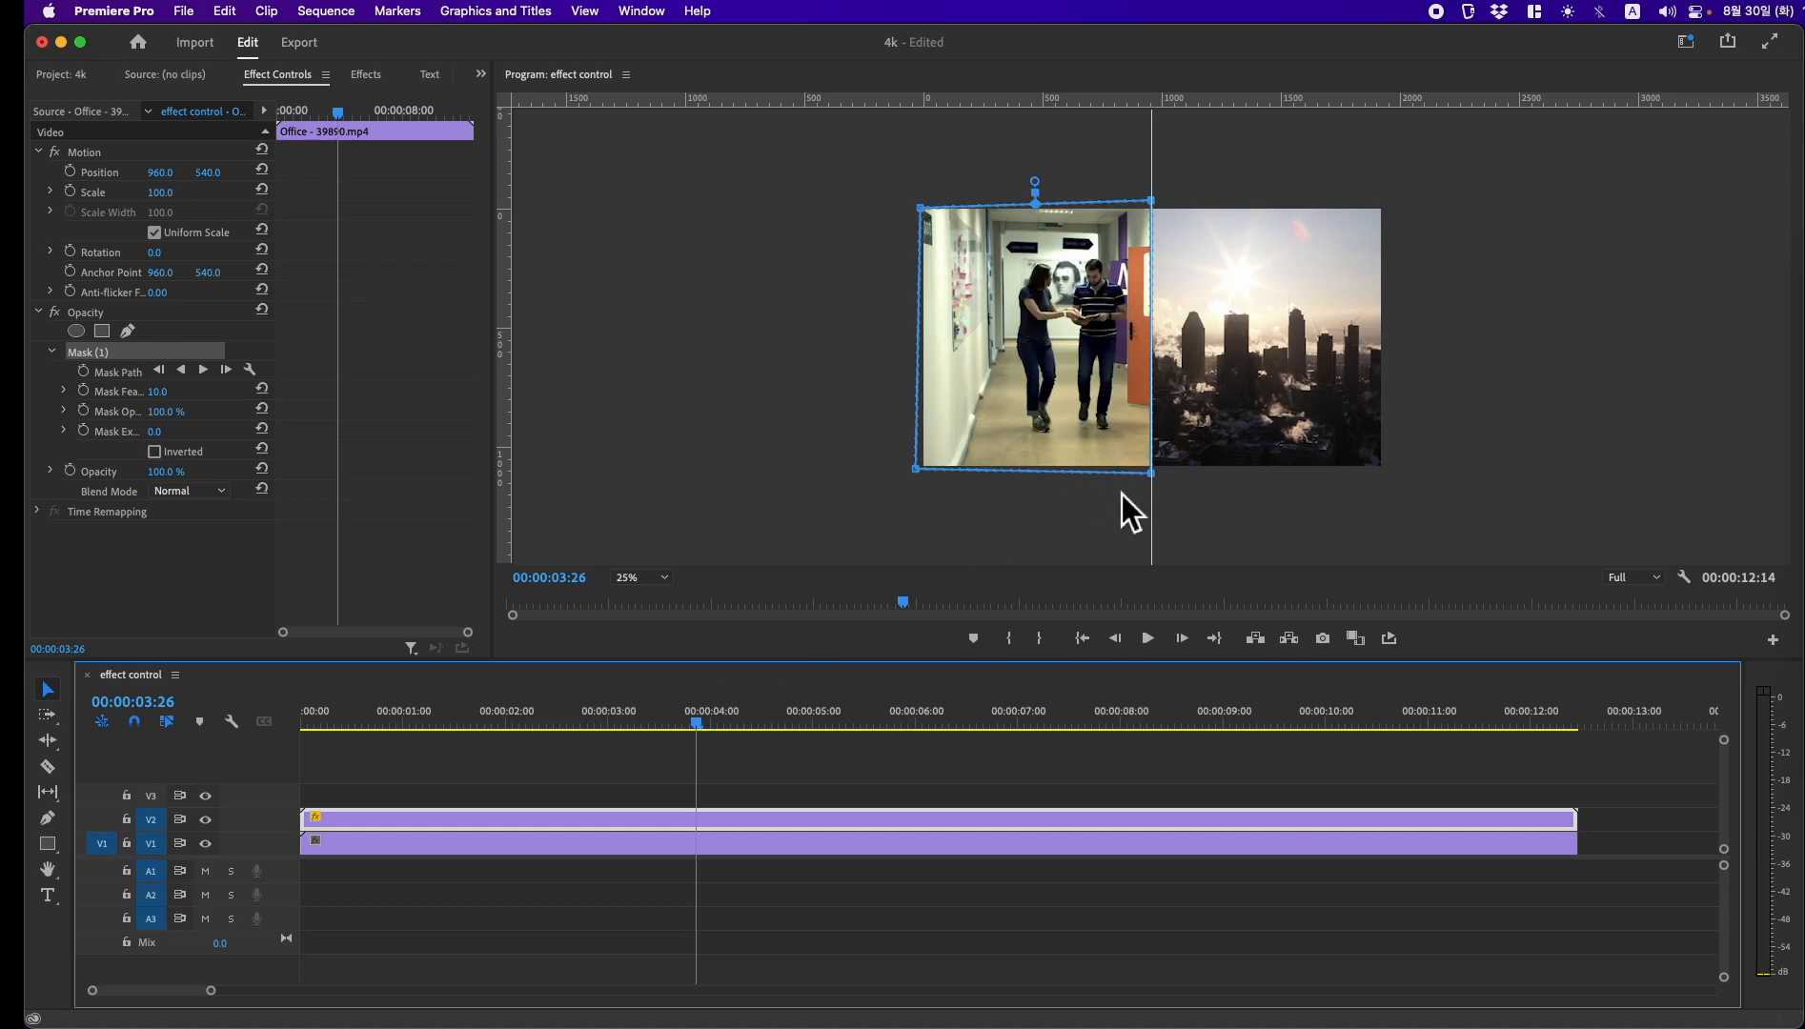
Step: Pull the mask's lower-right corner below the frame and move both left corners farther outside the picture
{"action": "mouse_move", "coordinate": [1154, 476]}
{"action": "left_mouse_down"}
{"action": "mouse_move", "coordinate": [1088, 436]}
{"action": "mouse_move", "coordinate": [1195, 290]}
{"action": "mouse_move", "coordinate": [1132, 532]}
{"action": "mouse_move", "coordinate": [1176, 318]}
{"action": "mouse_move", "coordinate": [1243, 505]}
{"action": "mouse_move", "coordinate": [1067, 535]}
{"action": "mouse_move", "coordinate": [1164, 496]}
{"action": "mouse_move", "coordinate": [1140, 537]}
{"action": "mouse_move", "coordinate": [1180, 502]}
{"action": "mouse_move", "coordinate": [1079, 504]}
{"action": "mouse_move", "coordinate": [1160, 503]}
{"action": "mouse_move", "coordinate": [1143, 500]}
{"action": "left_mouse_up"}
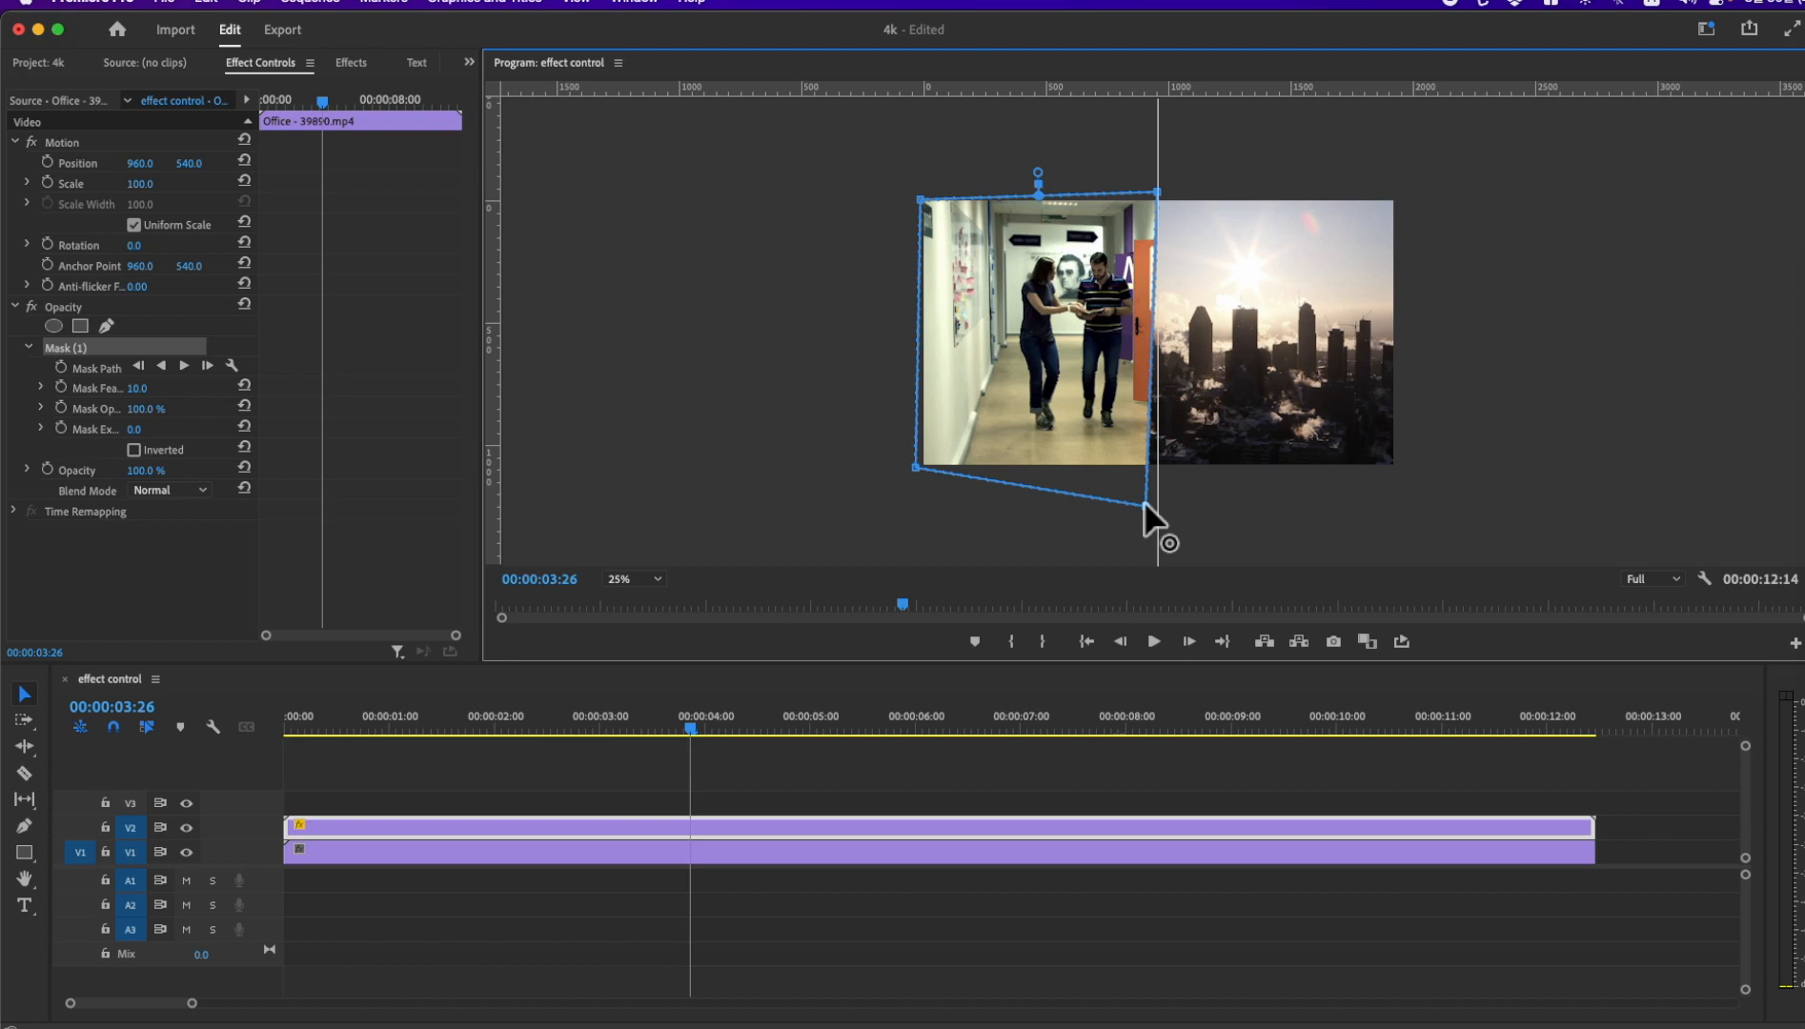
{"action": "left_click_drag", "start_coordinate": [864, 136], "coordinate": [968, 527]}
{"action": "left_click_drag", "start_coordinate": [915, 465], "coordinate": [805, 466]}
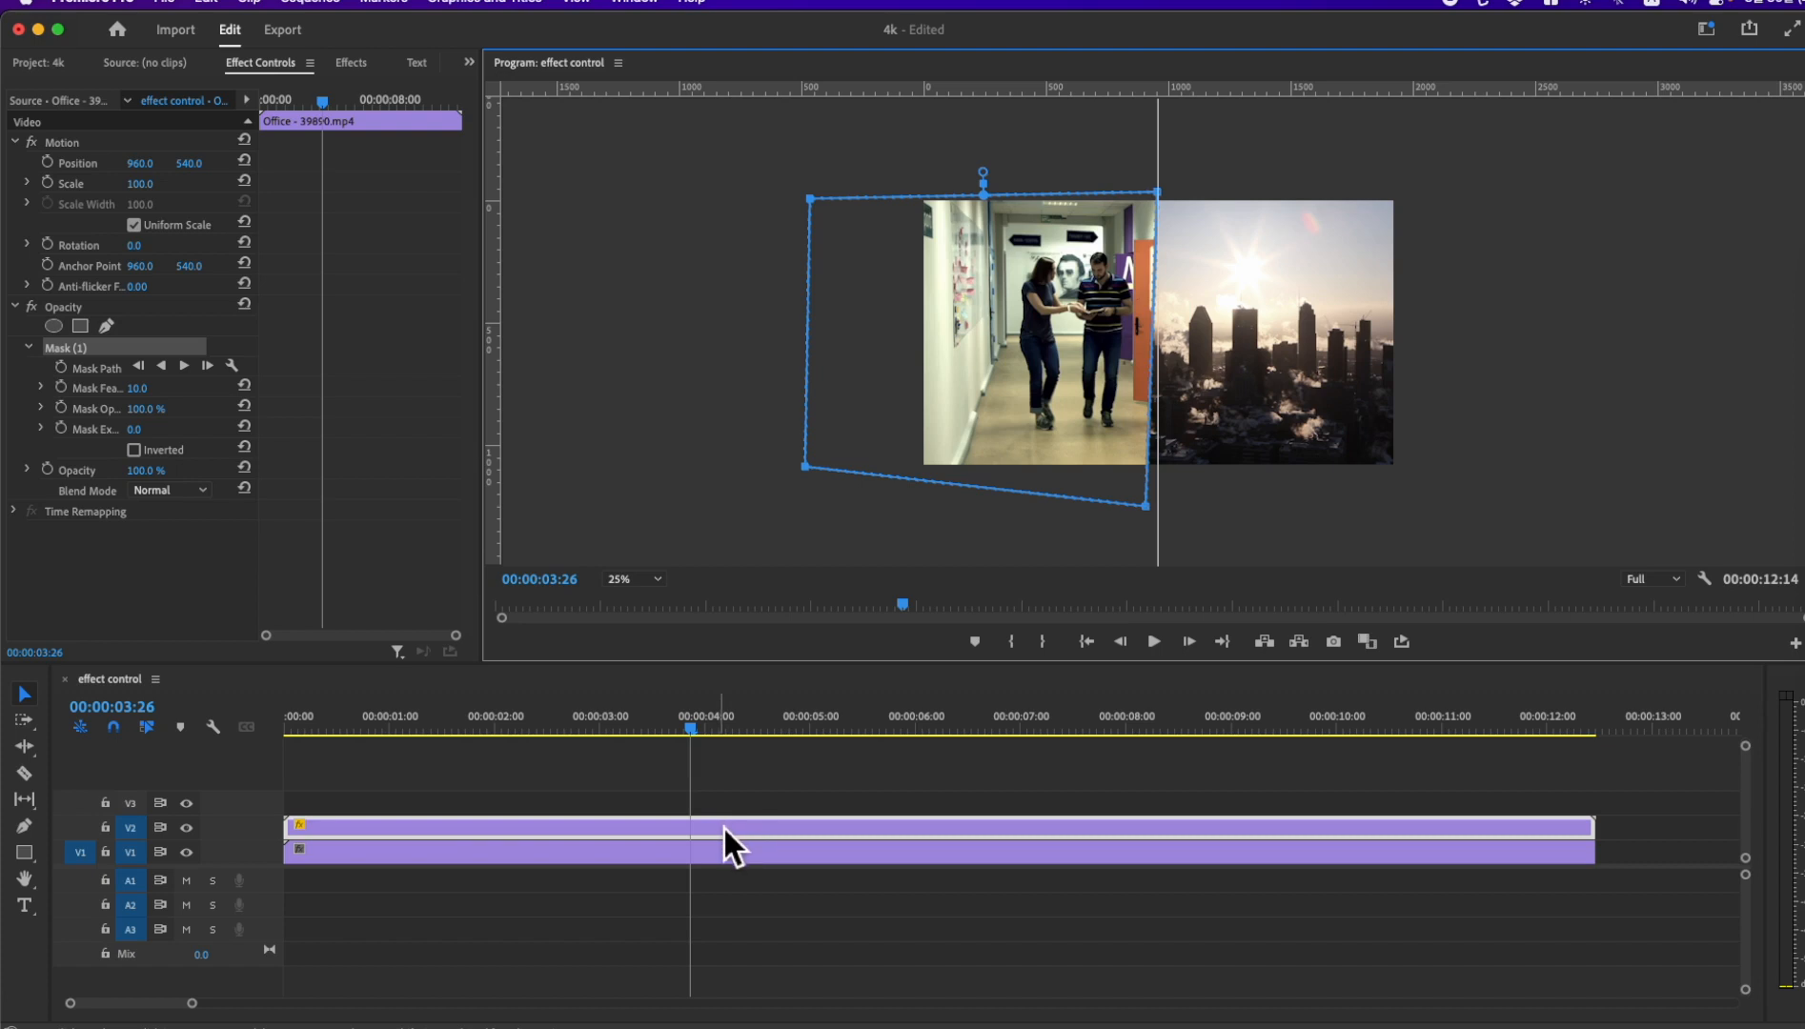
Step: Delete the opacity mask from the upper office clip
{"action": "left_click", "coordinate": [71, 356]}
{"action": "key", "text": "Delete"}
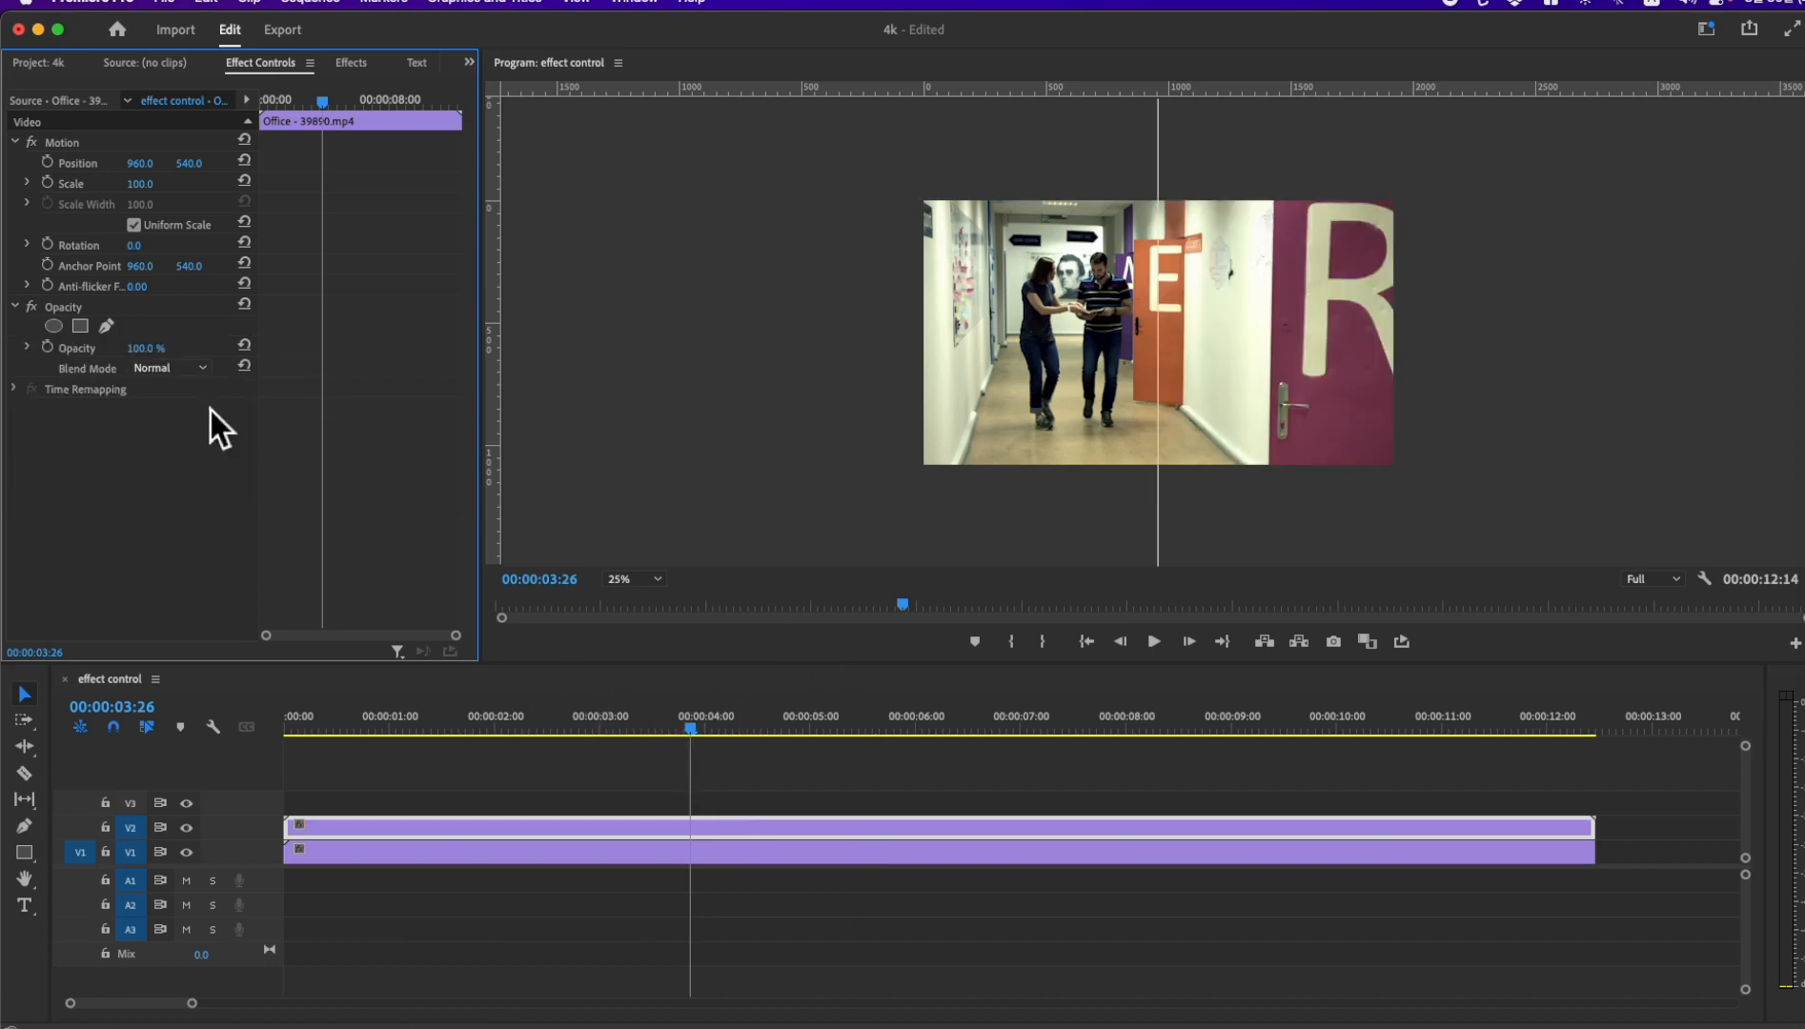
Step: Apply the Crop effect from the Transform video effects to the office clip on track V2
{"action": "left_click", "coordinate": [356, 70]}
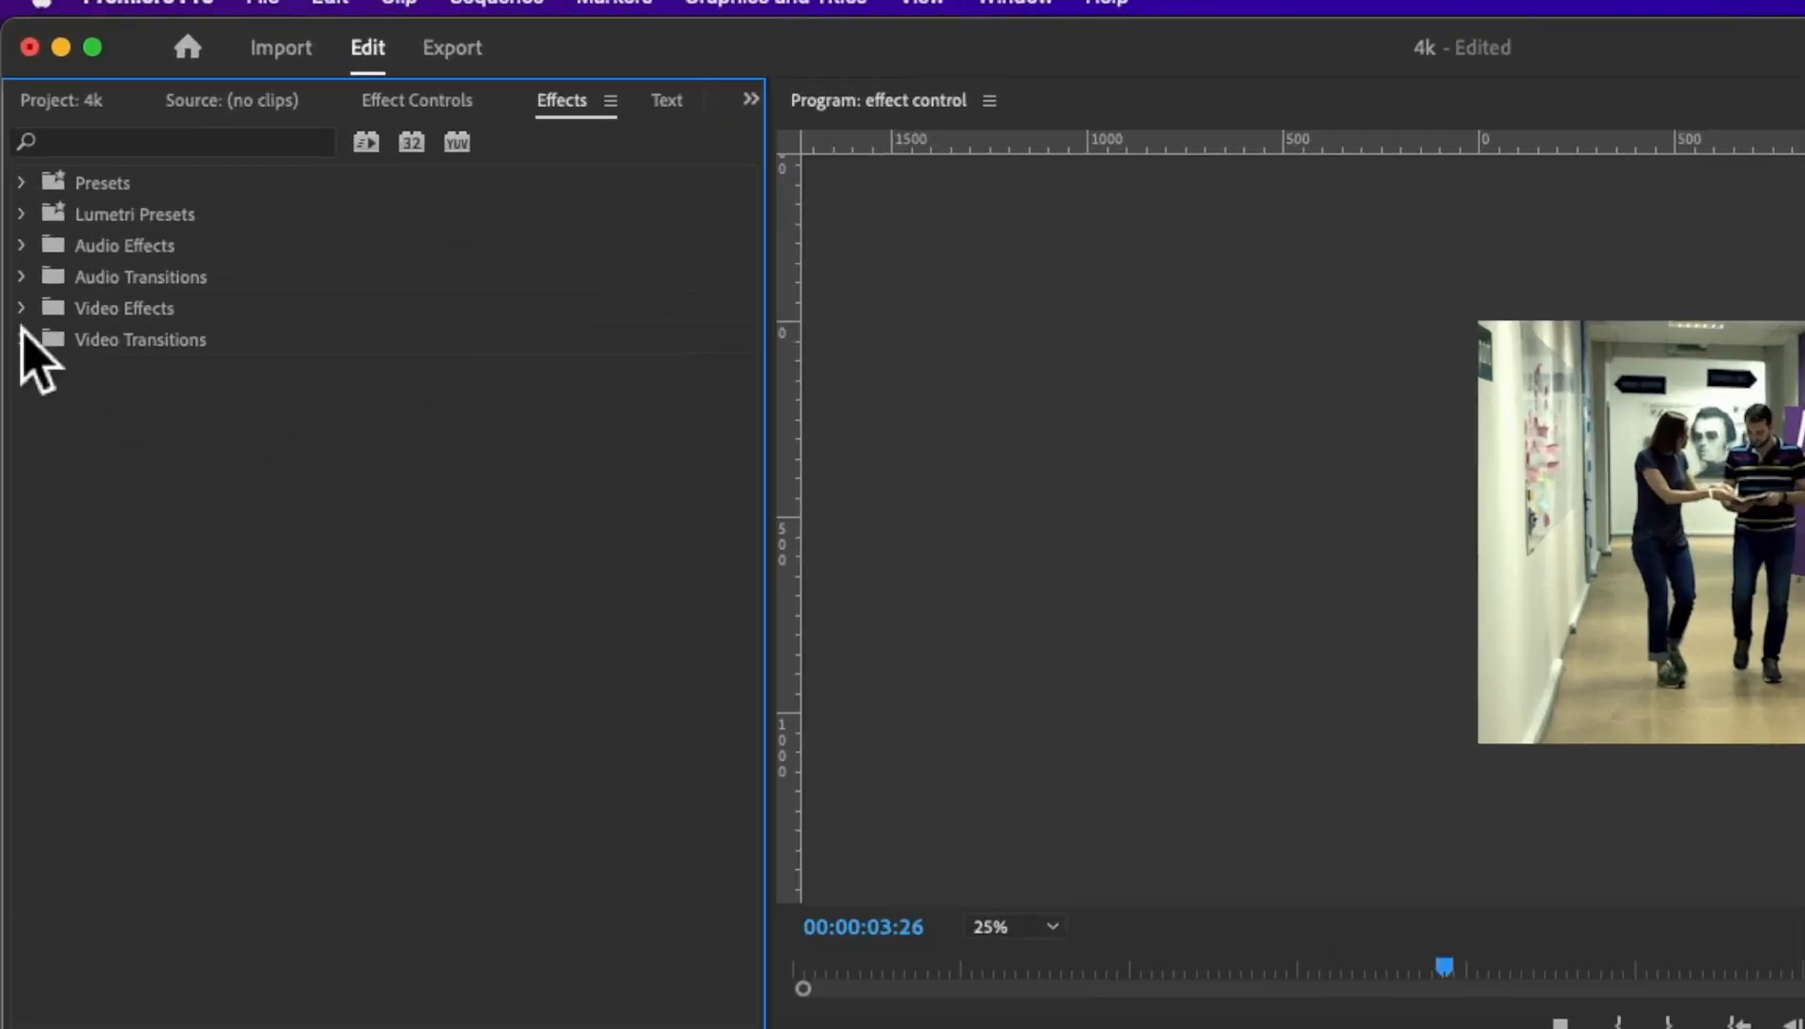
{"action": "left_click", "coordinate": [24, 312]}
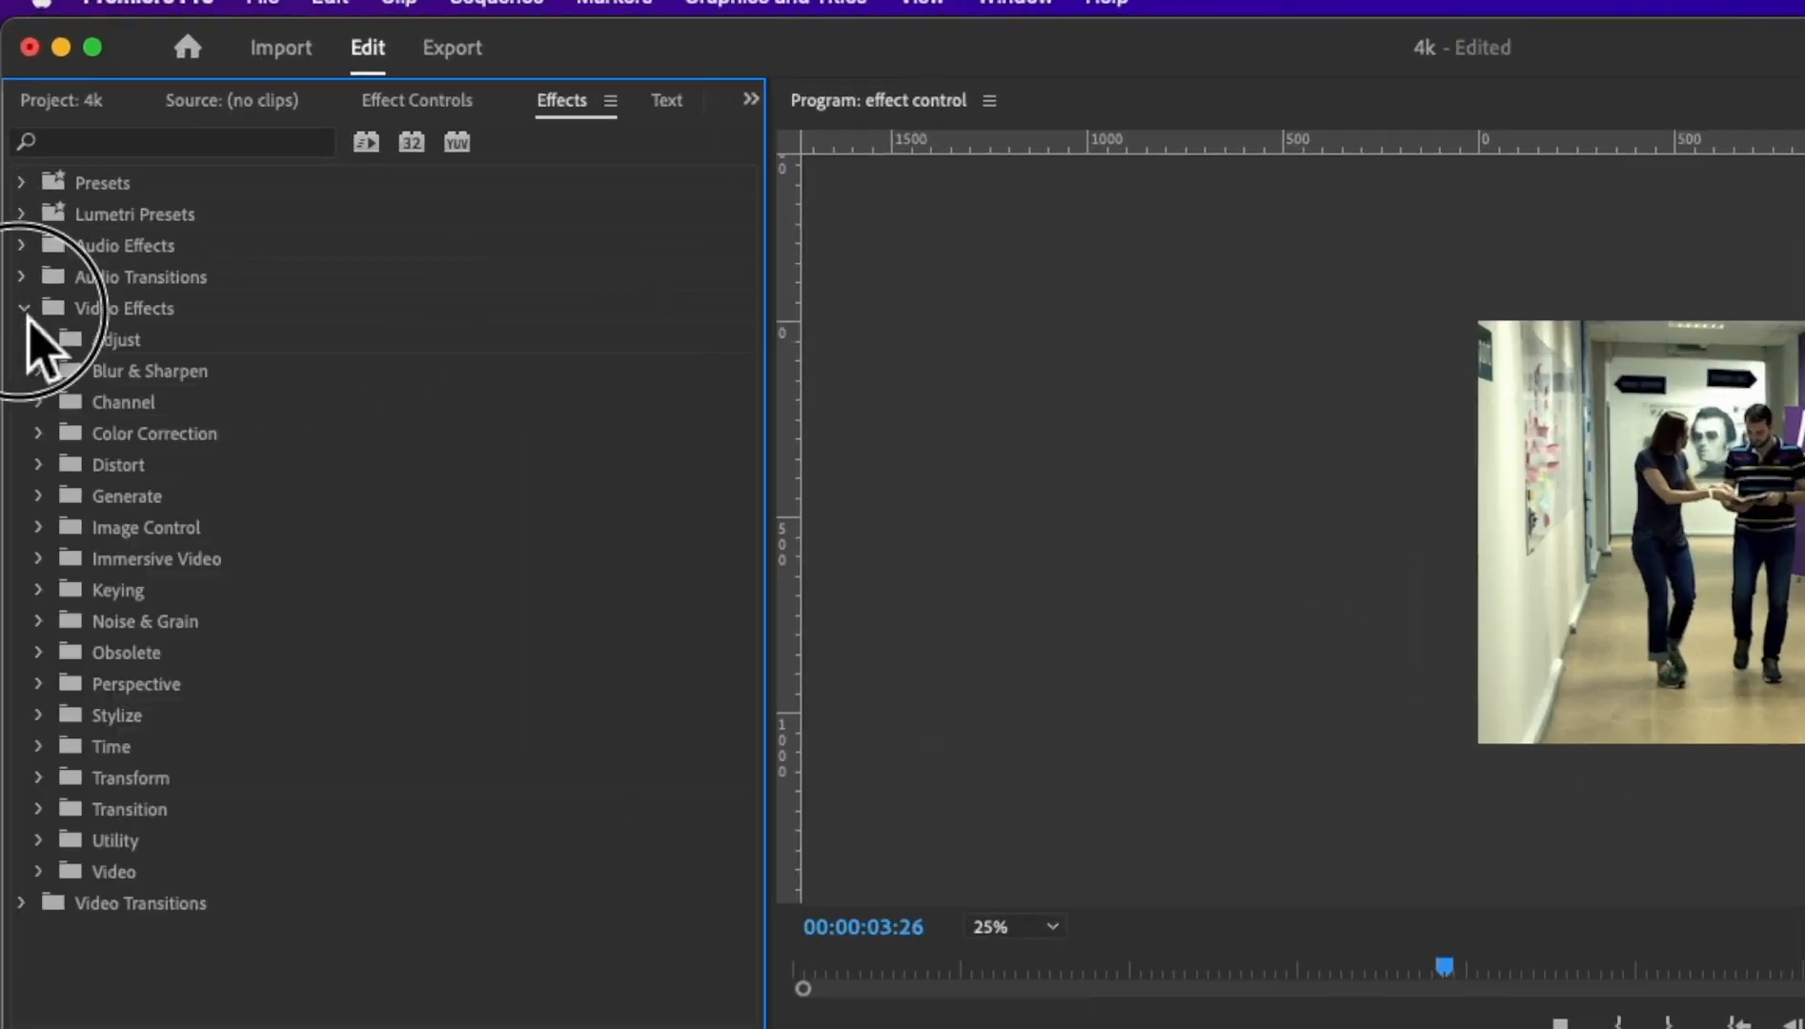
{"action": "left_click", "coordinate": [38, 779]}
{"action": "left_click", "coordinate": [98, 840]}
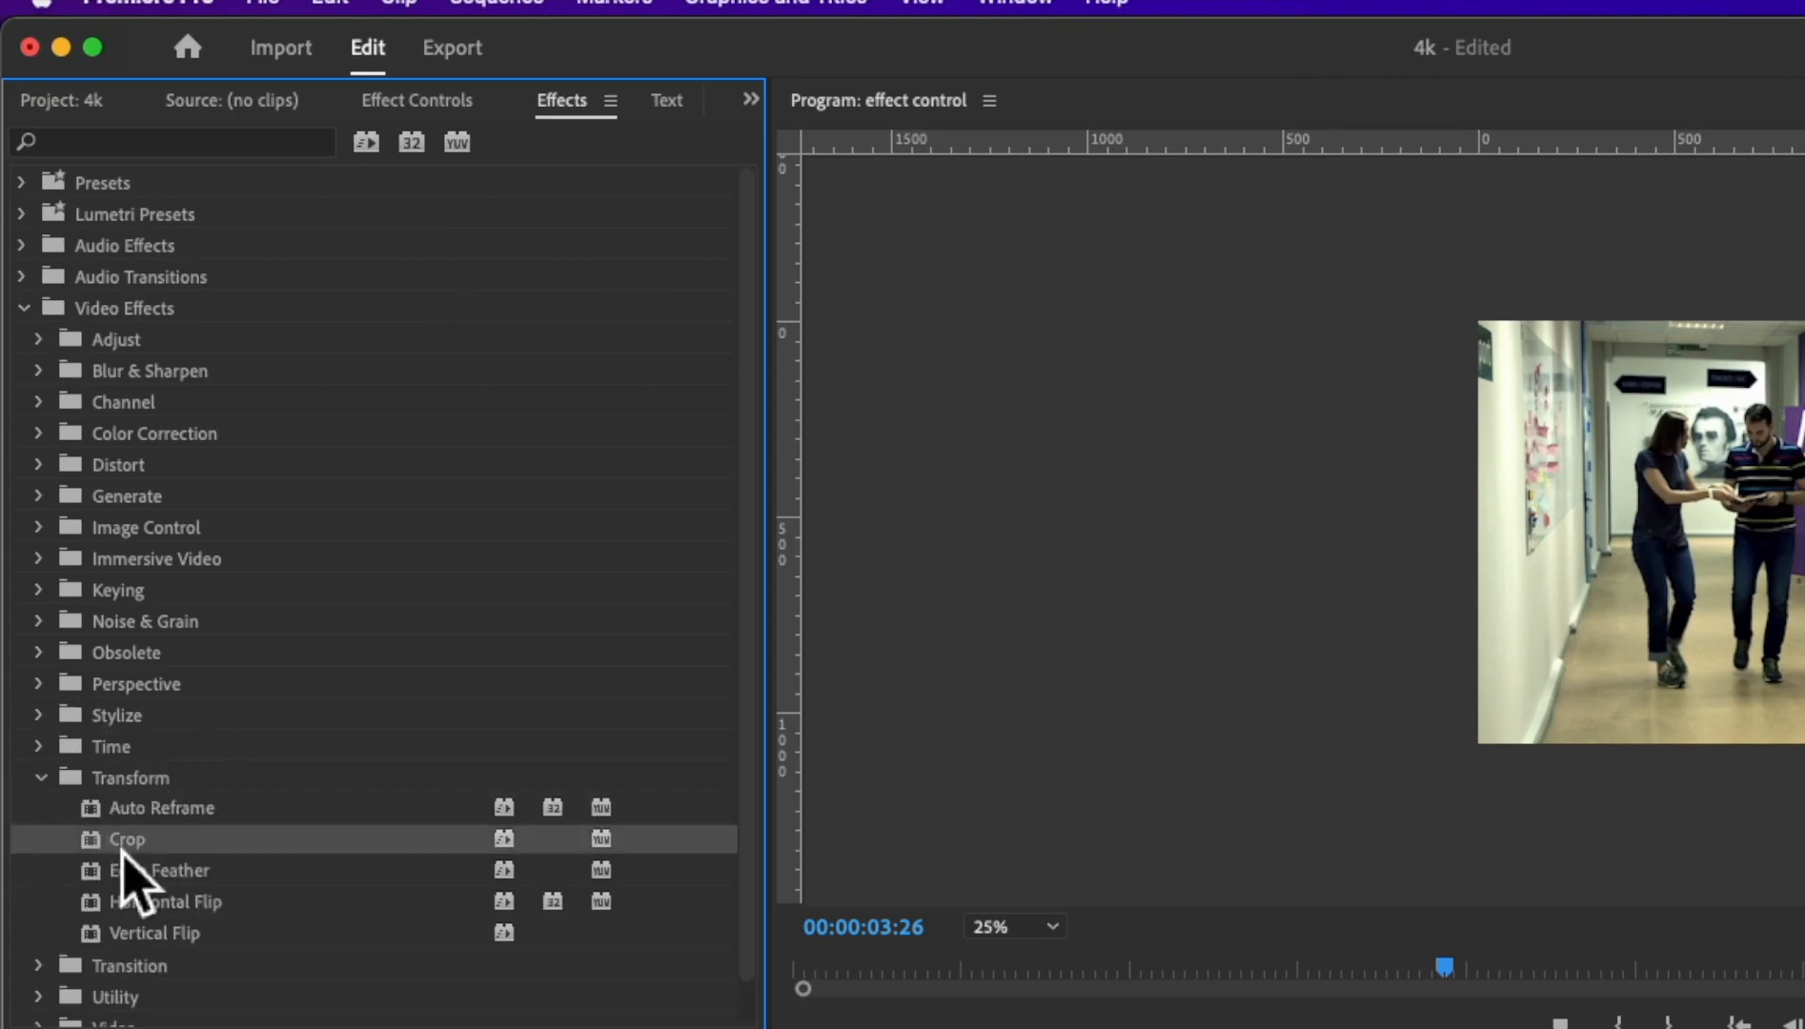
{"action": "left_click_drag", "start_coordinate": [95, 851], "coordinate": [847, 1028]}
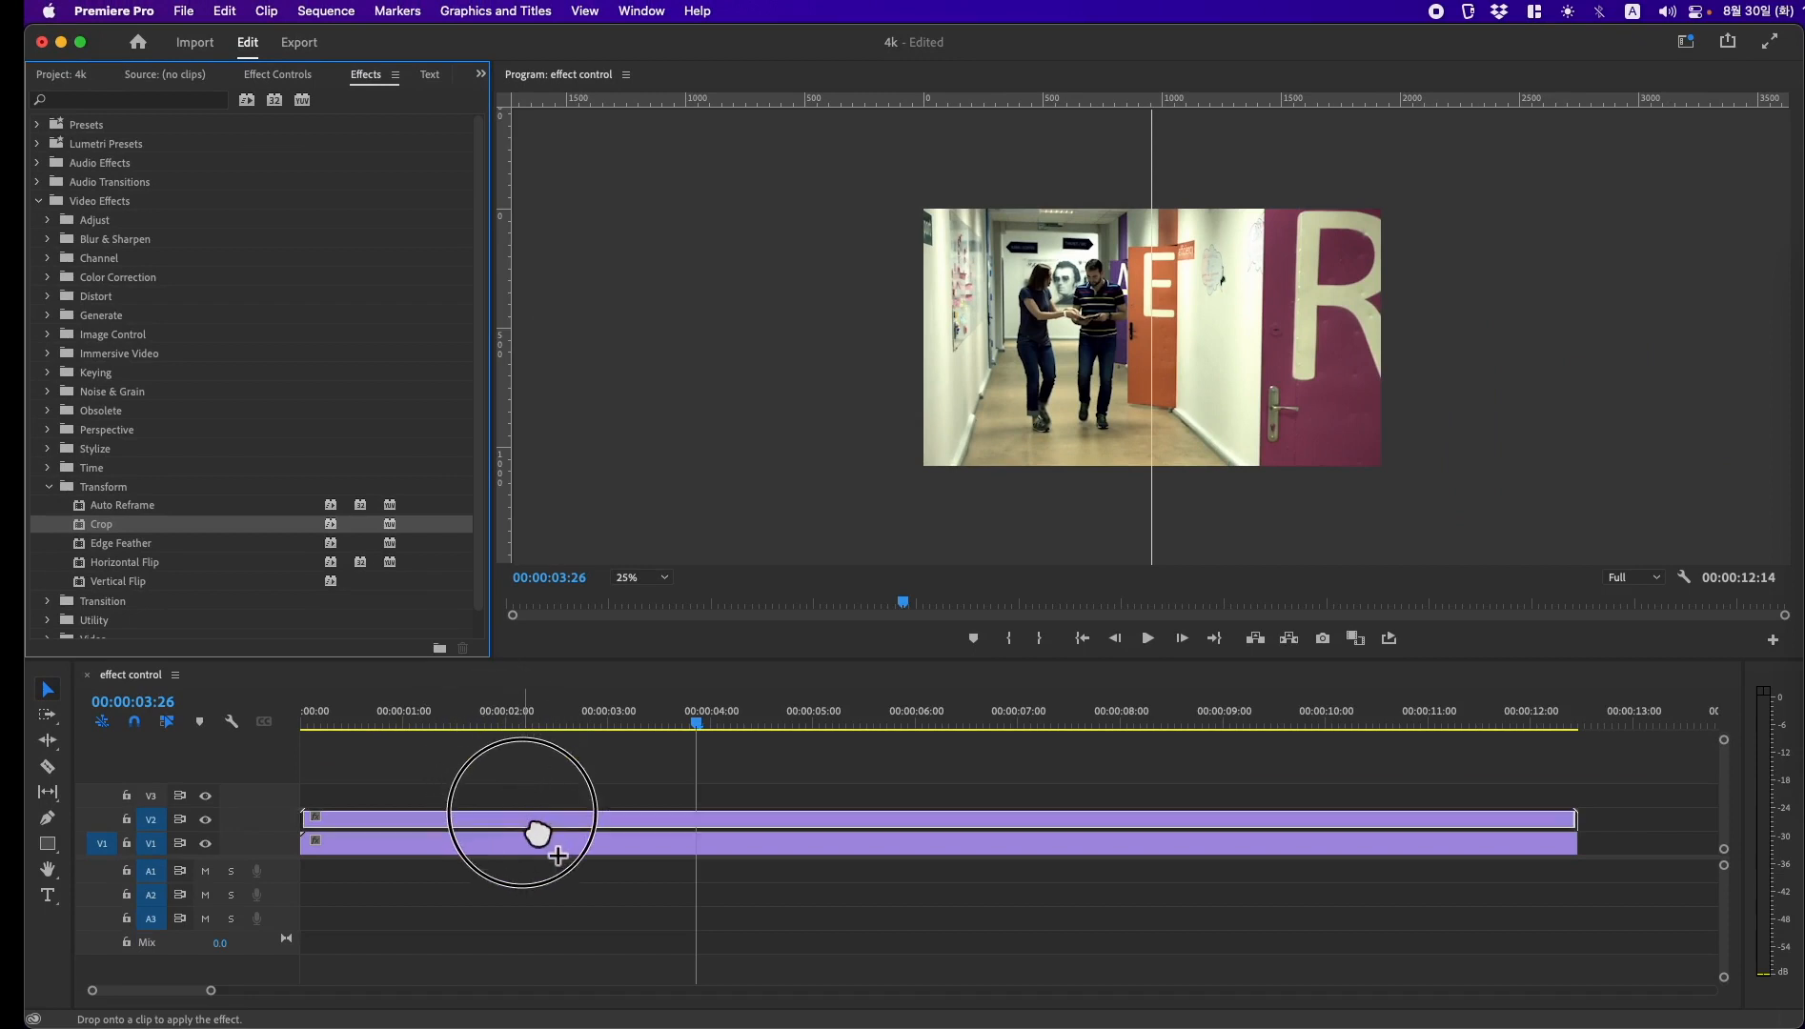
{"action": "left_click_drag", "start_coordinate": [538, 834], "coordinate": [535, 821]}
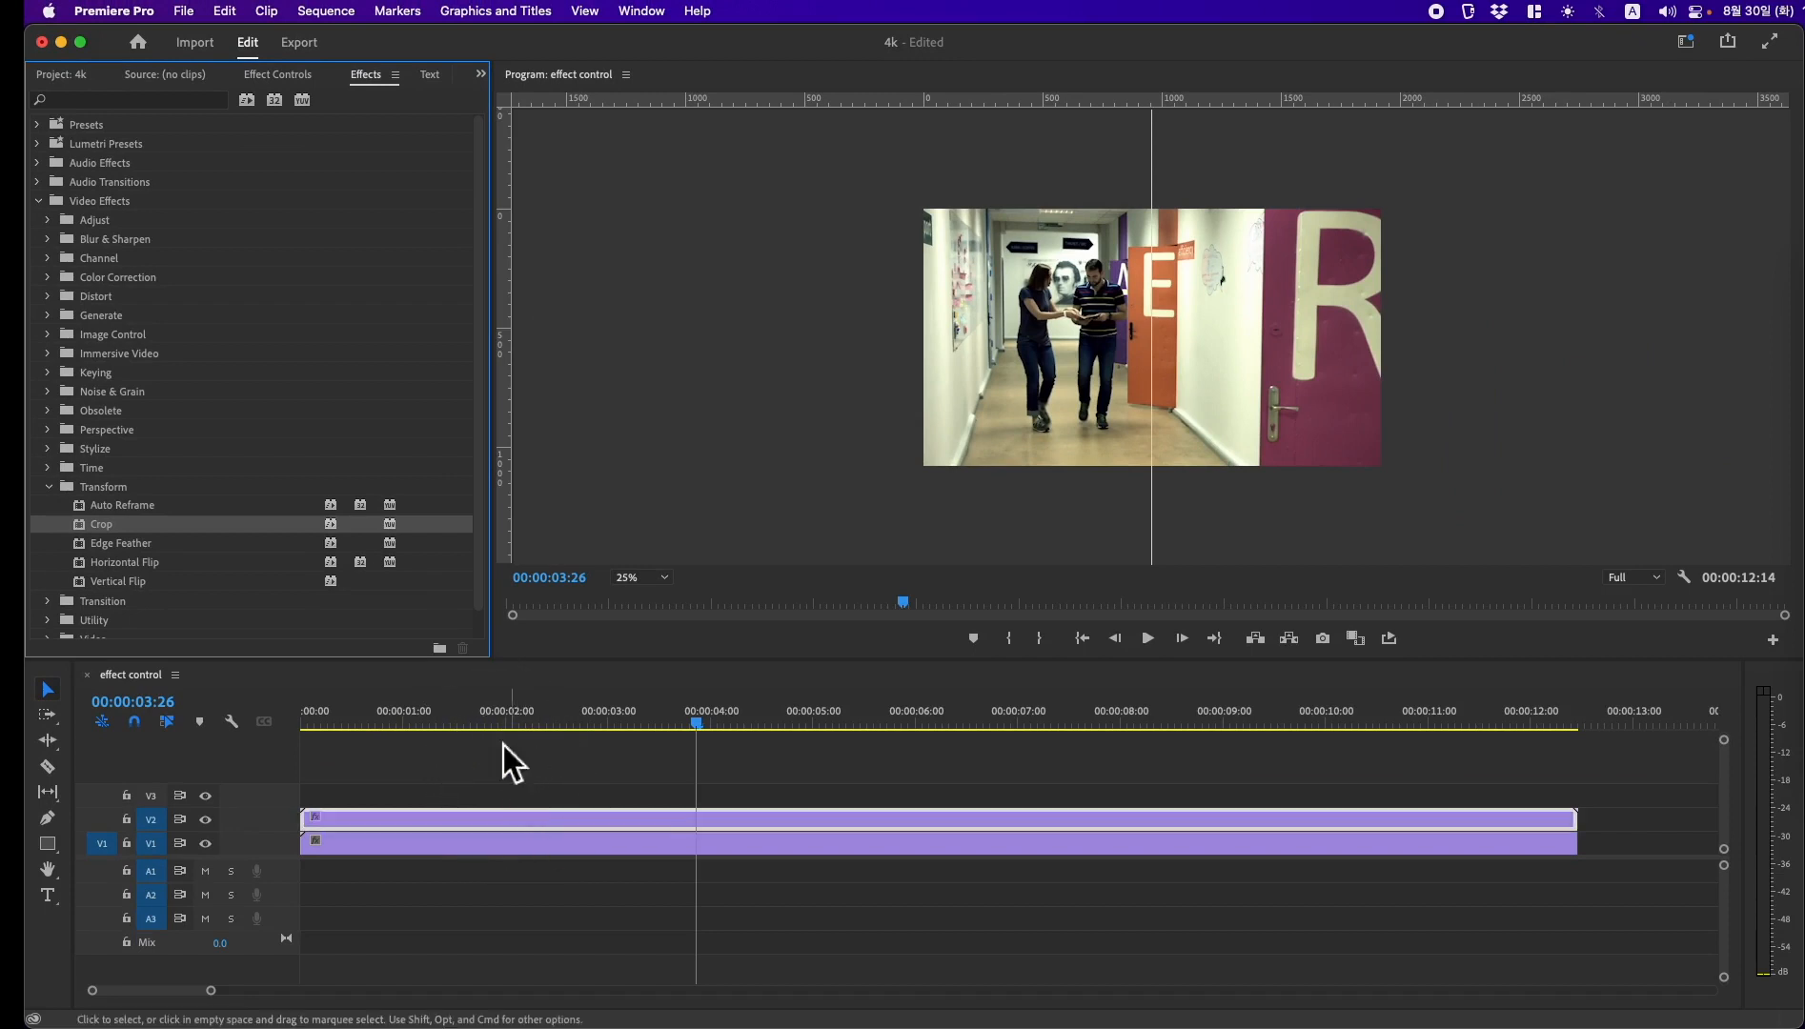
Step: Set the Crop effect's Right value to 50% on the office clip
{"action": "left_click", "coordinate": [280, 74]}
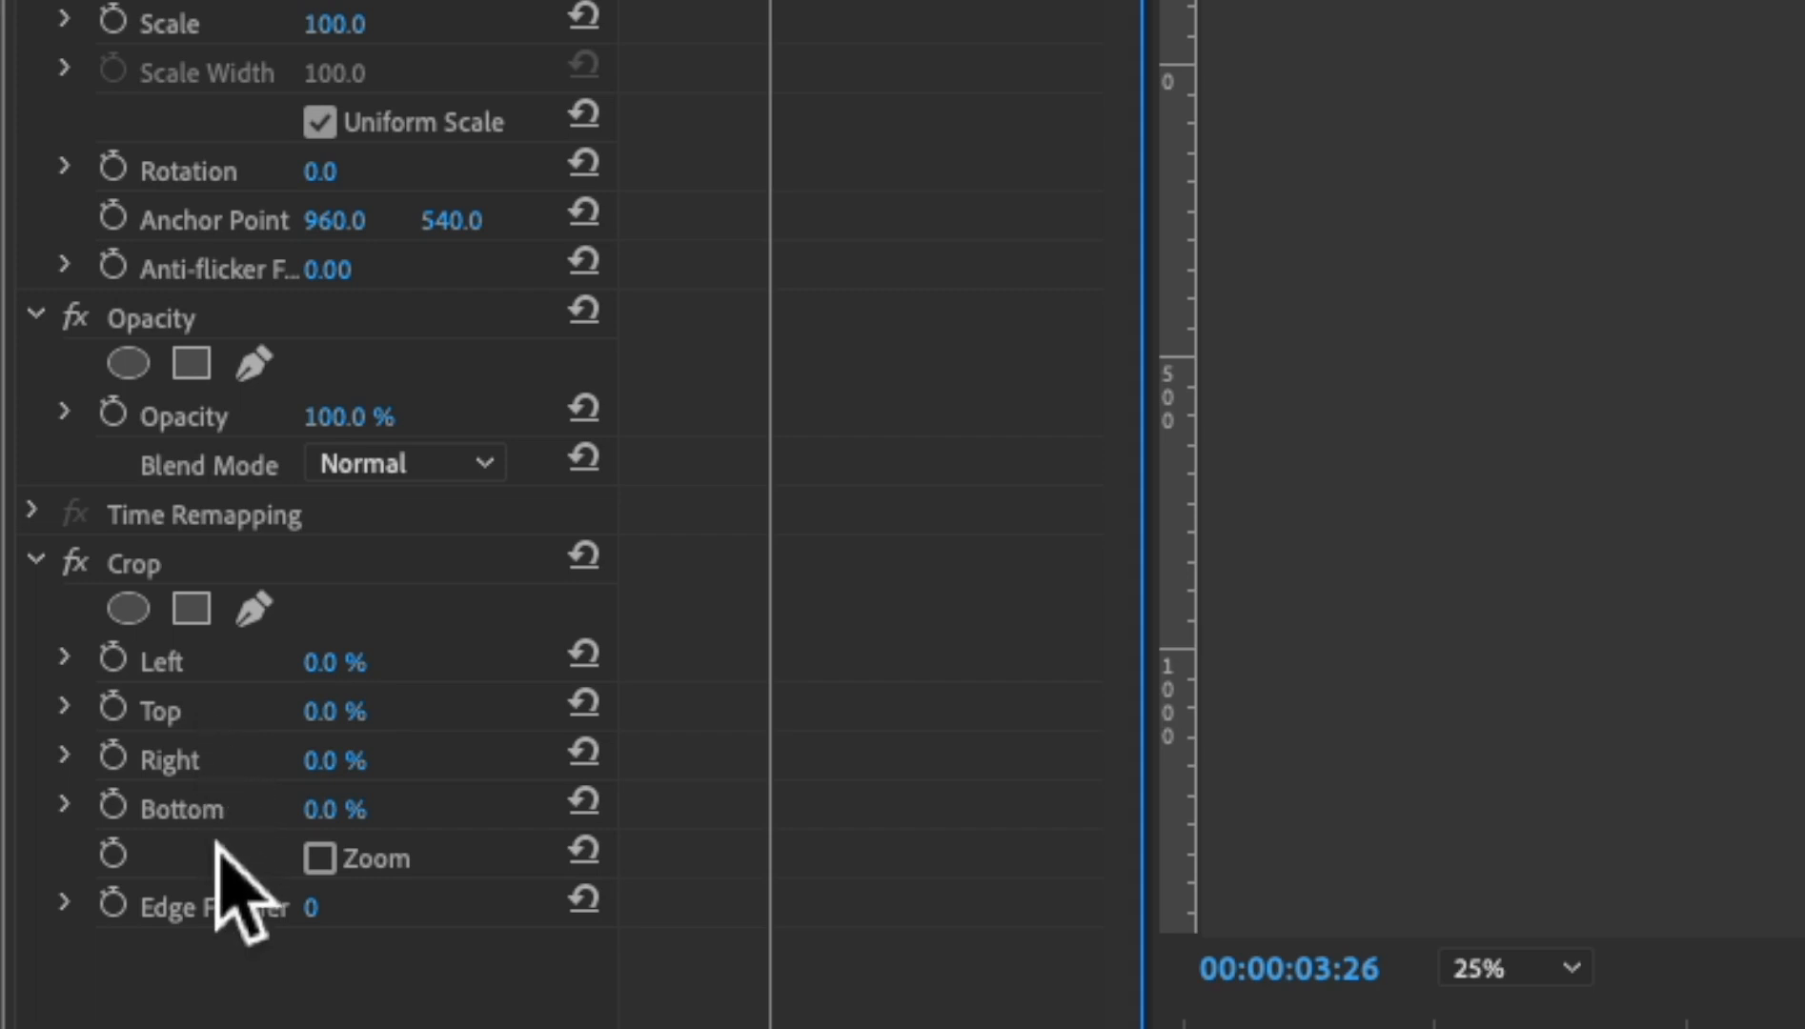
{"action": "mouse_move", "coordinate": [353, 665]}
{"action": "left_mouse_down"}
{"action": "mouse_move", "coordinate": [458, 665]}
{"action": "mouse_move", "coordinate": [352, 665]}
{"action": "left_mouse_up"}
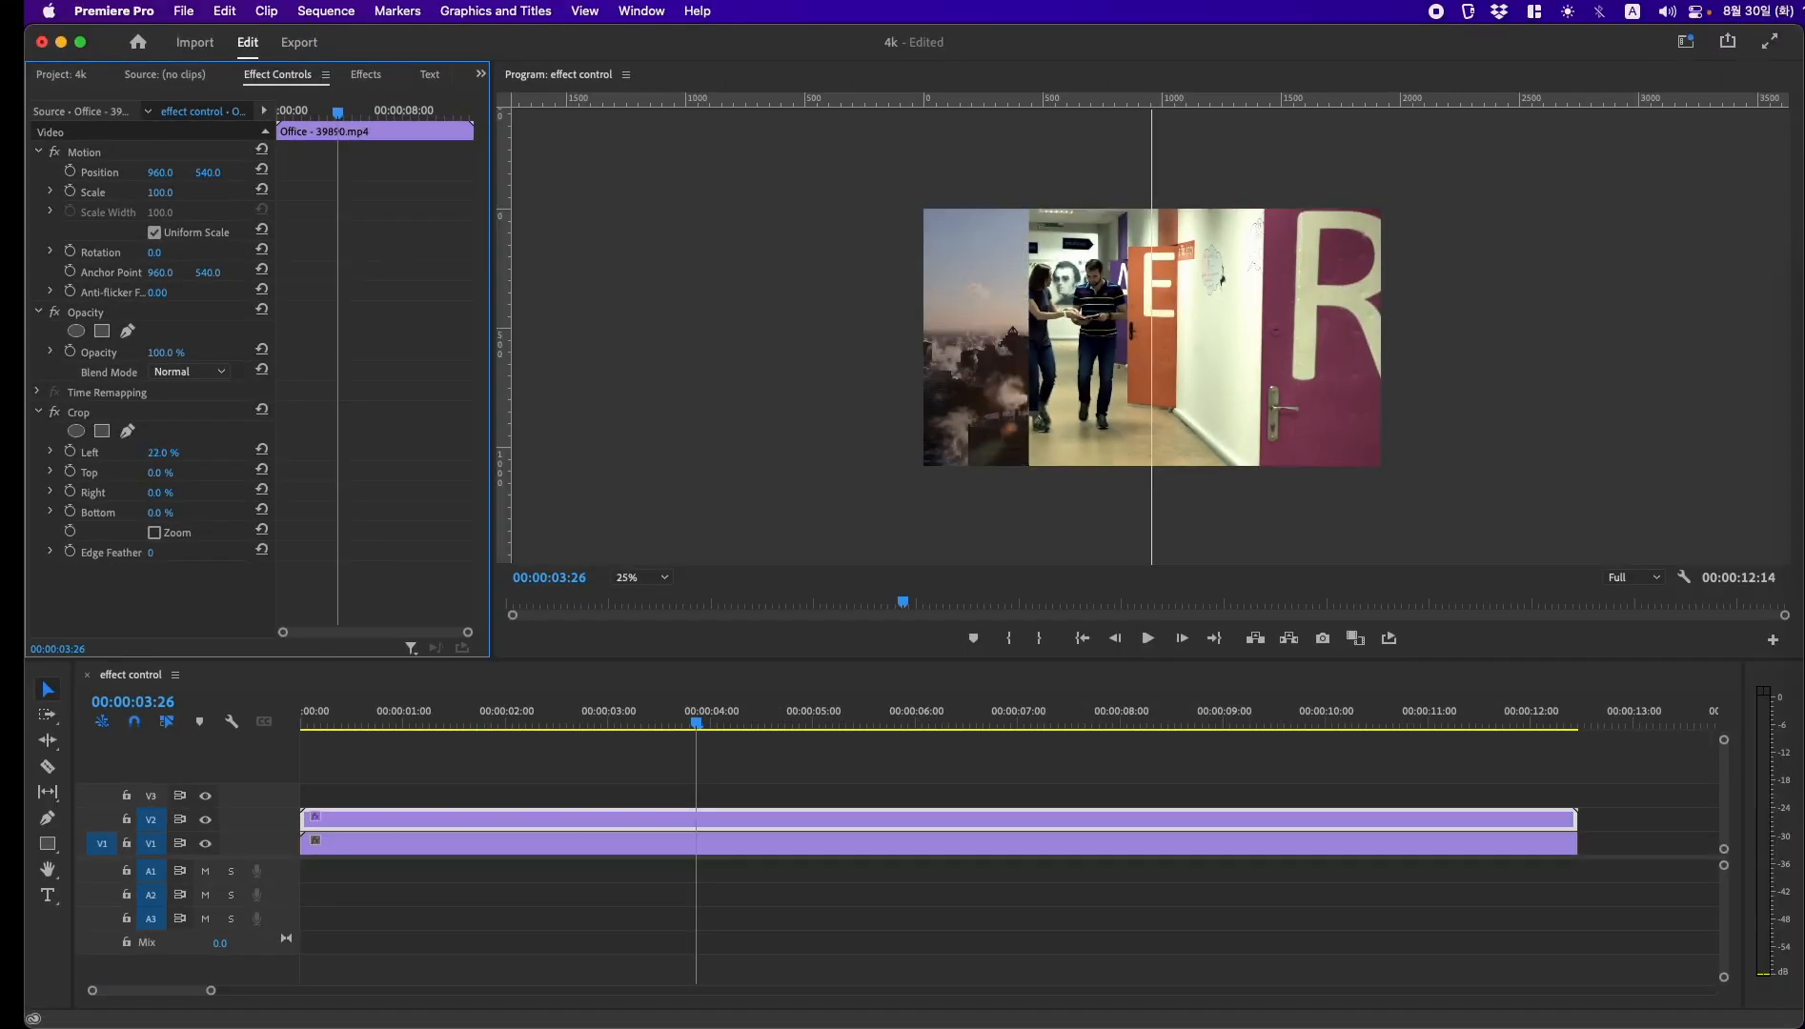
{"action": "mouse_move", "coordinate": [160, 452]}
{"action": "left_mouse_down"}
{"action": "mouse_move", "coordinate": [208, 473]}
{"action": "mouse_move", "coordinate": [160, 473]}
{"action": "left_mouse_up"}
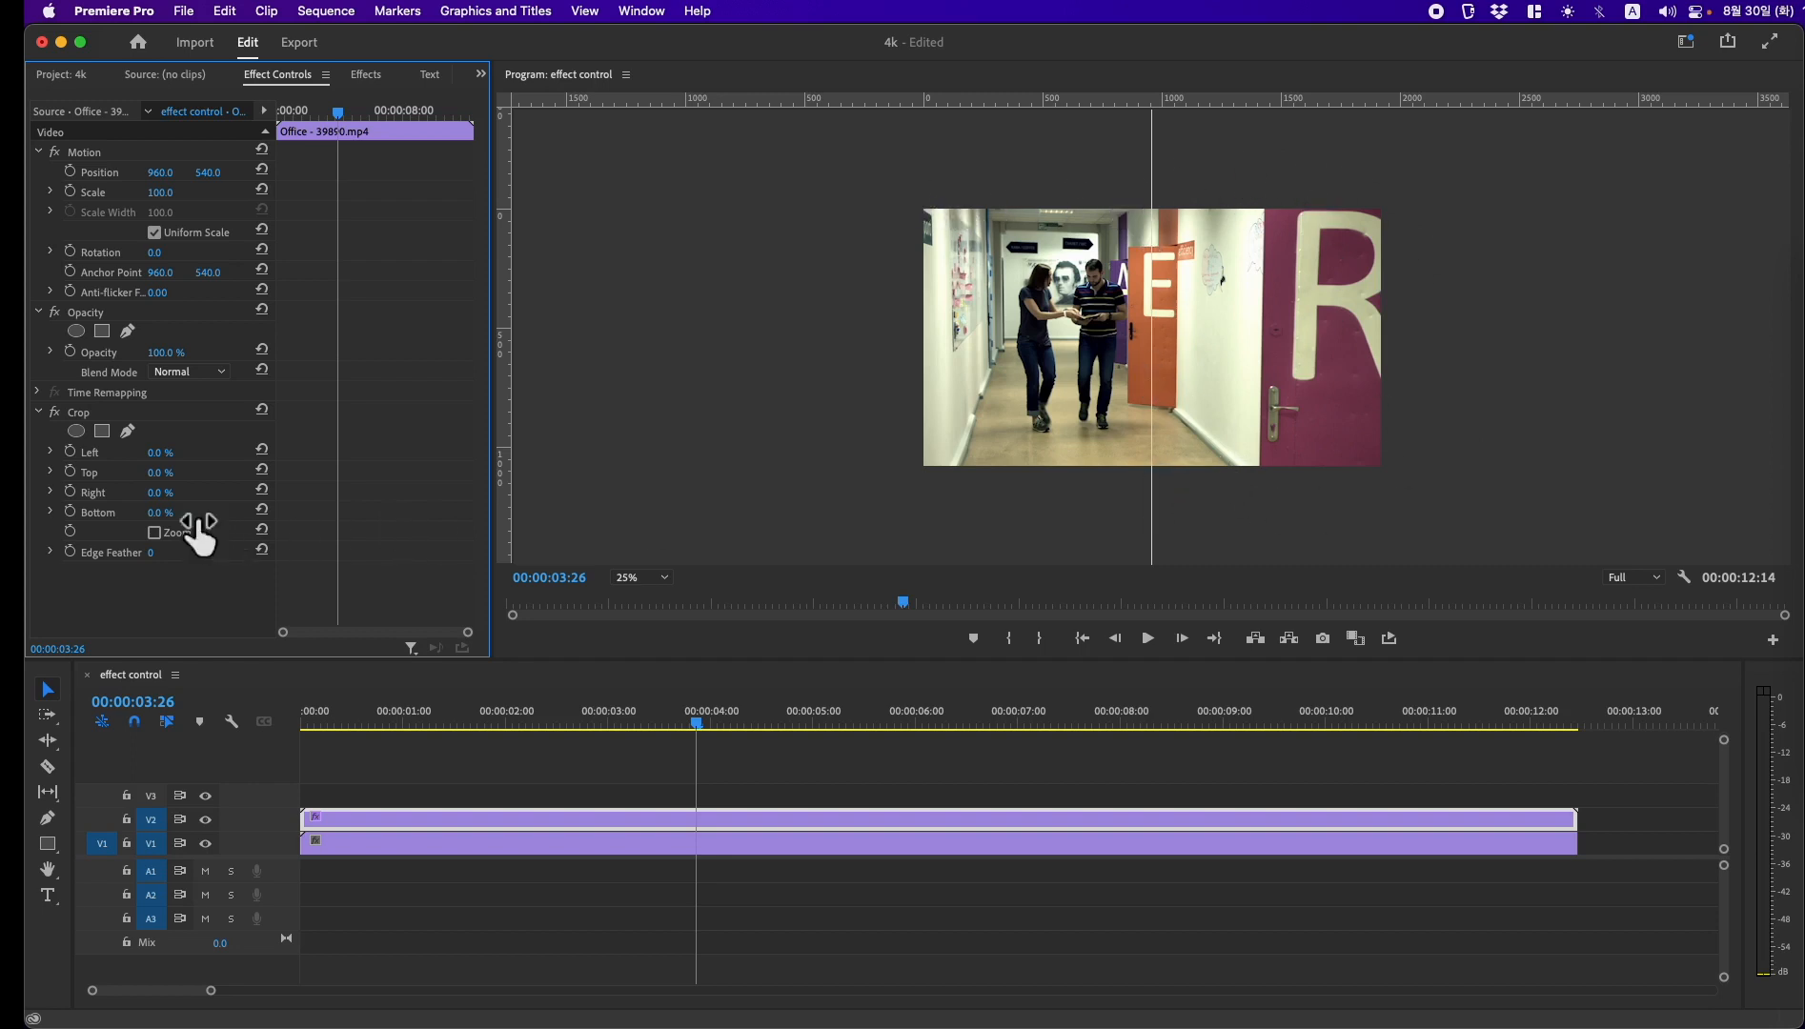
{"action": "left_click_drag", "start_coordinate": [161, 492], "coordinate": [186, 493]}
{"action": "left_click_drag", "start_coordinate": [378, 480], "coordinate": [398, 480]}
{"action": "left_click", "coordinate": [381, 479]}
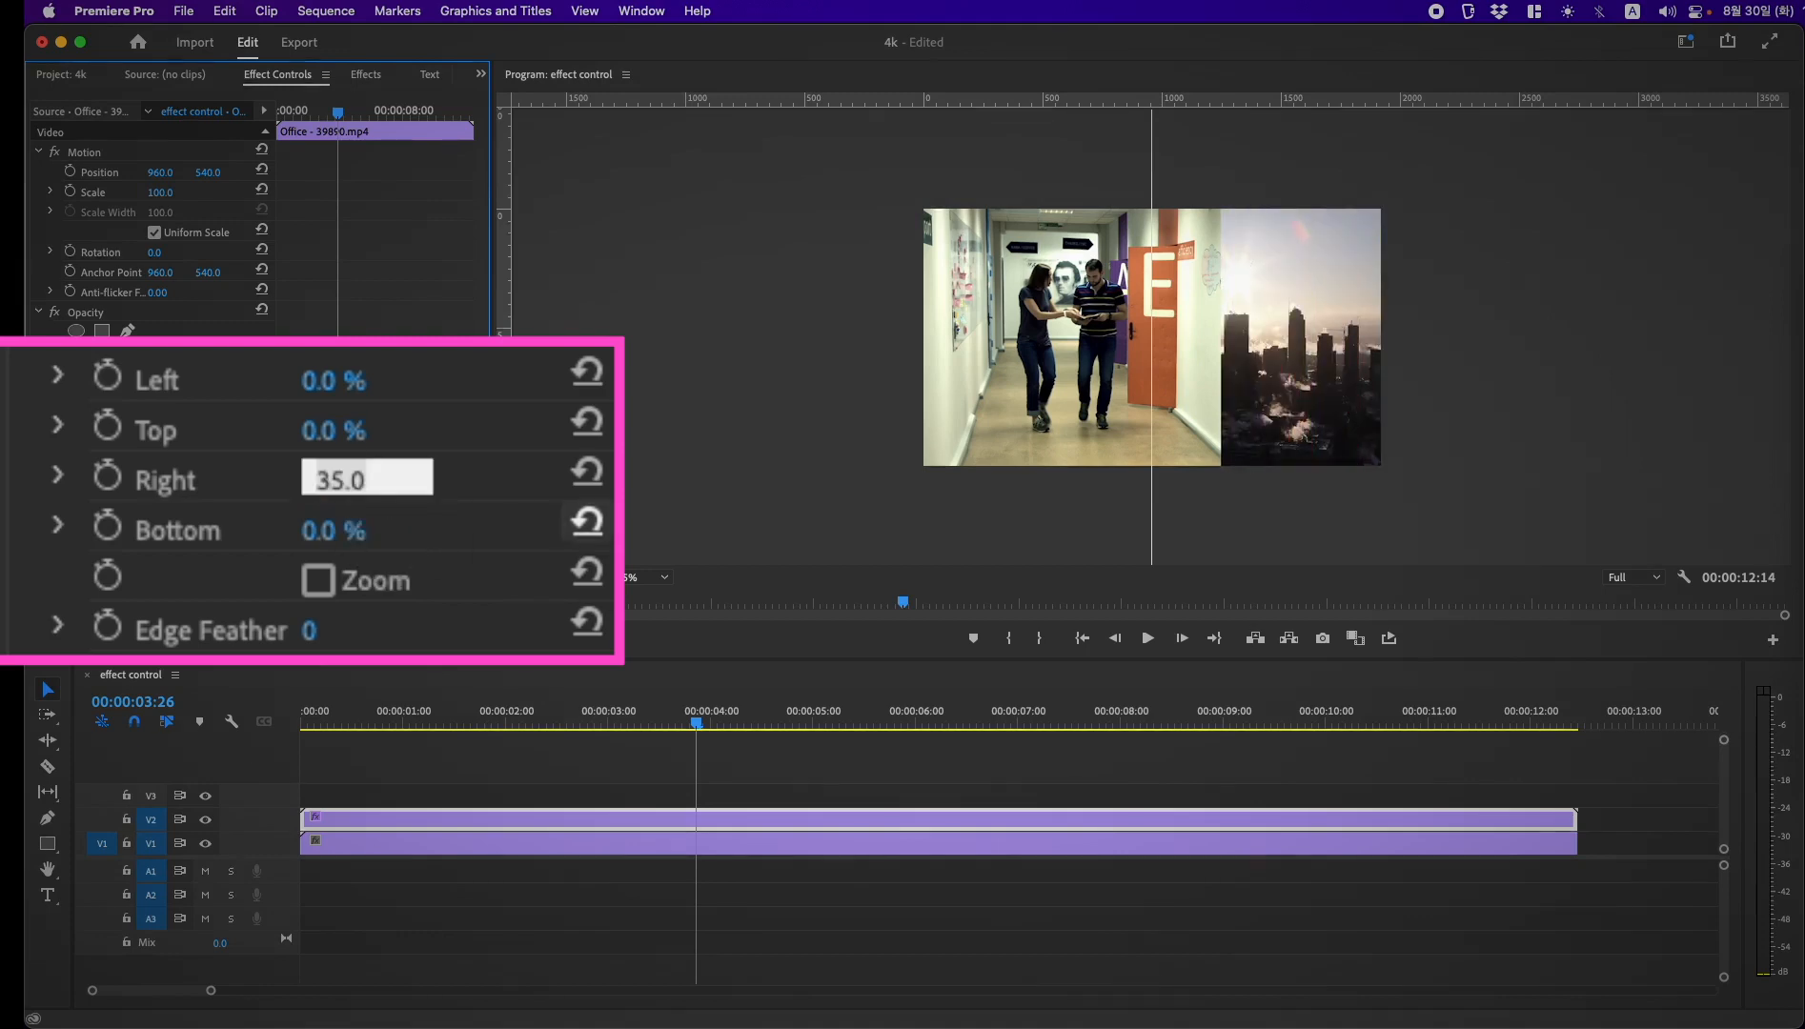
{"action": "type", "text": "50"}
{"action": "key", "text": "Return"}
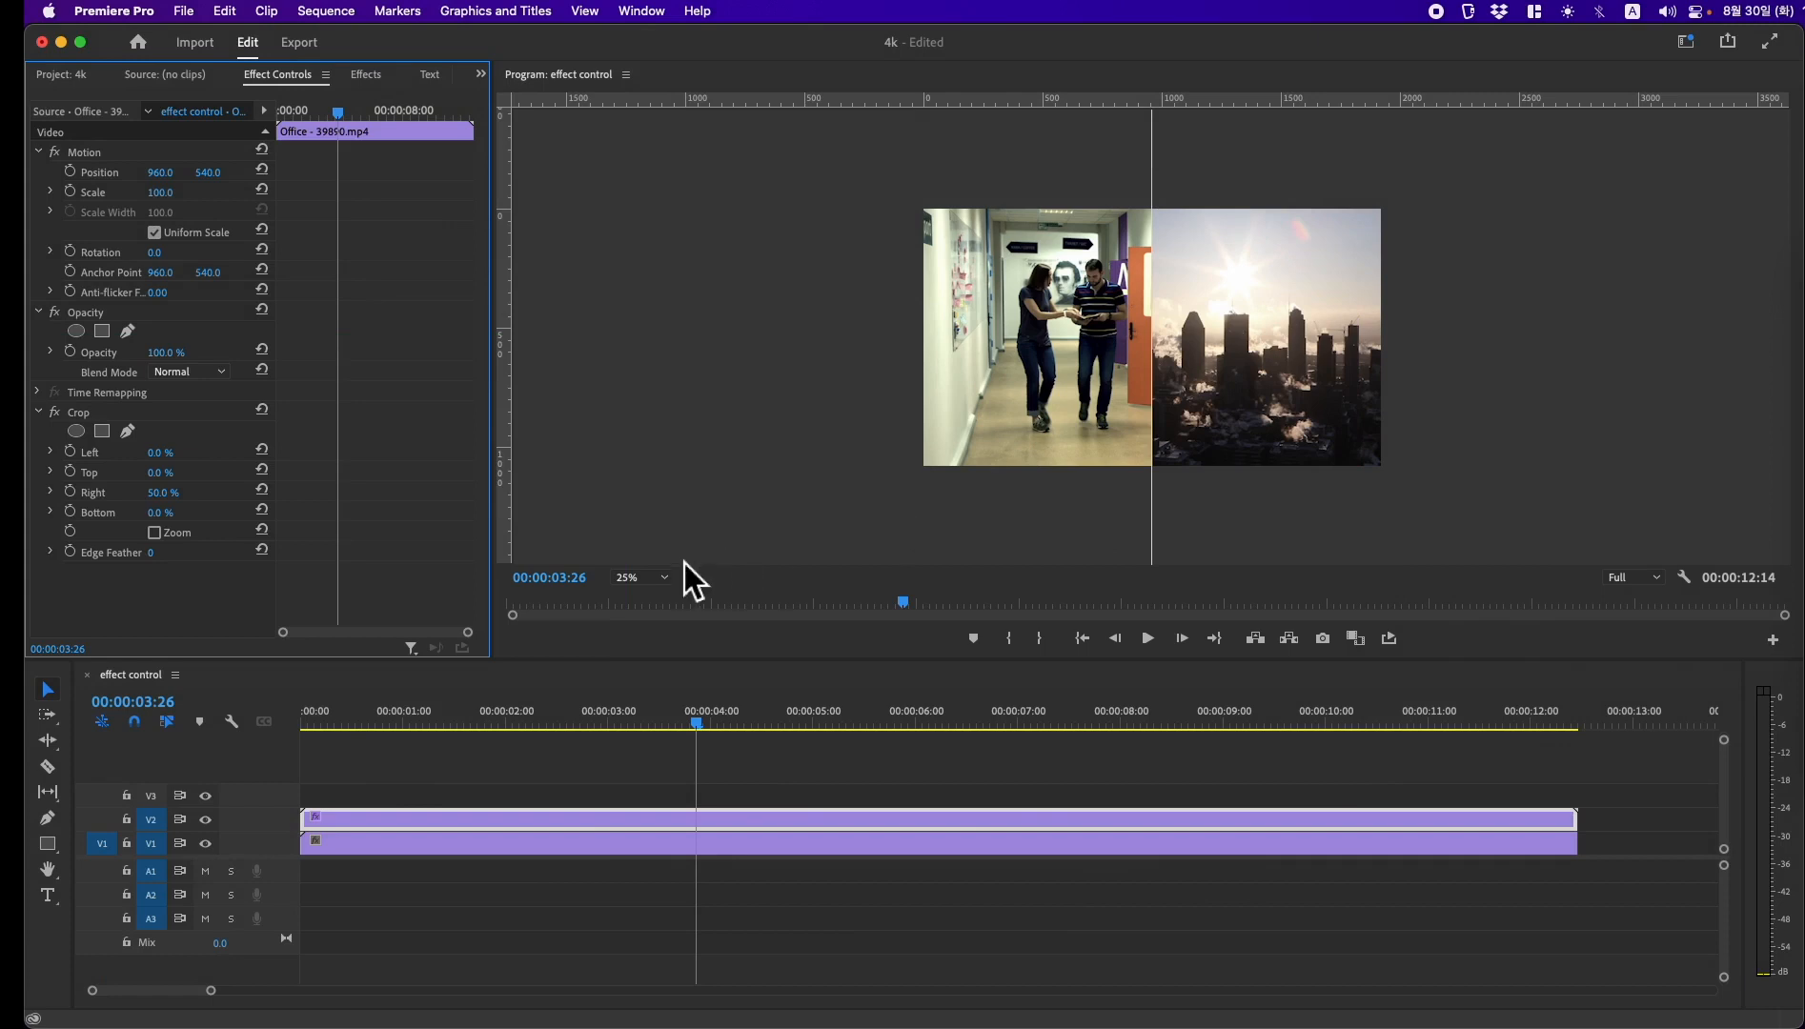
Step: Hide the guides in the Program monitor and set its zoom level to Fit
{"action": "left_click", "coordinate": [1686, 578]}
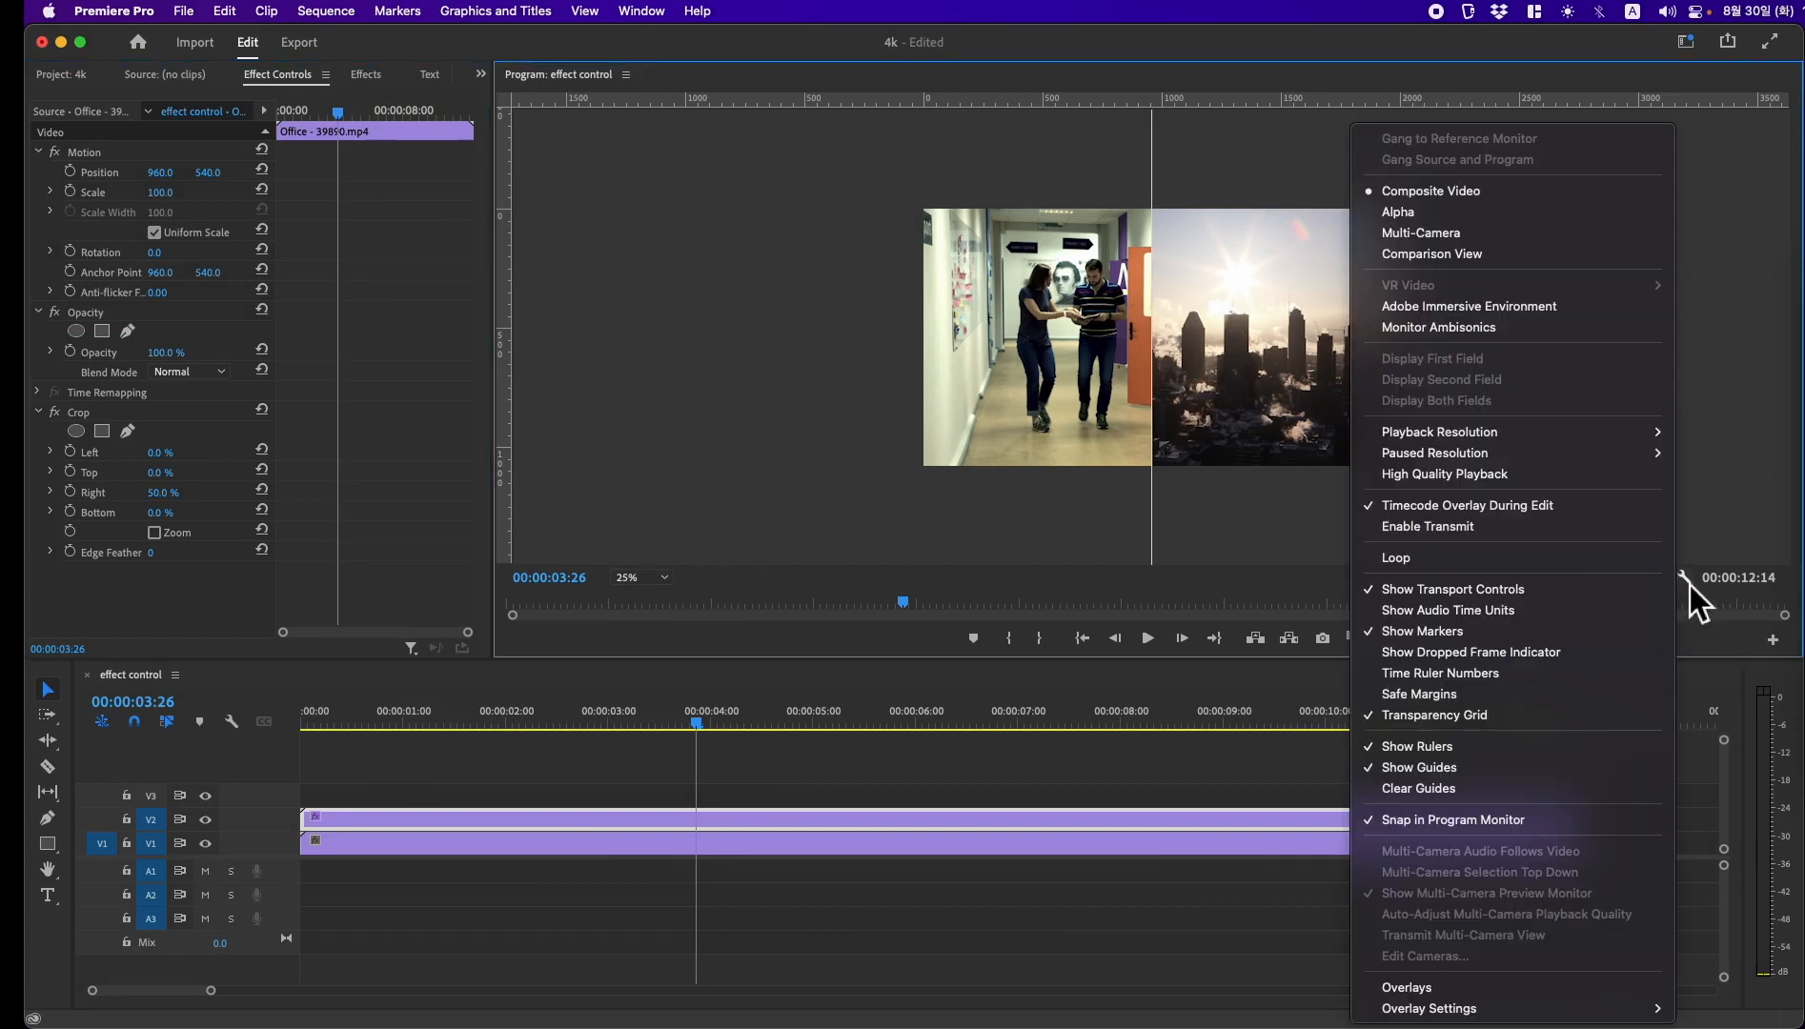
{"action": "left_click", "coordinate": [1513, 767]}
{"action": "left_click", "coordinate": [666, 580]}
Step: Play back the side-by-side split screen from 00:00:02:05
{"action": "left_click", "coordinate": [524, 724]}
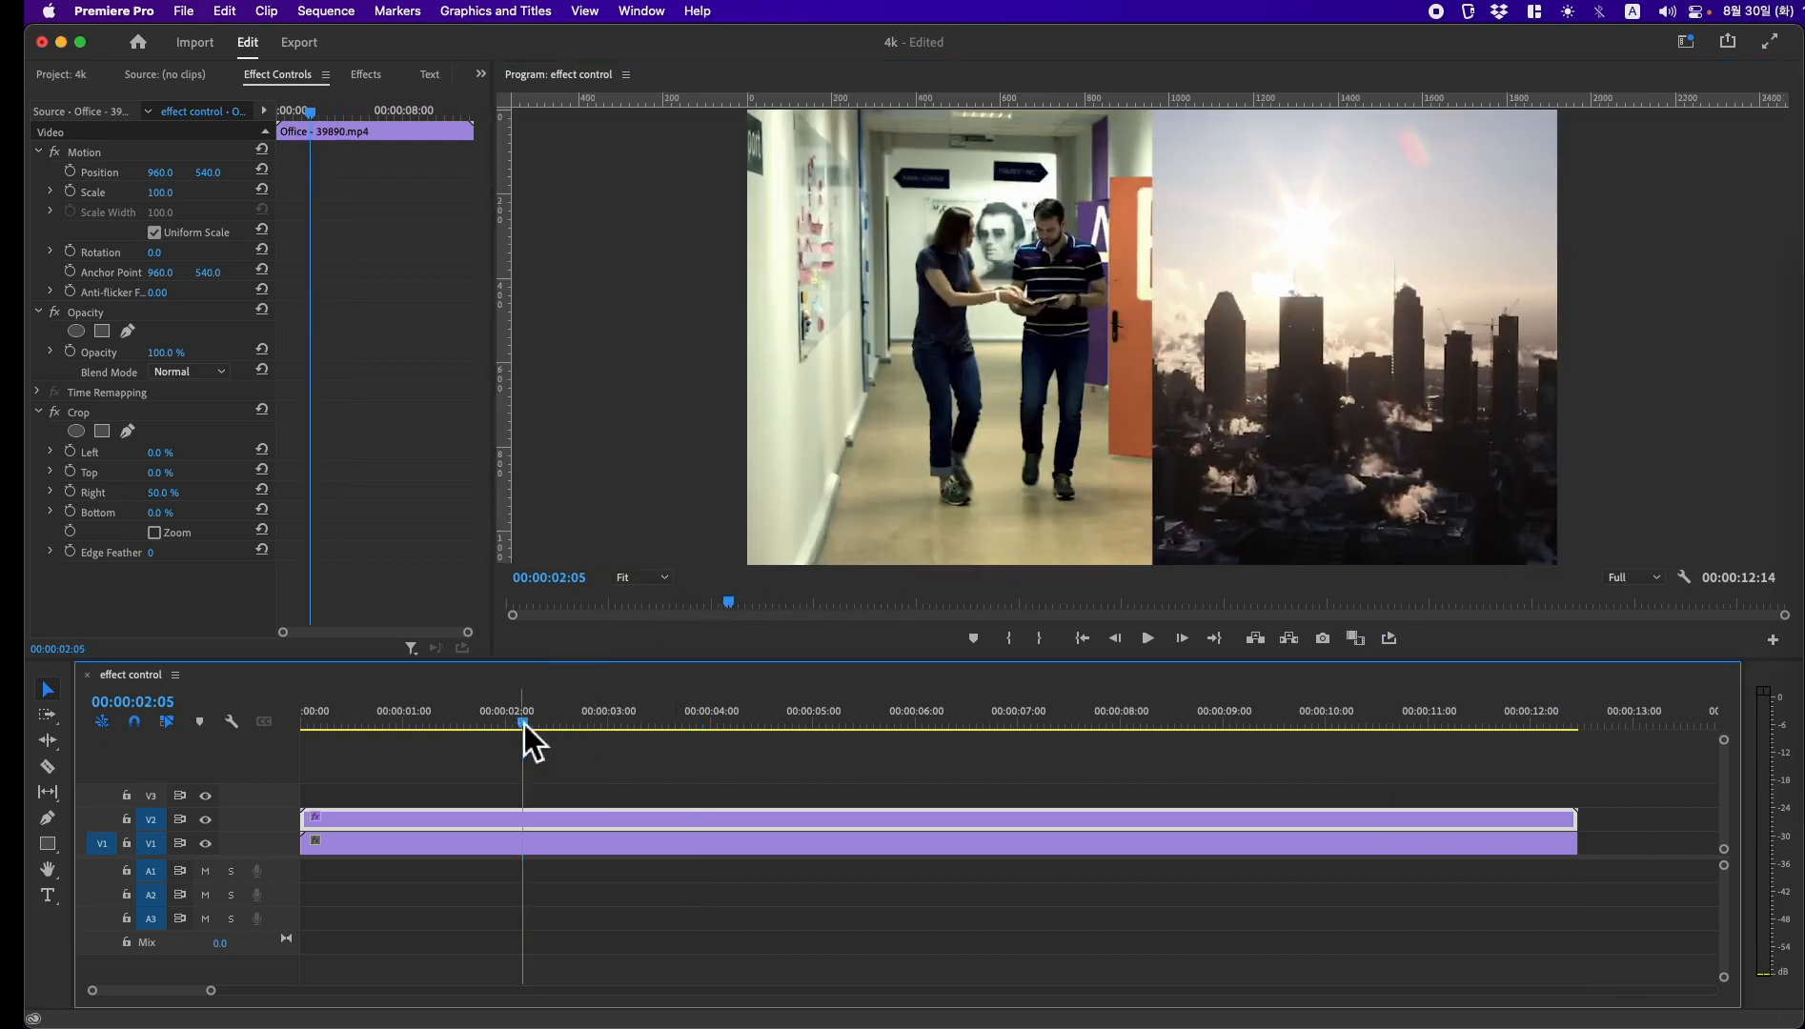
{"action": "key", "text": "space"}
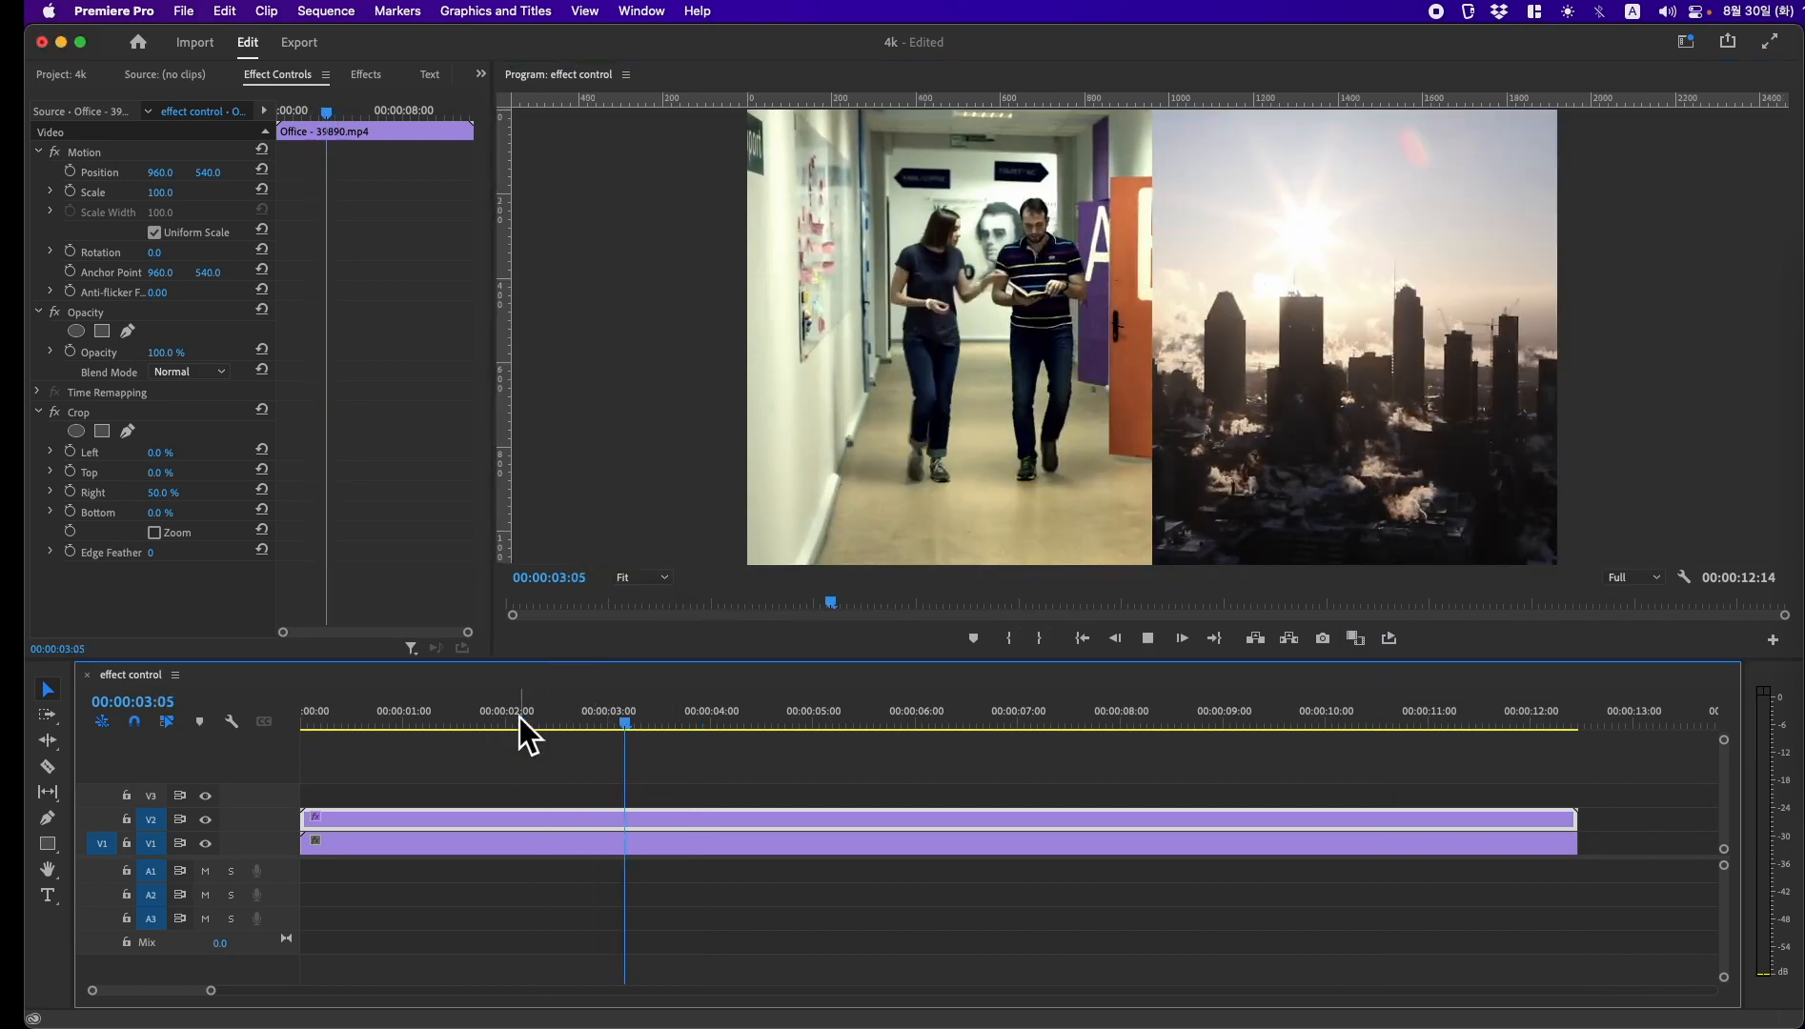
{"action": "key", "text": "space"}
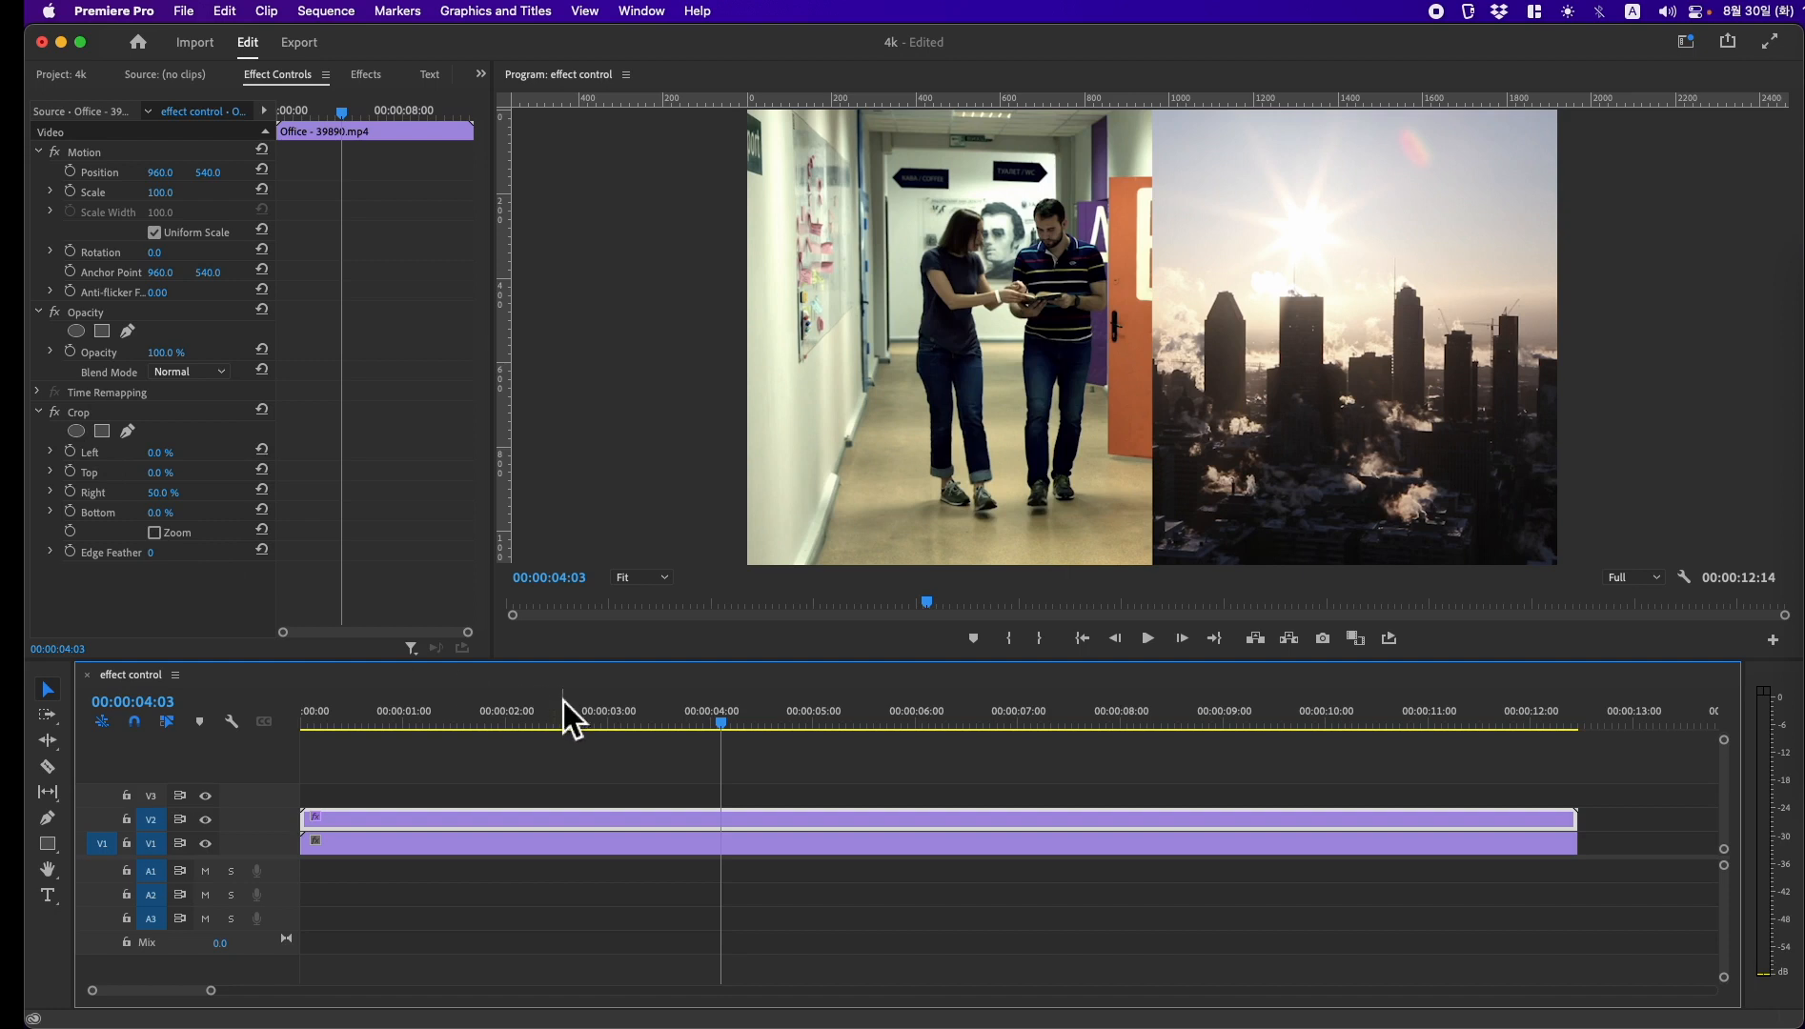
Step: Reset the office clip's Crop Right value and set Top to 50%
{"action": "left_click", "coordinate": [264, 492]}
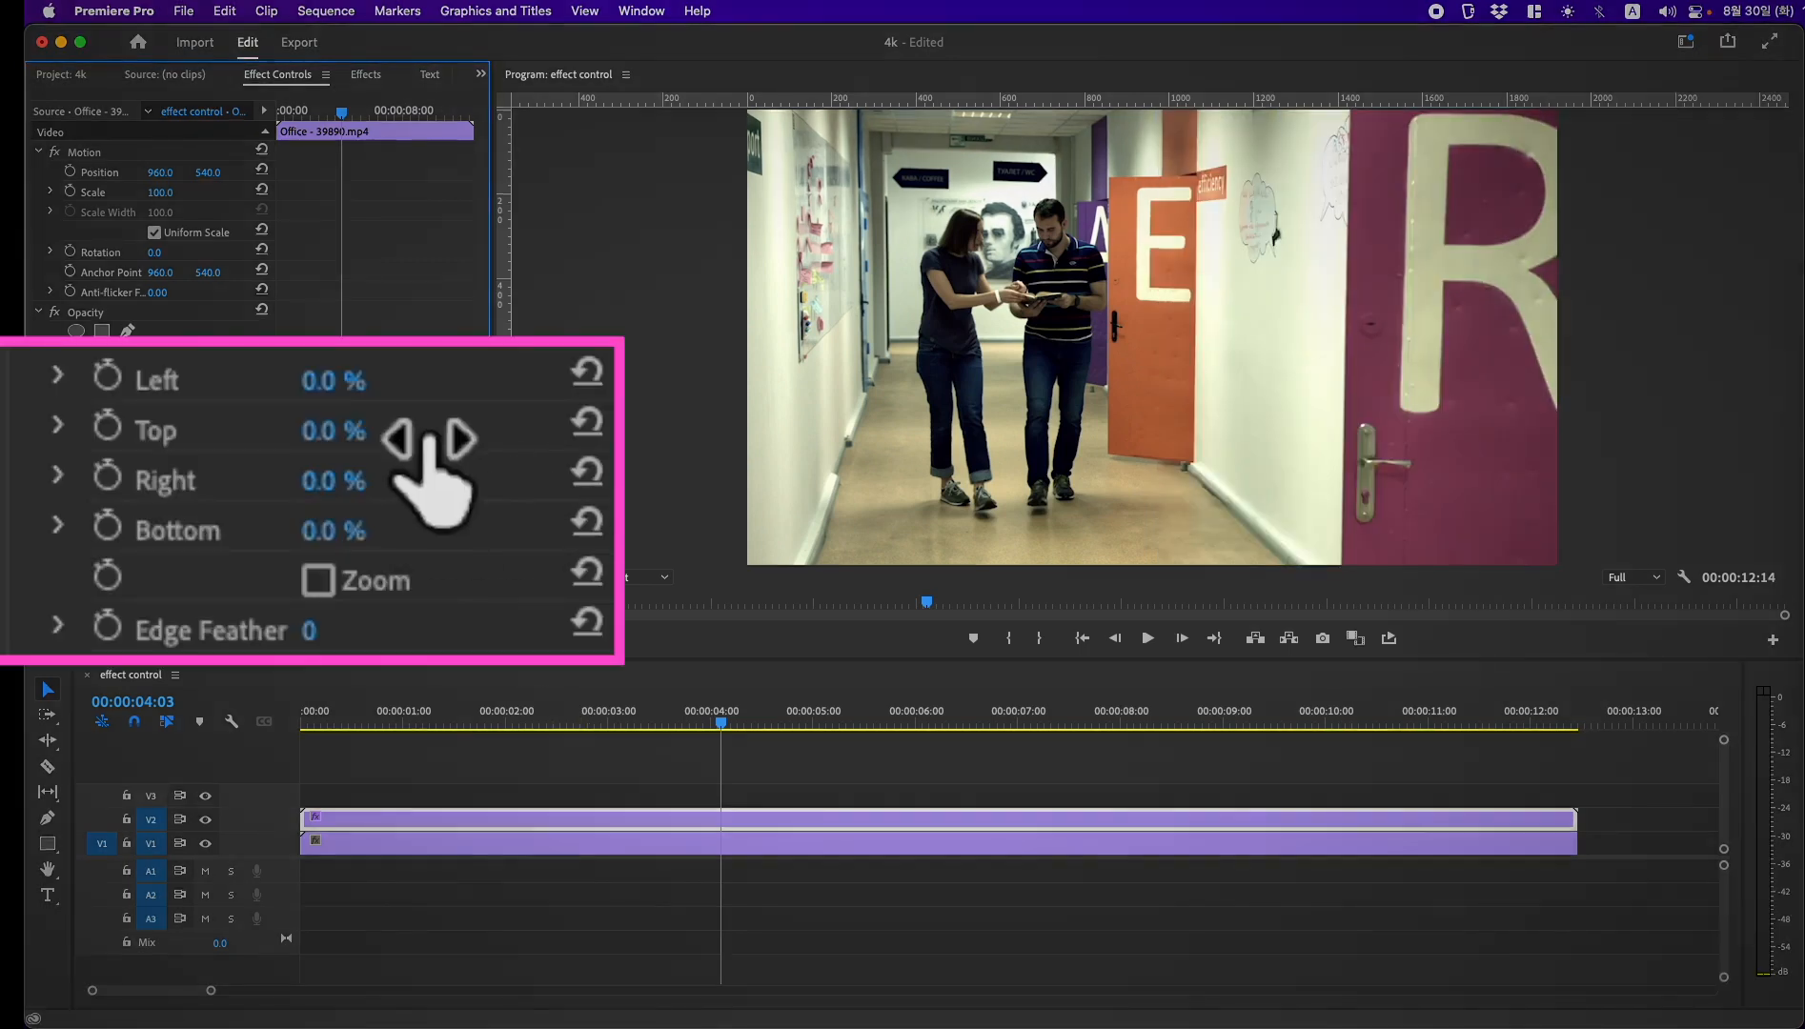
{"action": "left_click", "coordinate": [159, 471]}
{"action": "type", "text": "50"}
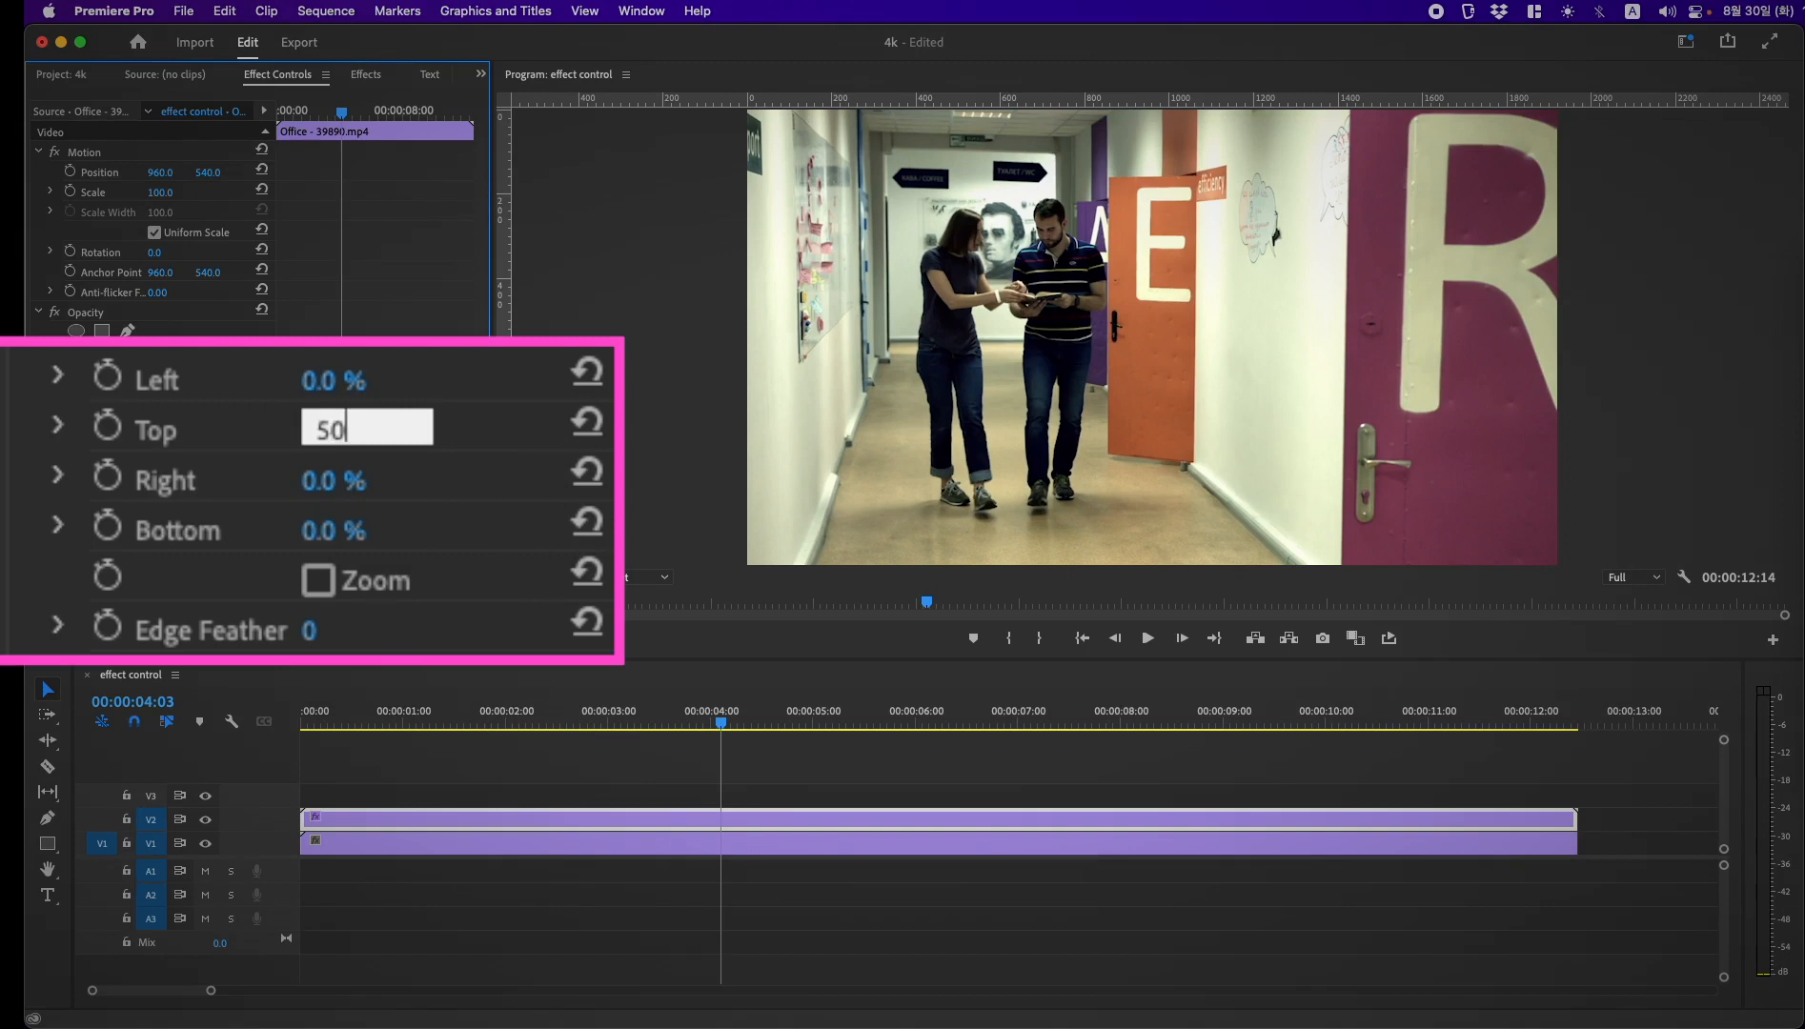
{"action": "key", "text": "Return"}
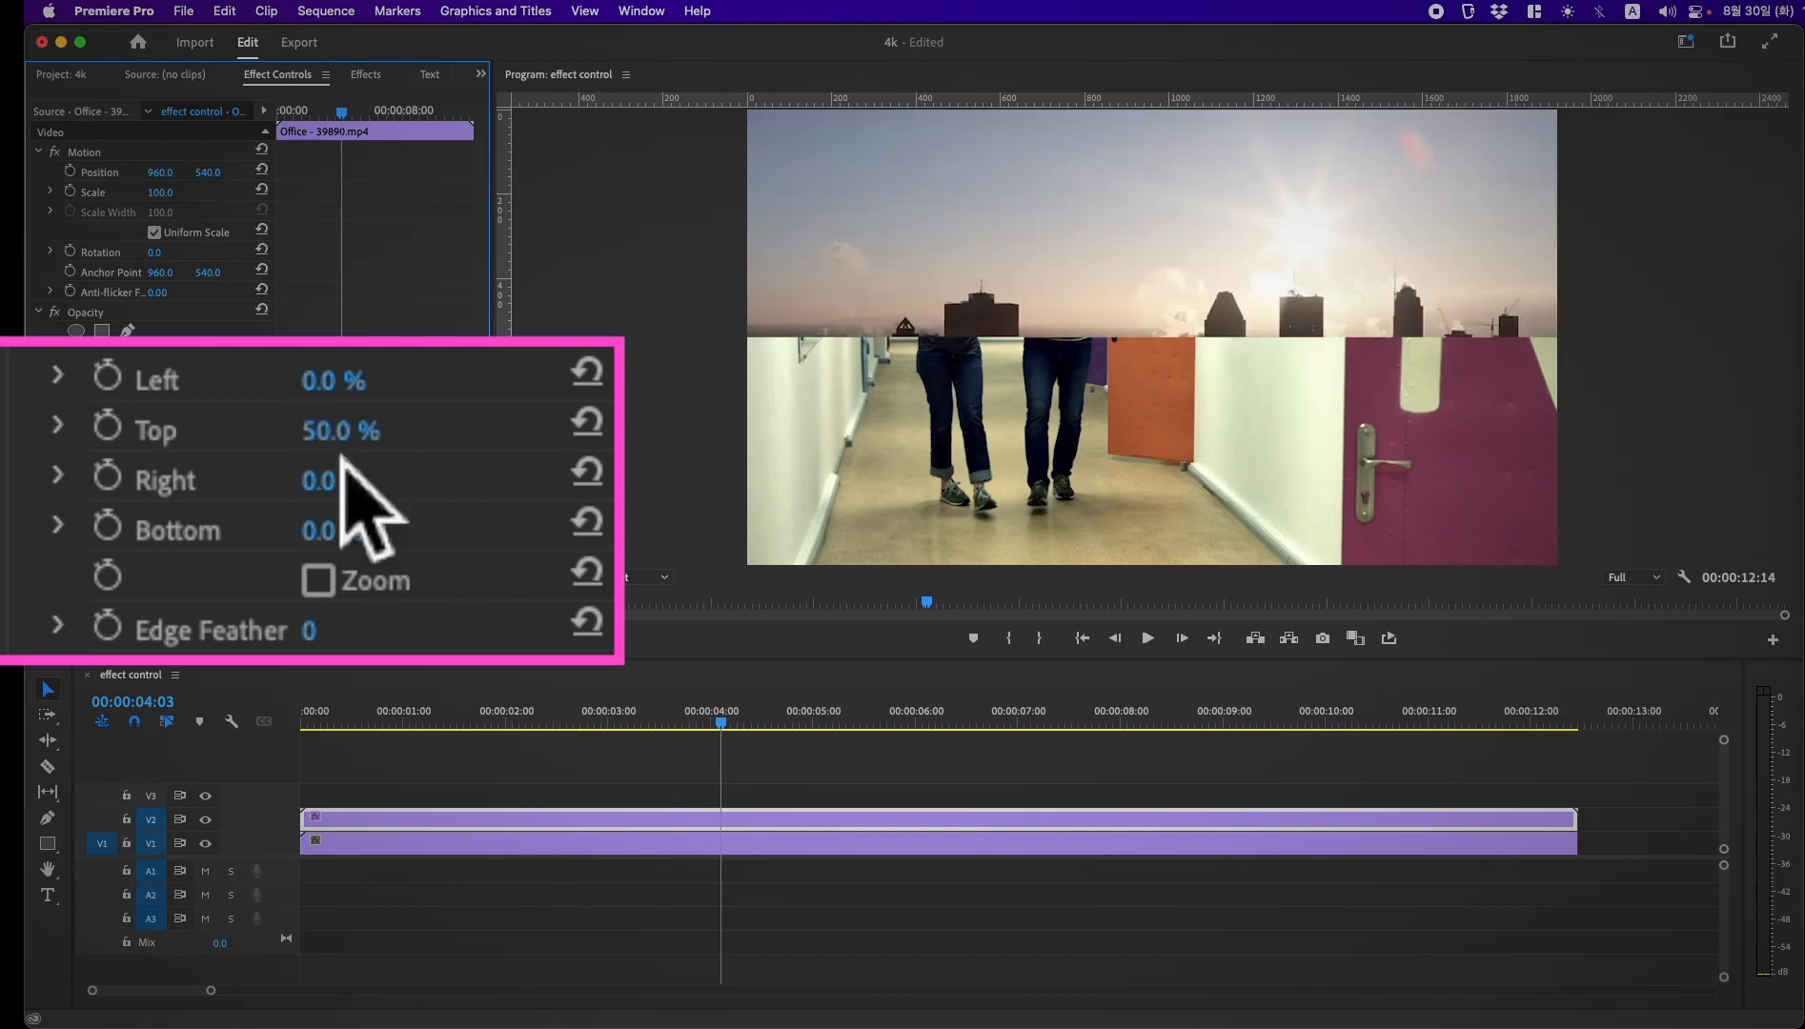
Step: Reset the office clip's Crop Top value and set Bottom to 50%
{"action": "left_click", "coordinate": [586, 422]}
{"action": "left_click", "coordinate": [397, 541]}
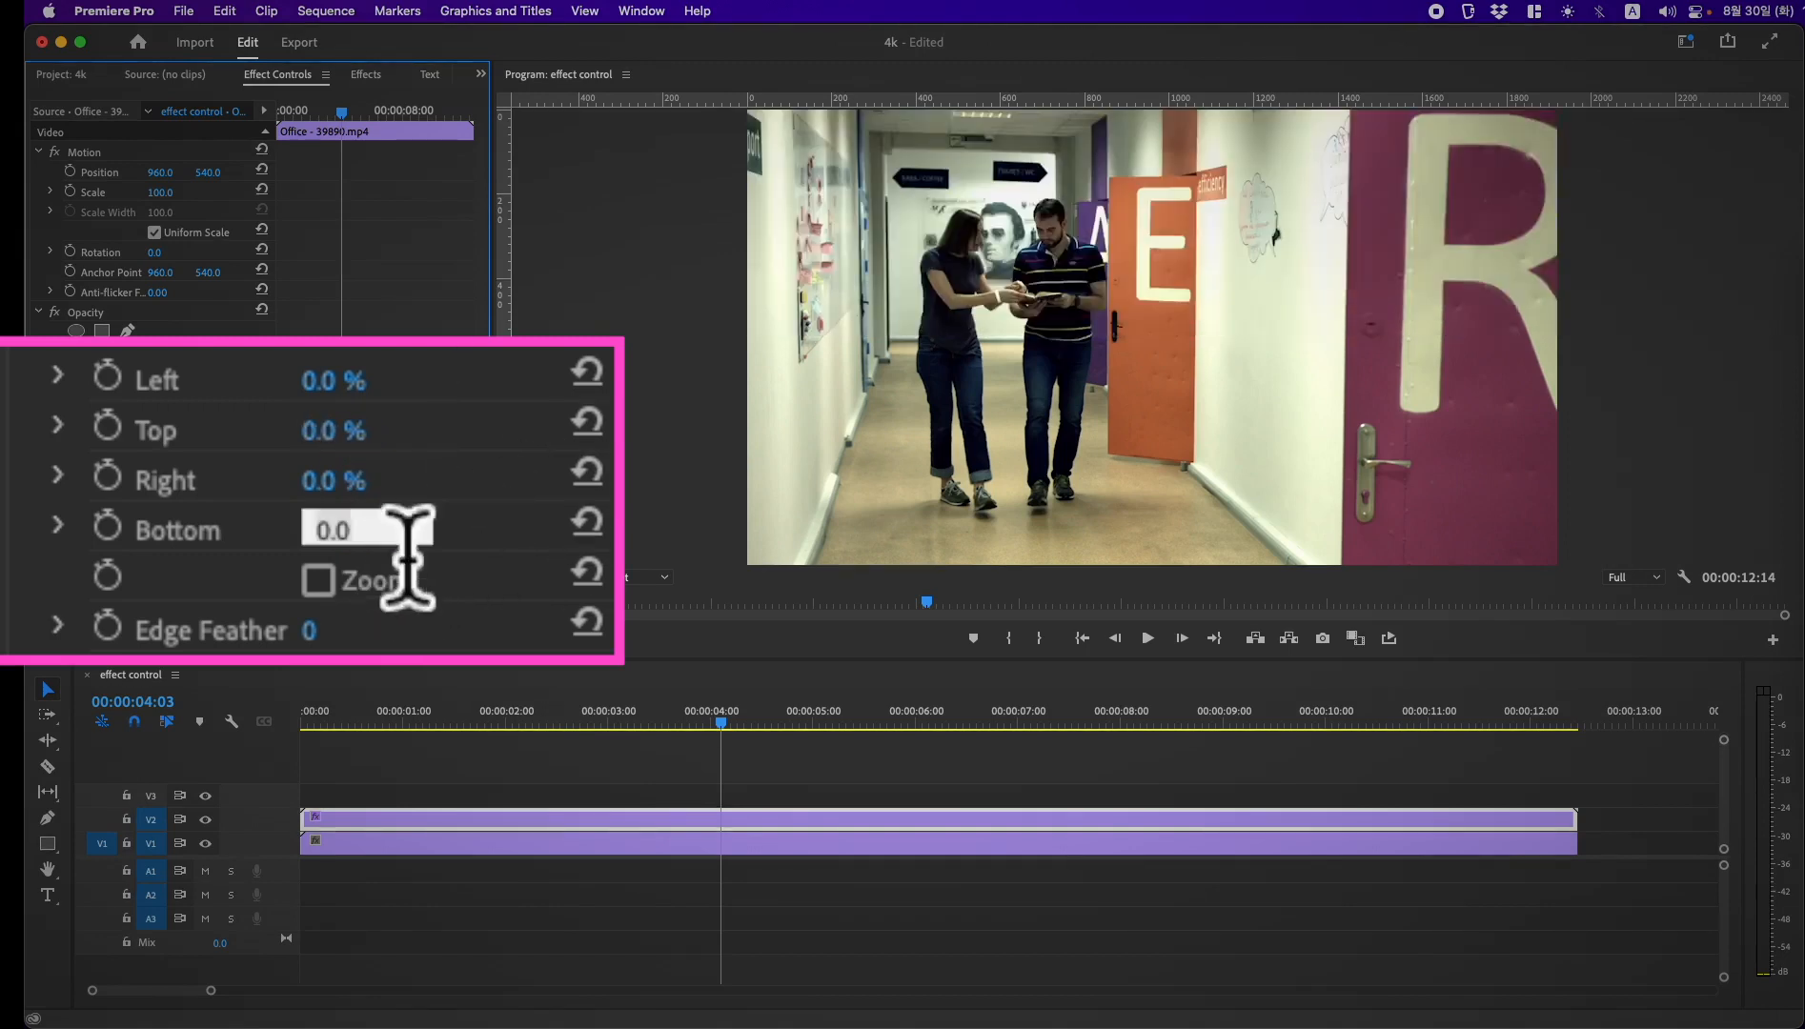
{"action": "type", "text": "50"}
{"action": "key", "text": "Return"}
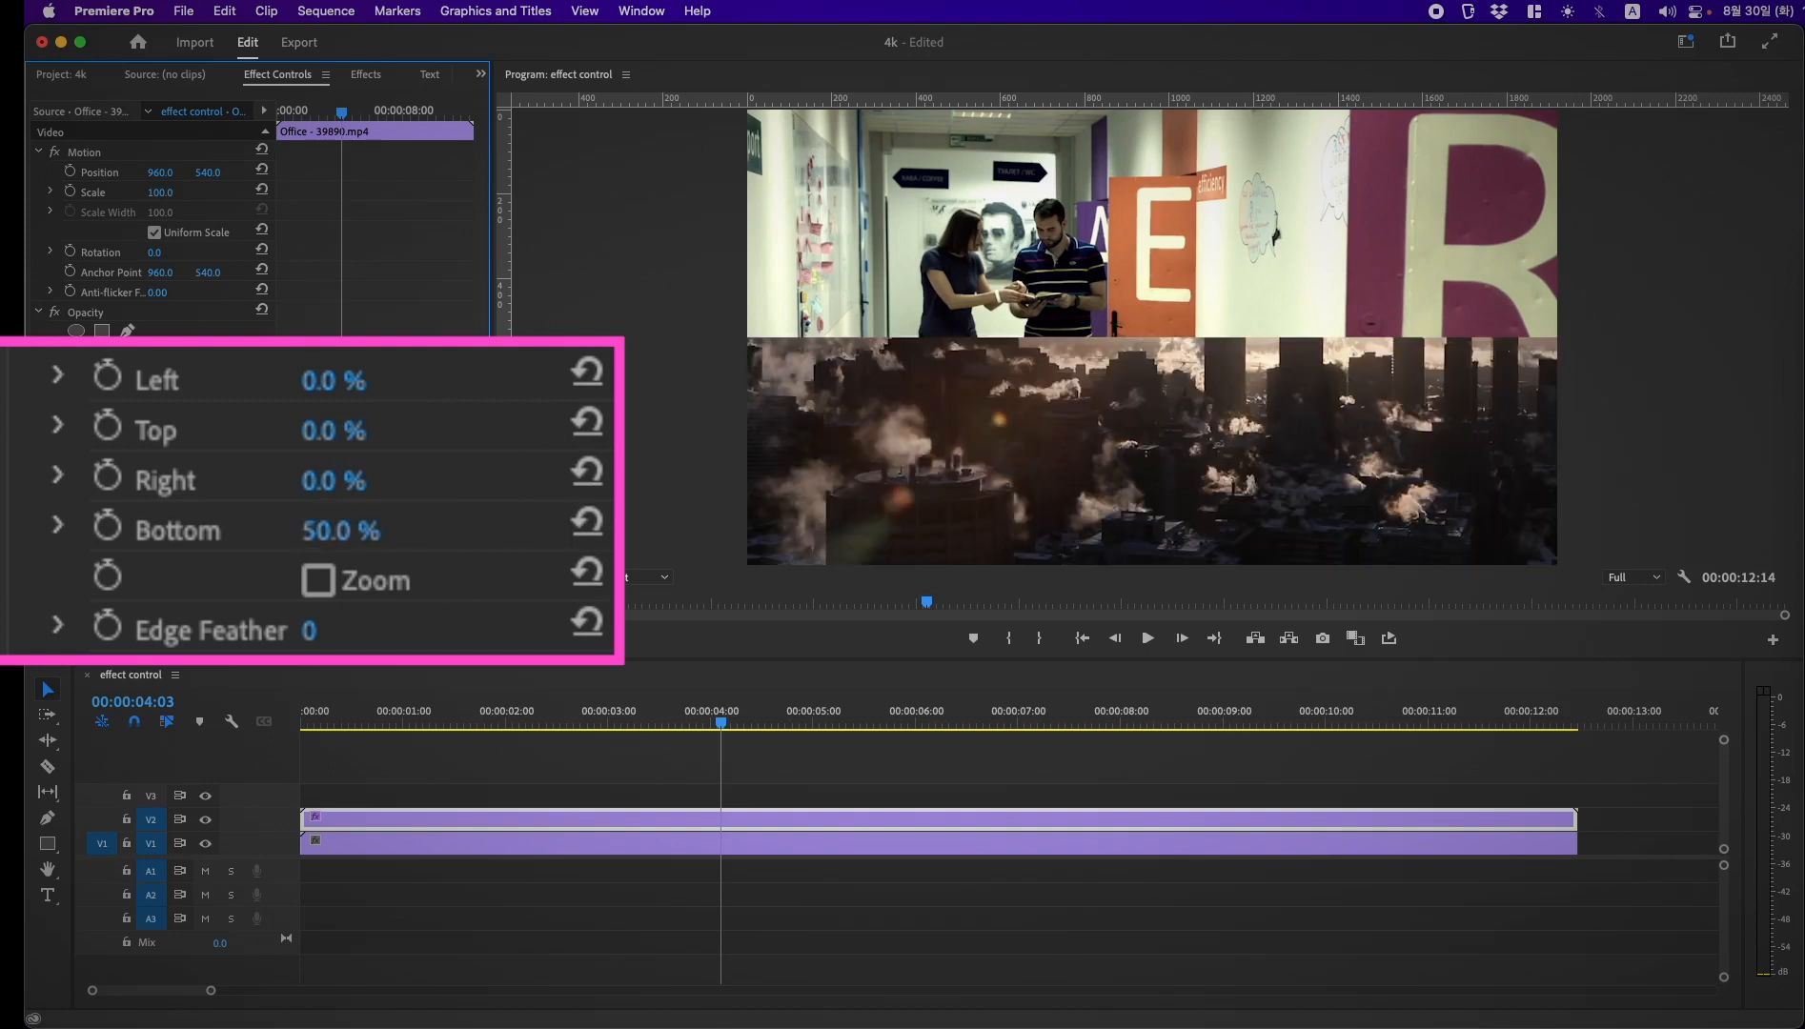
Step: Play back the top-and-bottom split screen from about 00:00:02:07
{"action": "left_click", "coordinate": [530, 710]}
{"action": "key", "text": "space"}
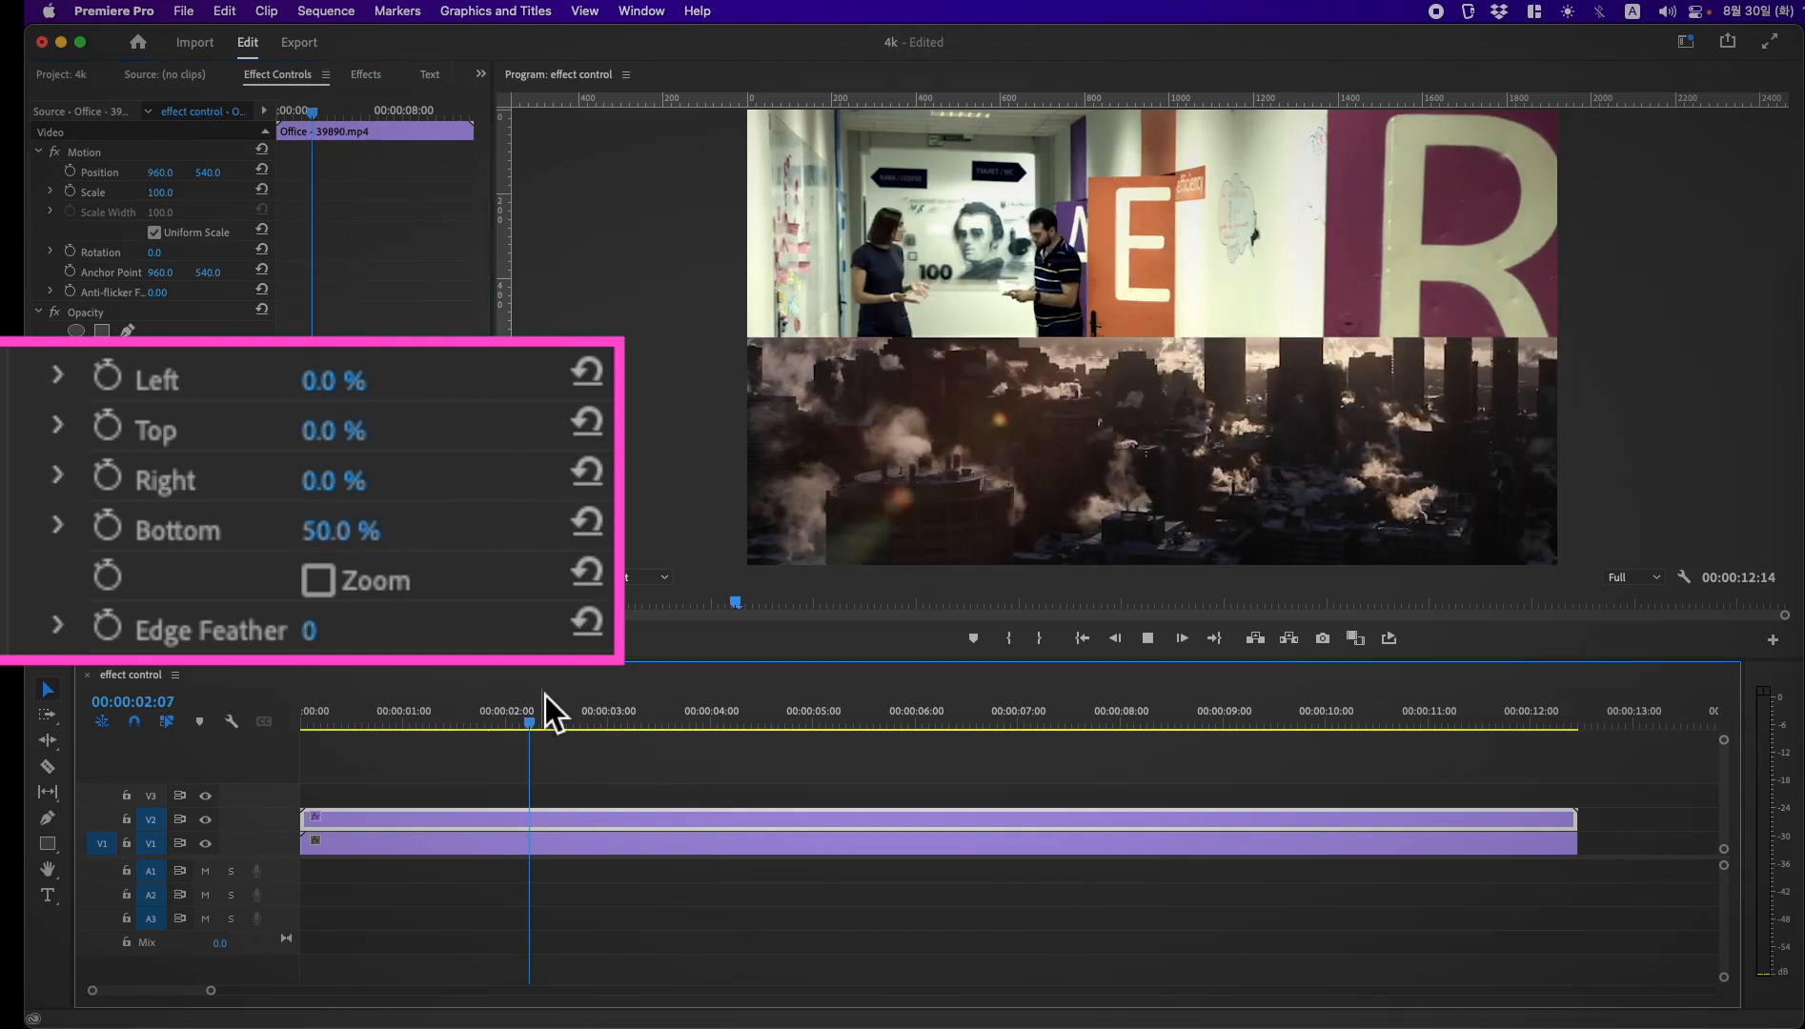
{"action": "key", "text": "space"}
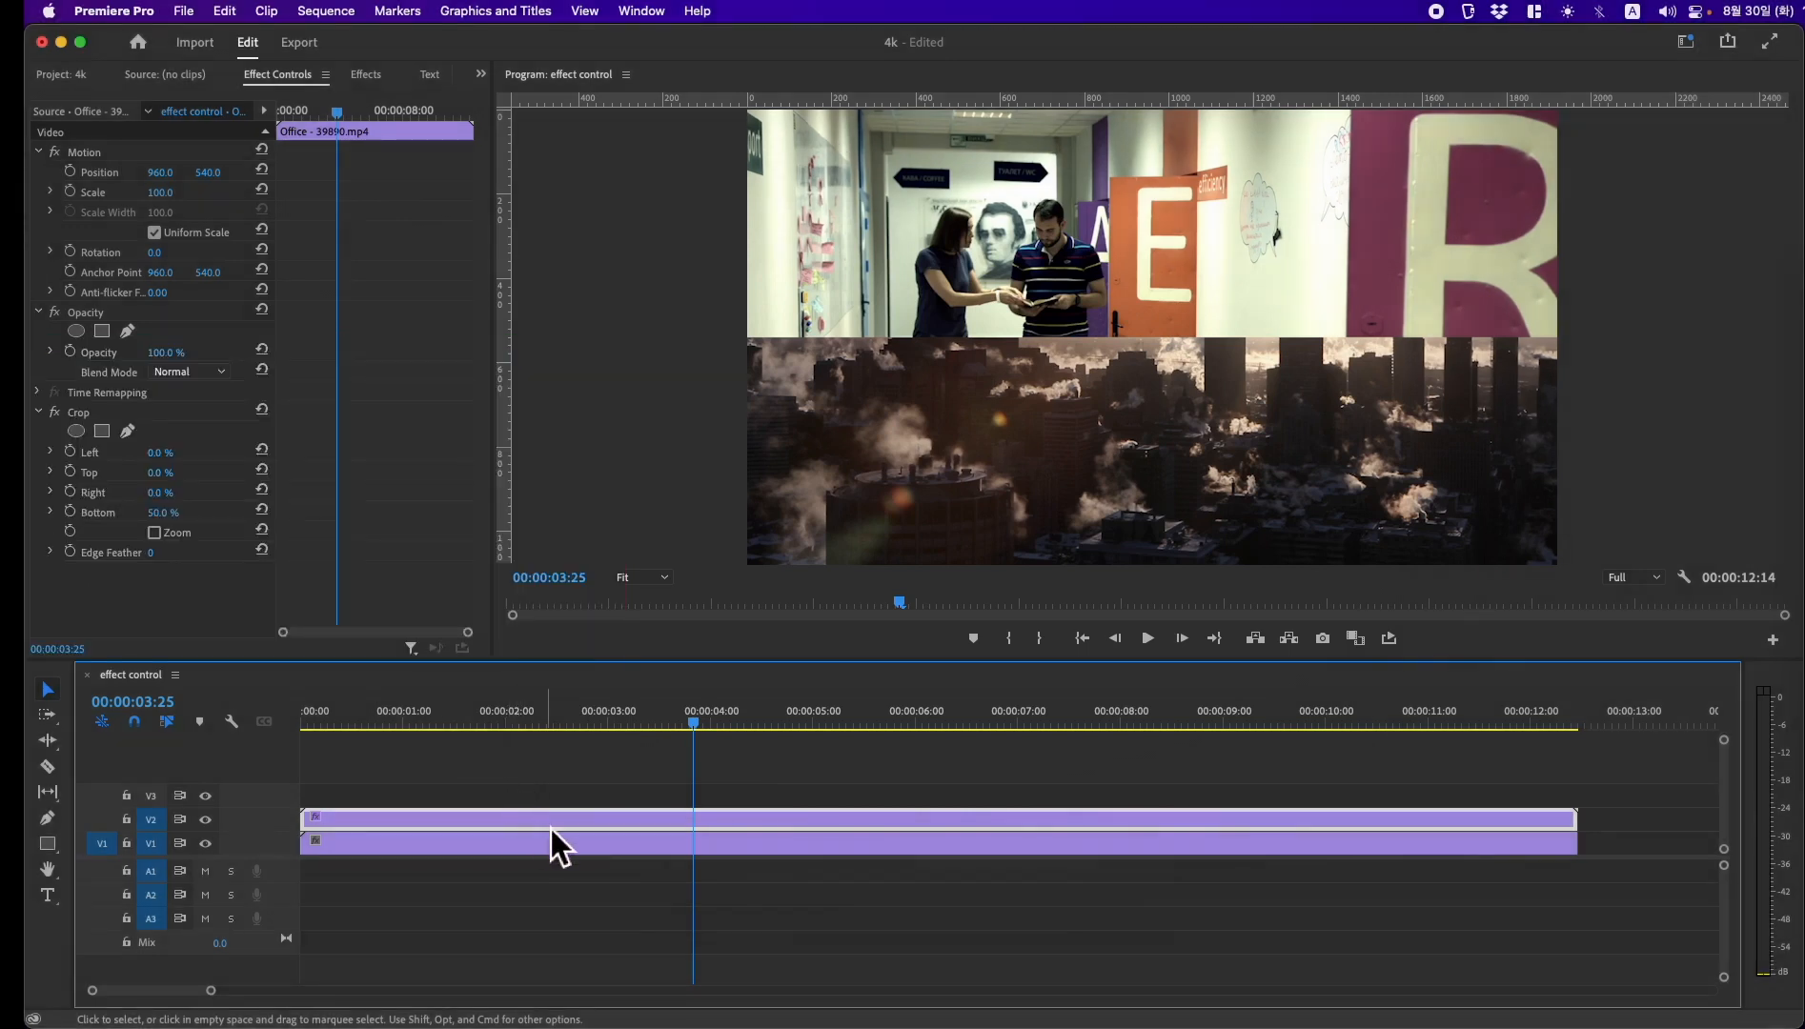
Step: Delete the office clip from track V2 and apply the Crop effect to the city clip on V1
{"action": "key", "text": "Delete"}
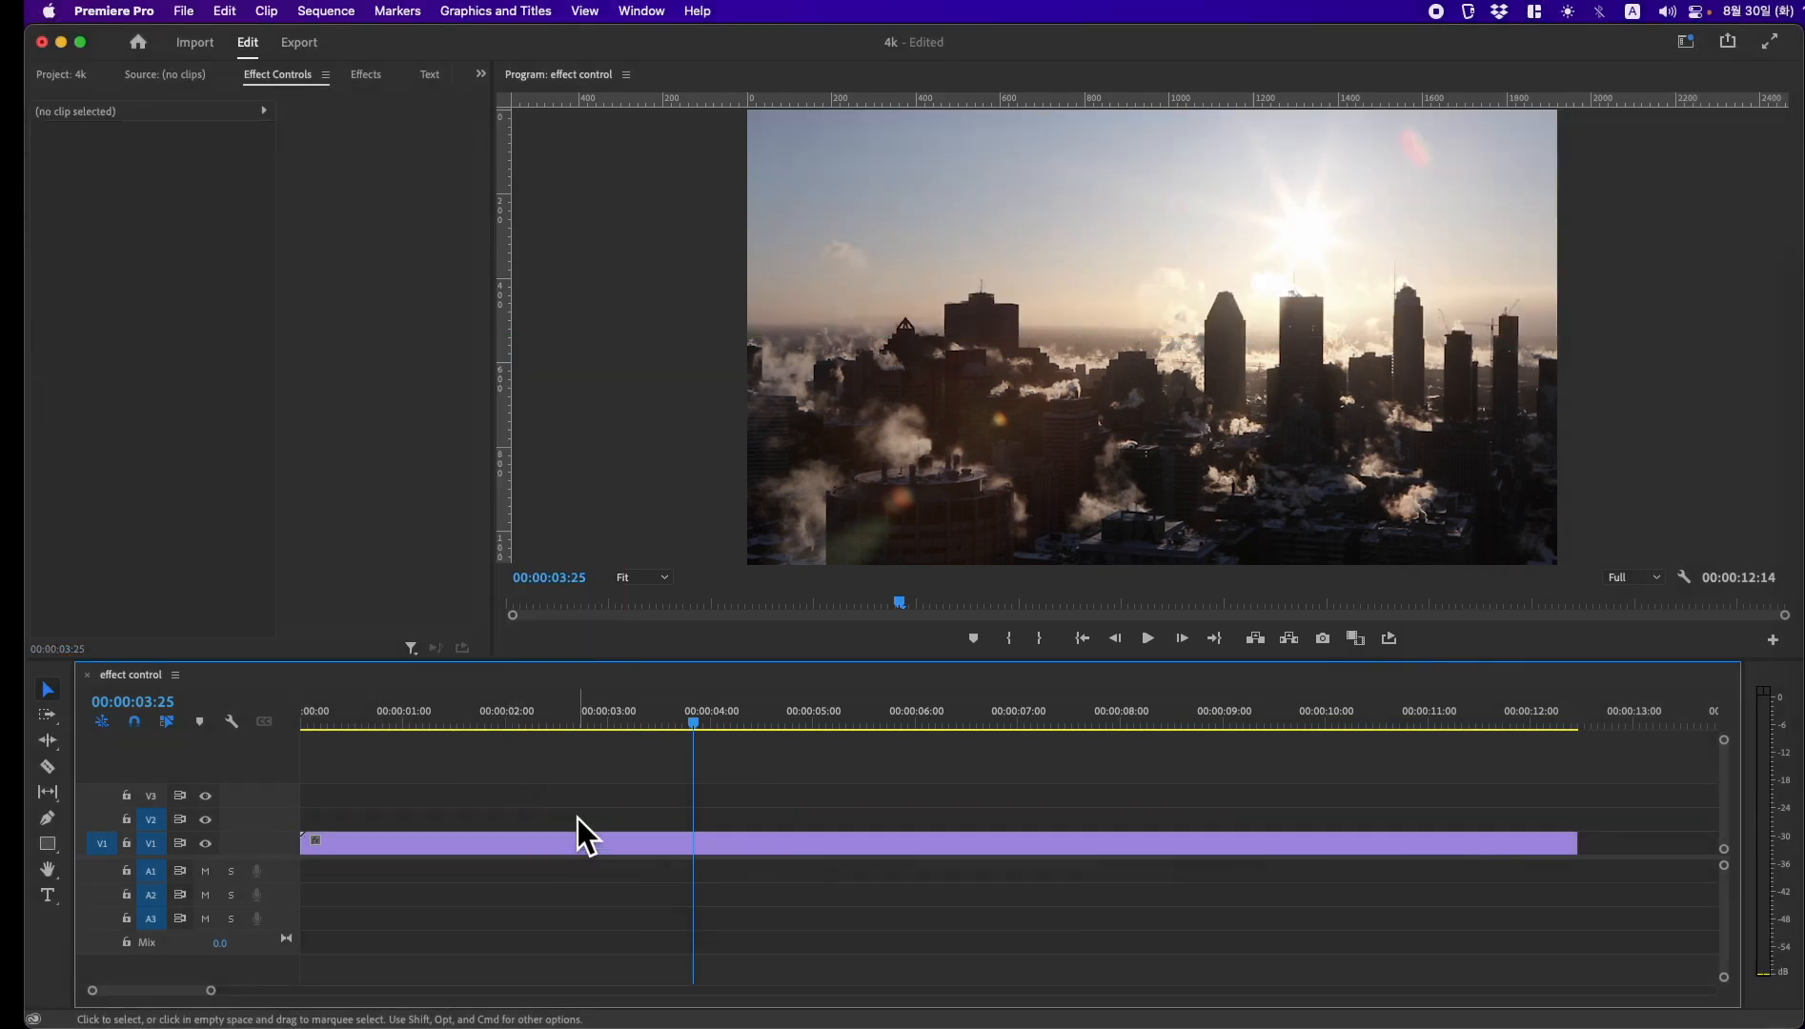
{"action": "left_click", "coordinate": [590, 840]}
{"action": "left_click_drag", "start_coordinate": [701, 725], "coordinate": [636, 726]}
{"action": "left_click", "coordinate": [366, 75]}
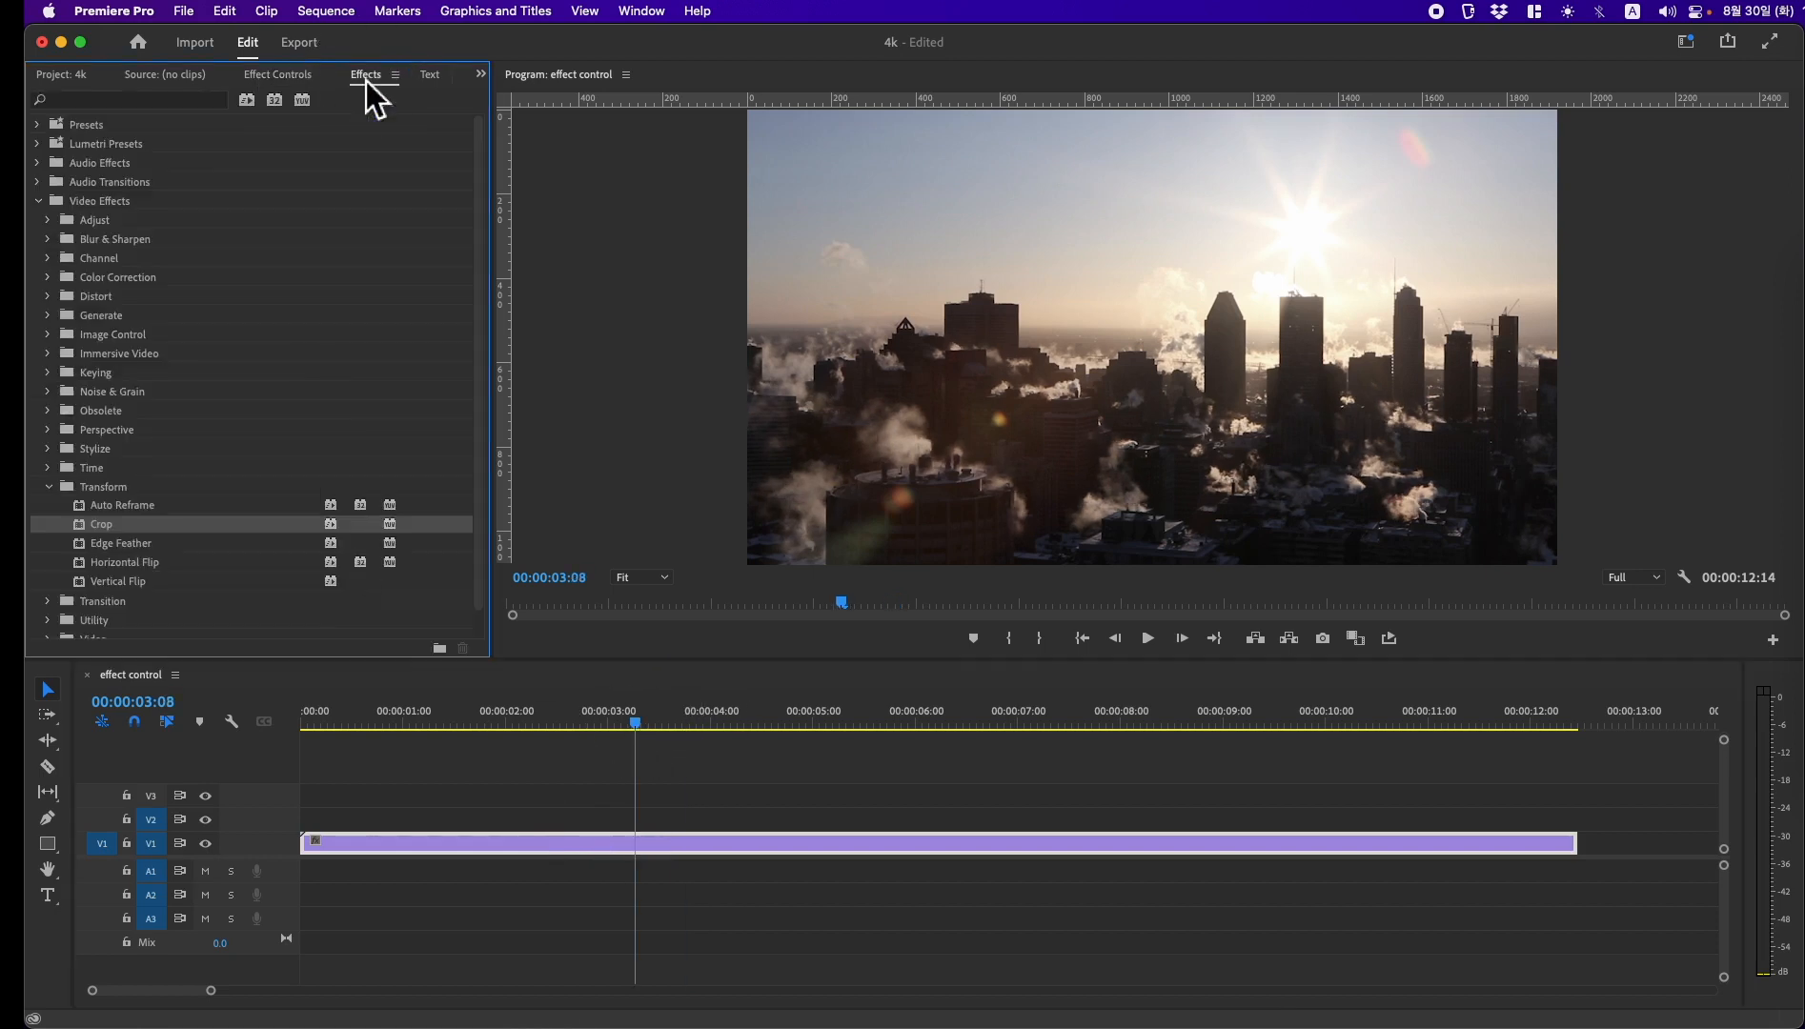
{"action": "left_click_drag", "start_coordinate": [83, 533], "coordinate": [502, 869]}
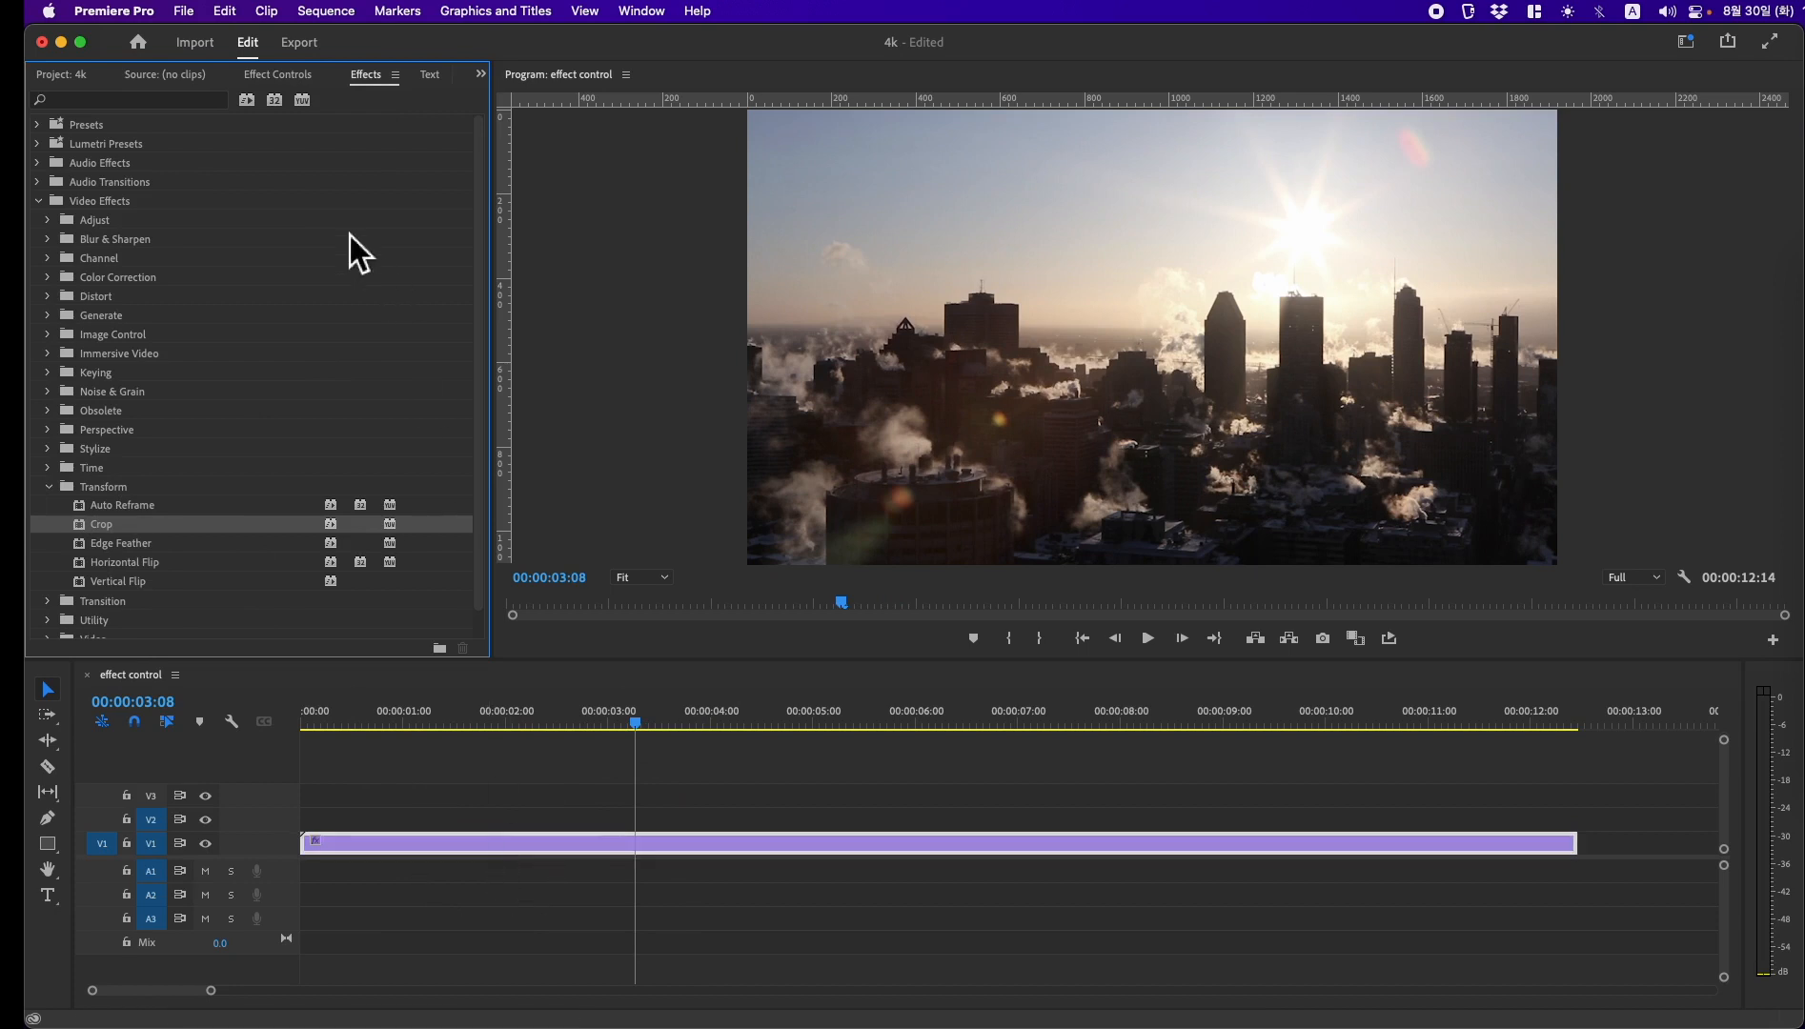
Step: Try cropping the city clip with a Left value of 51%, and reset that value
{"action": "left_click", "coordinate": [274, 75]}
{"action": "left_click_drag", "start_coordinate": [177, 463], "coordinate": [235, 462]}
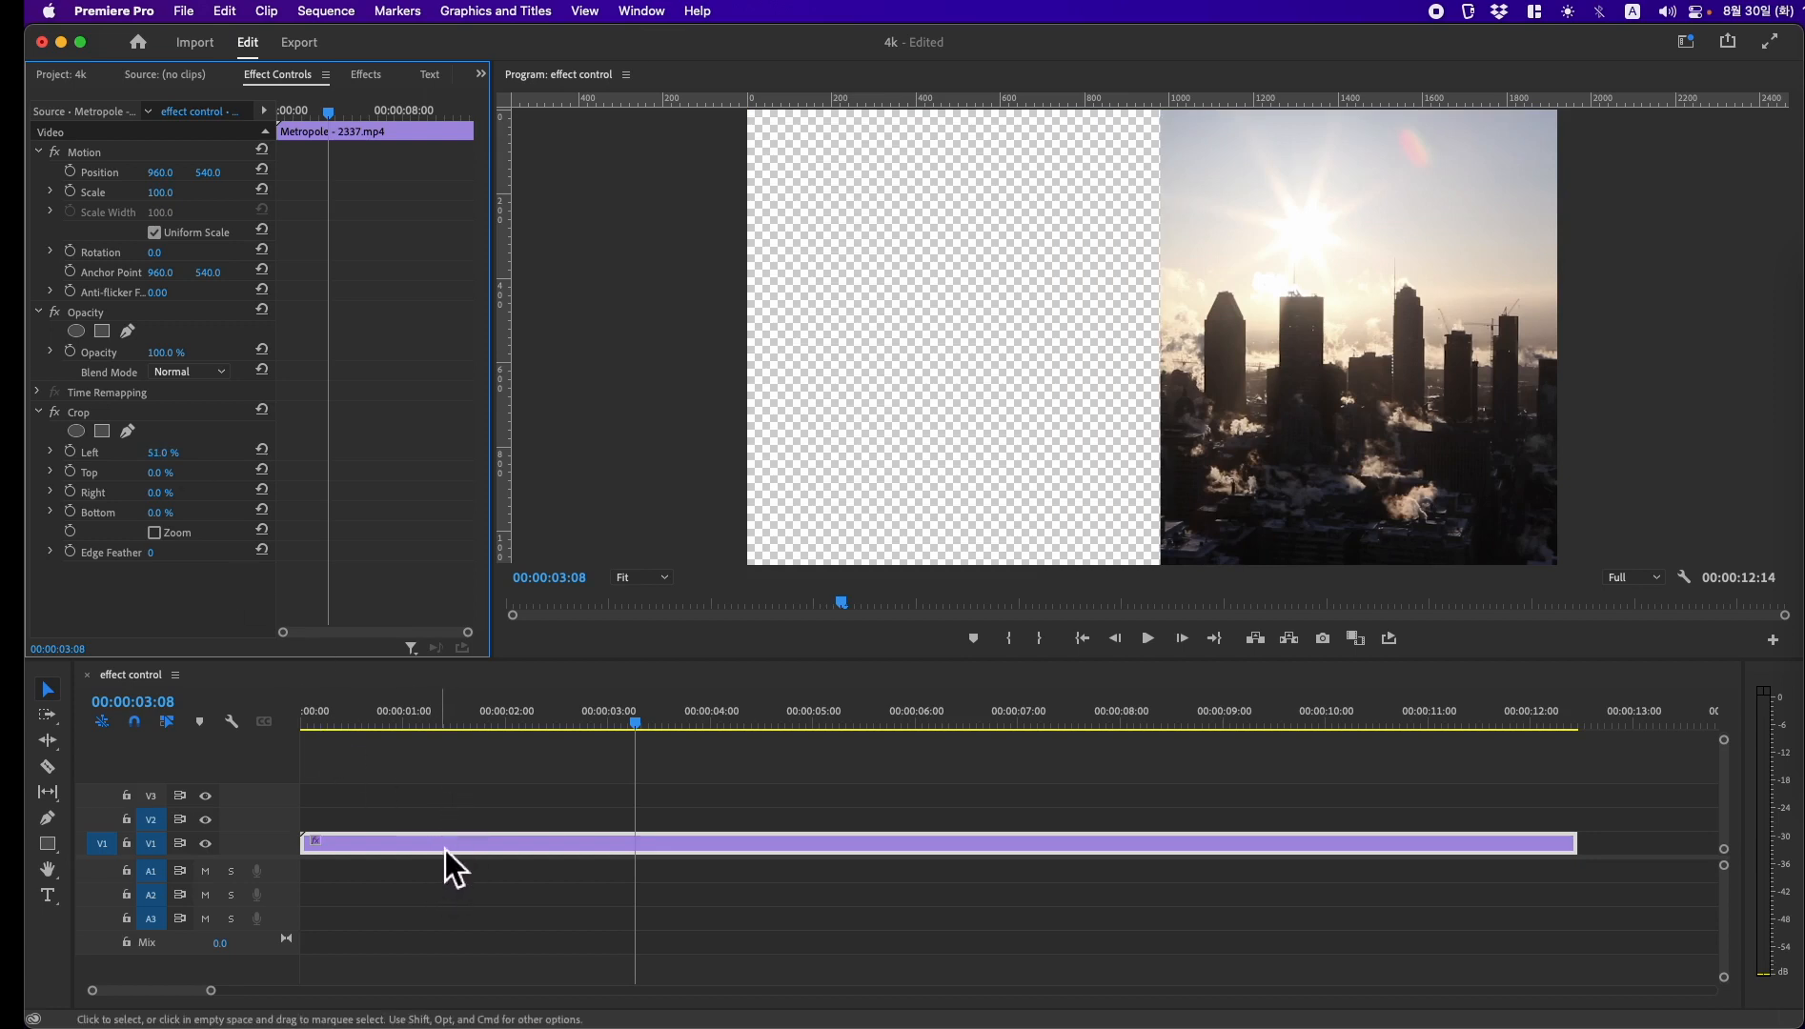
{"action": "left_click", "coordinate": [261, 449]}
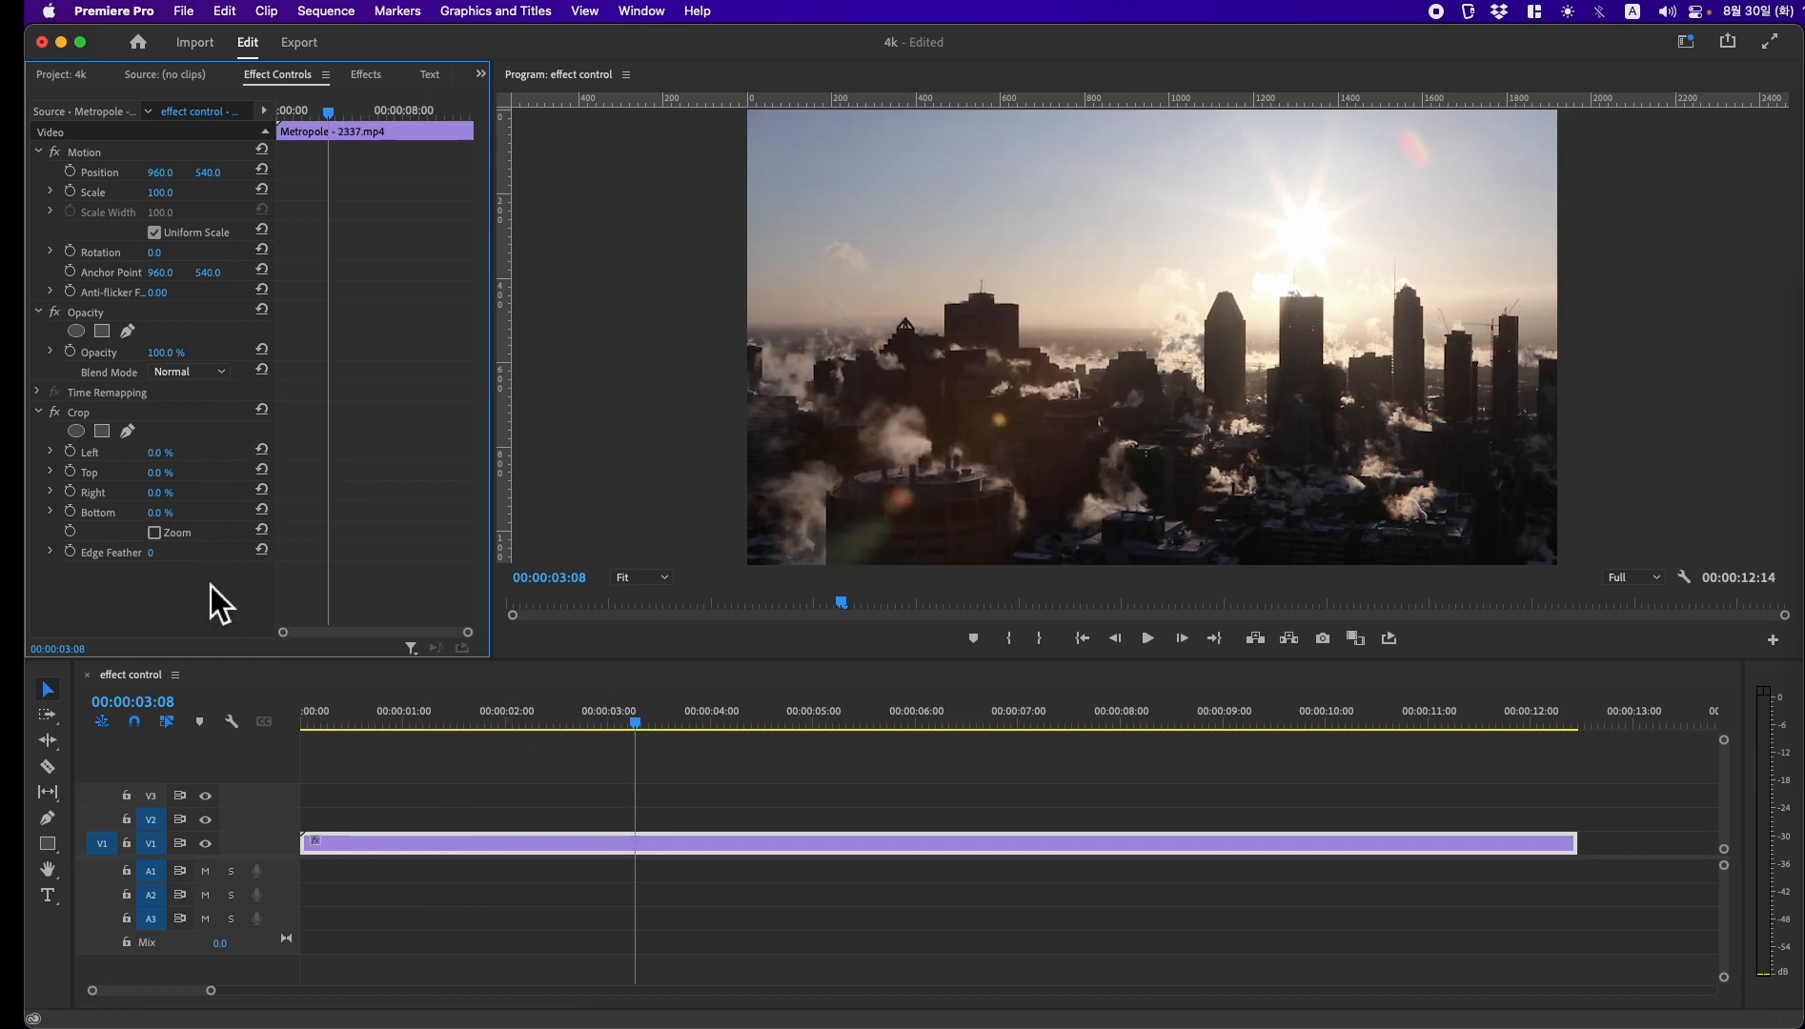
Step: Try Crop's Zoom option with the frame's upper-left corner pulled in to Left 28.4% and Top 45.8%, undo it and reset the effect
{"action": "left_click", "coordinate": [329, 631]}
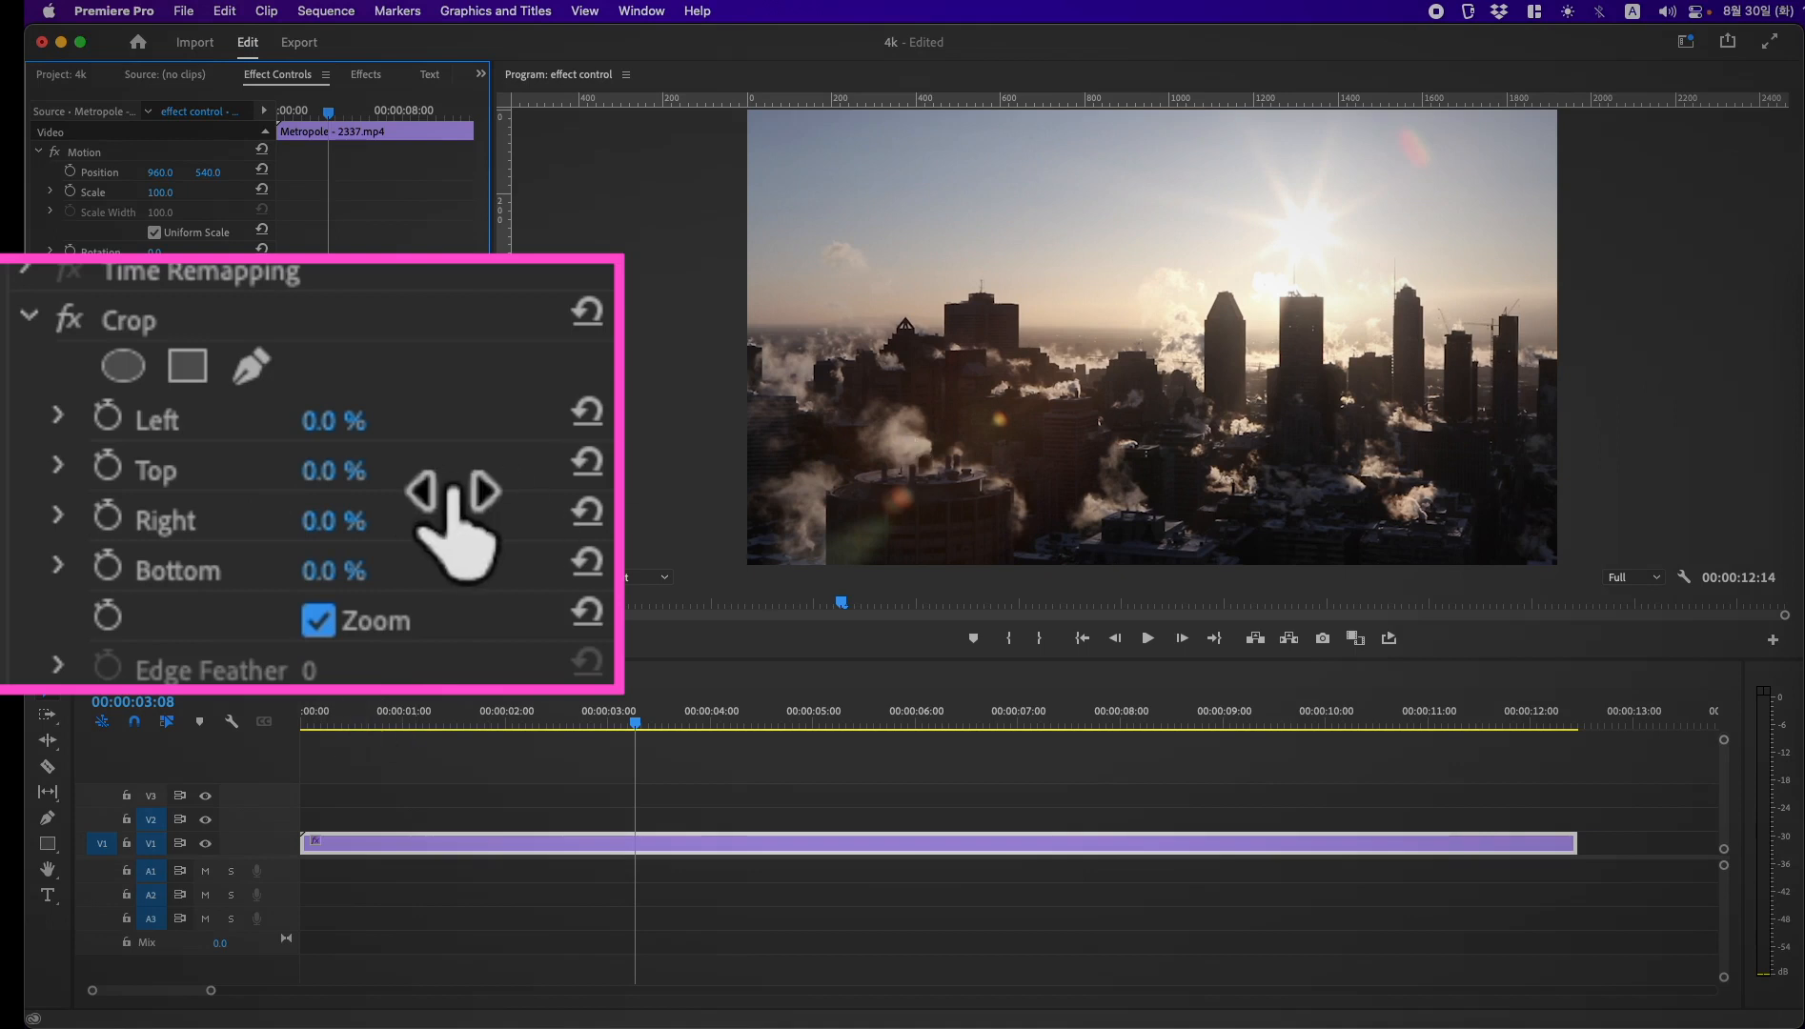
{"action": "left_click", "coordinate": [143, 324]}
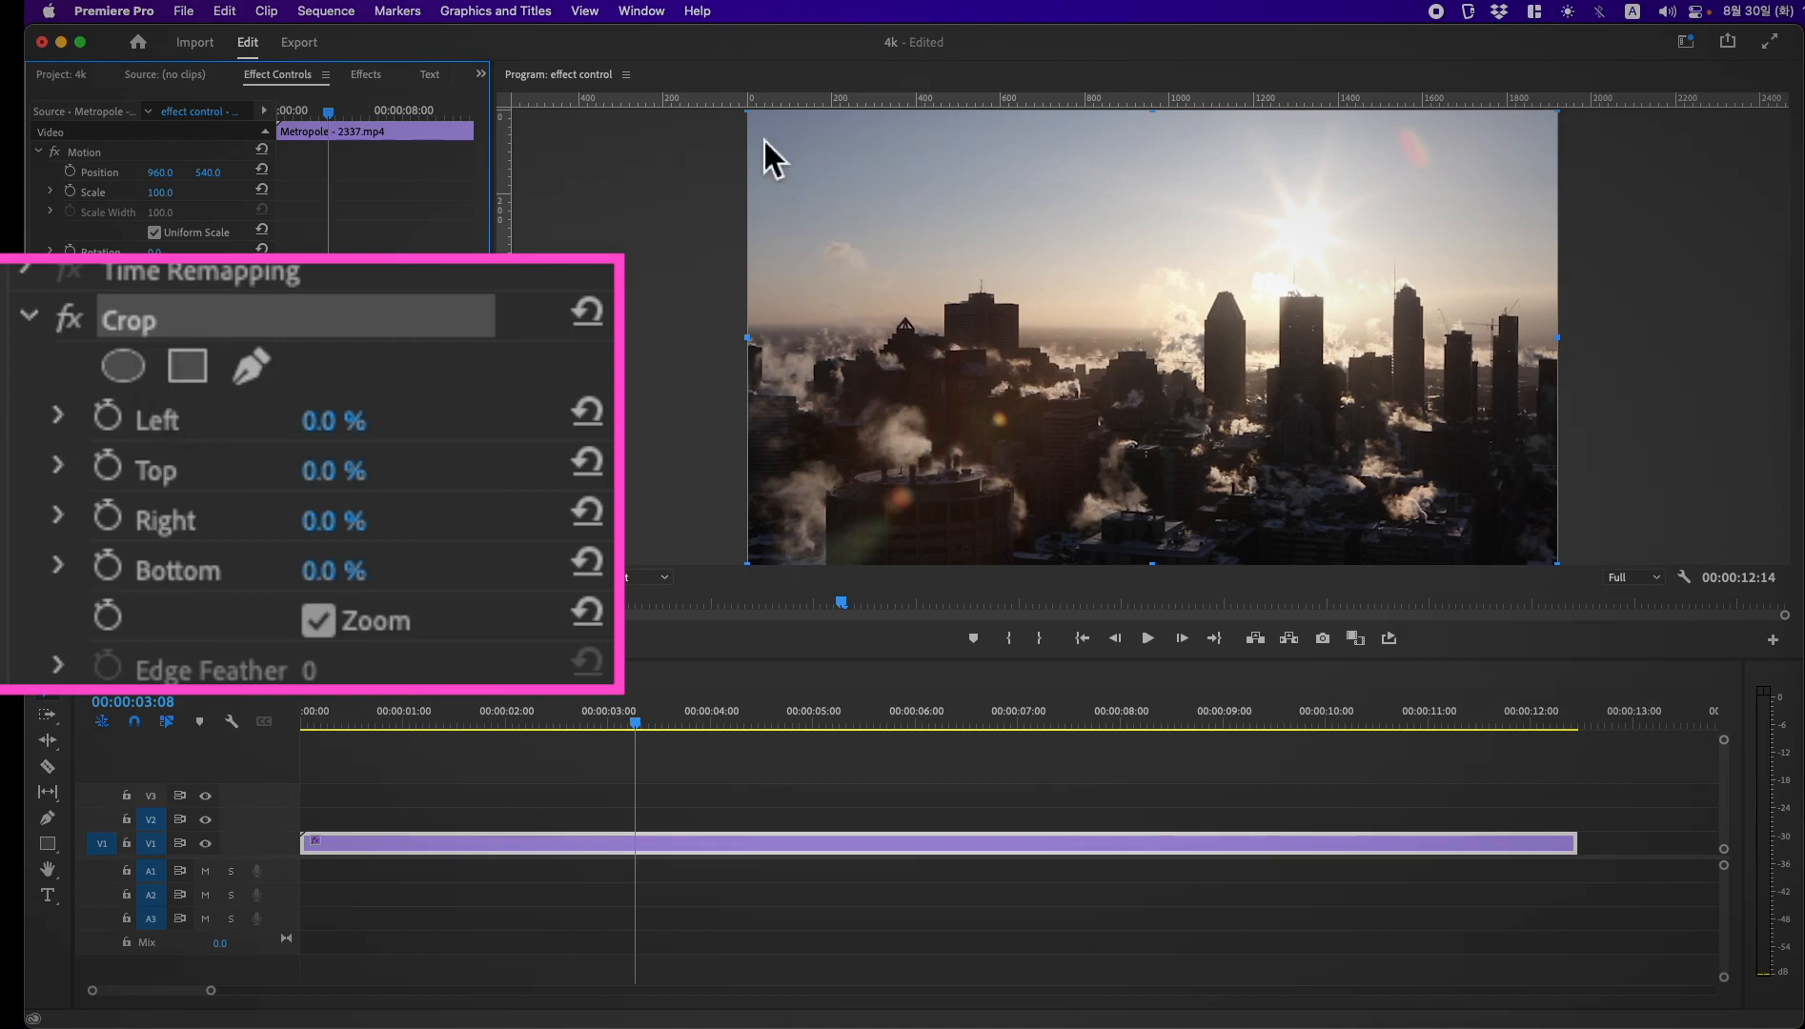
{"action": "left_click_drag", "start_coordinate": [762, 127], "coordinate": [993, 333]}
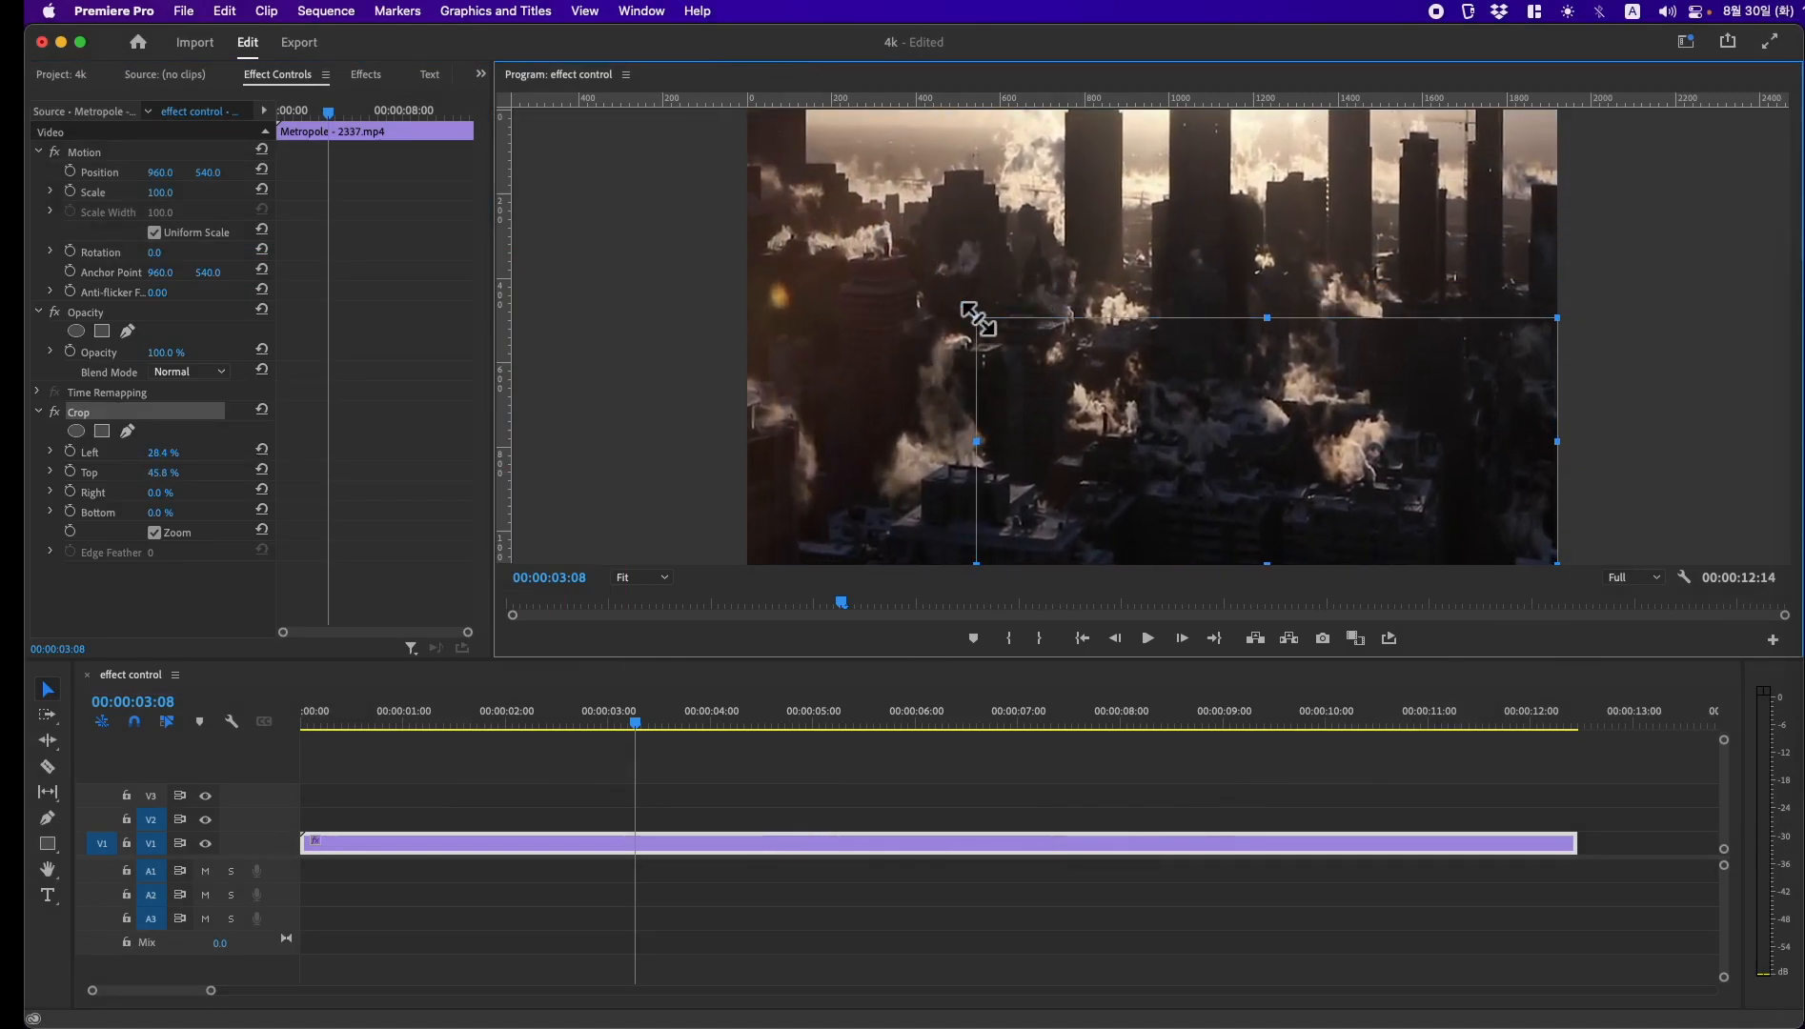
{"action": "key", "text": "super+z"}
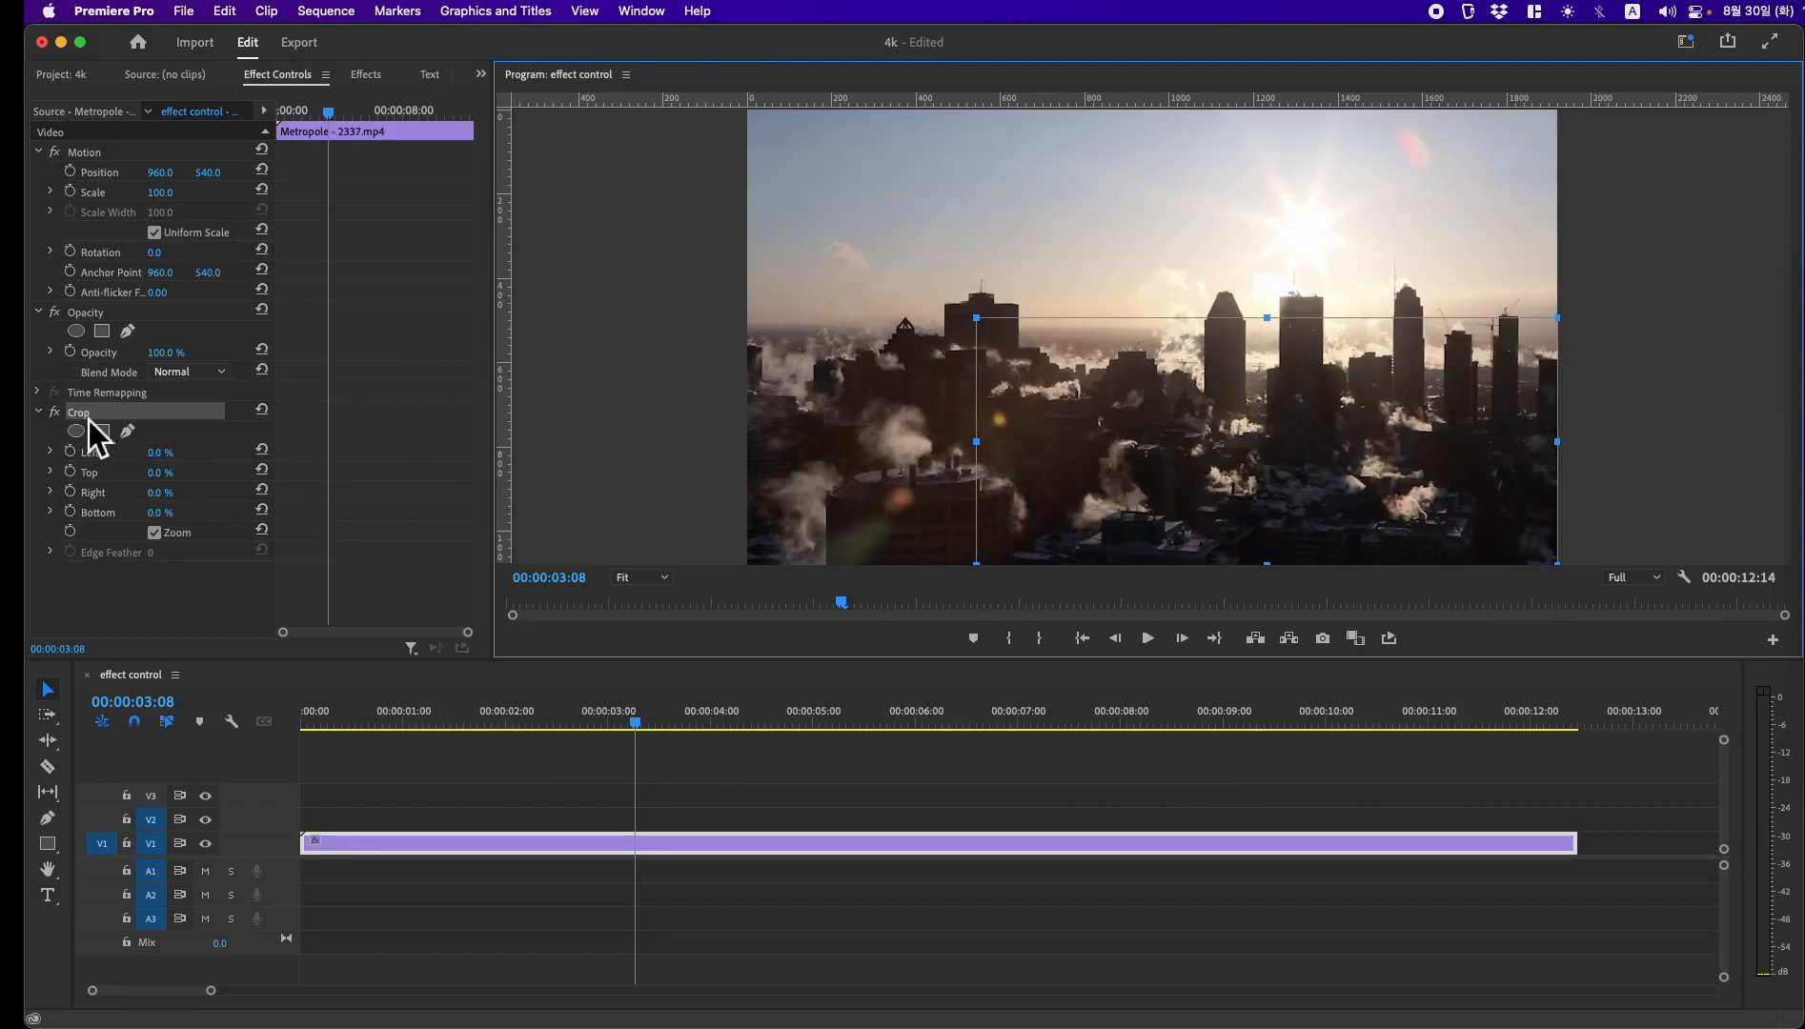
{"action": "left_click", "coordinate": [266, 413]}
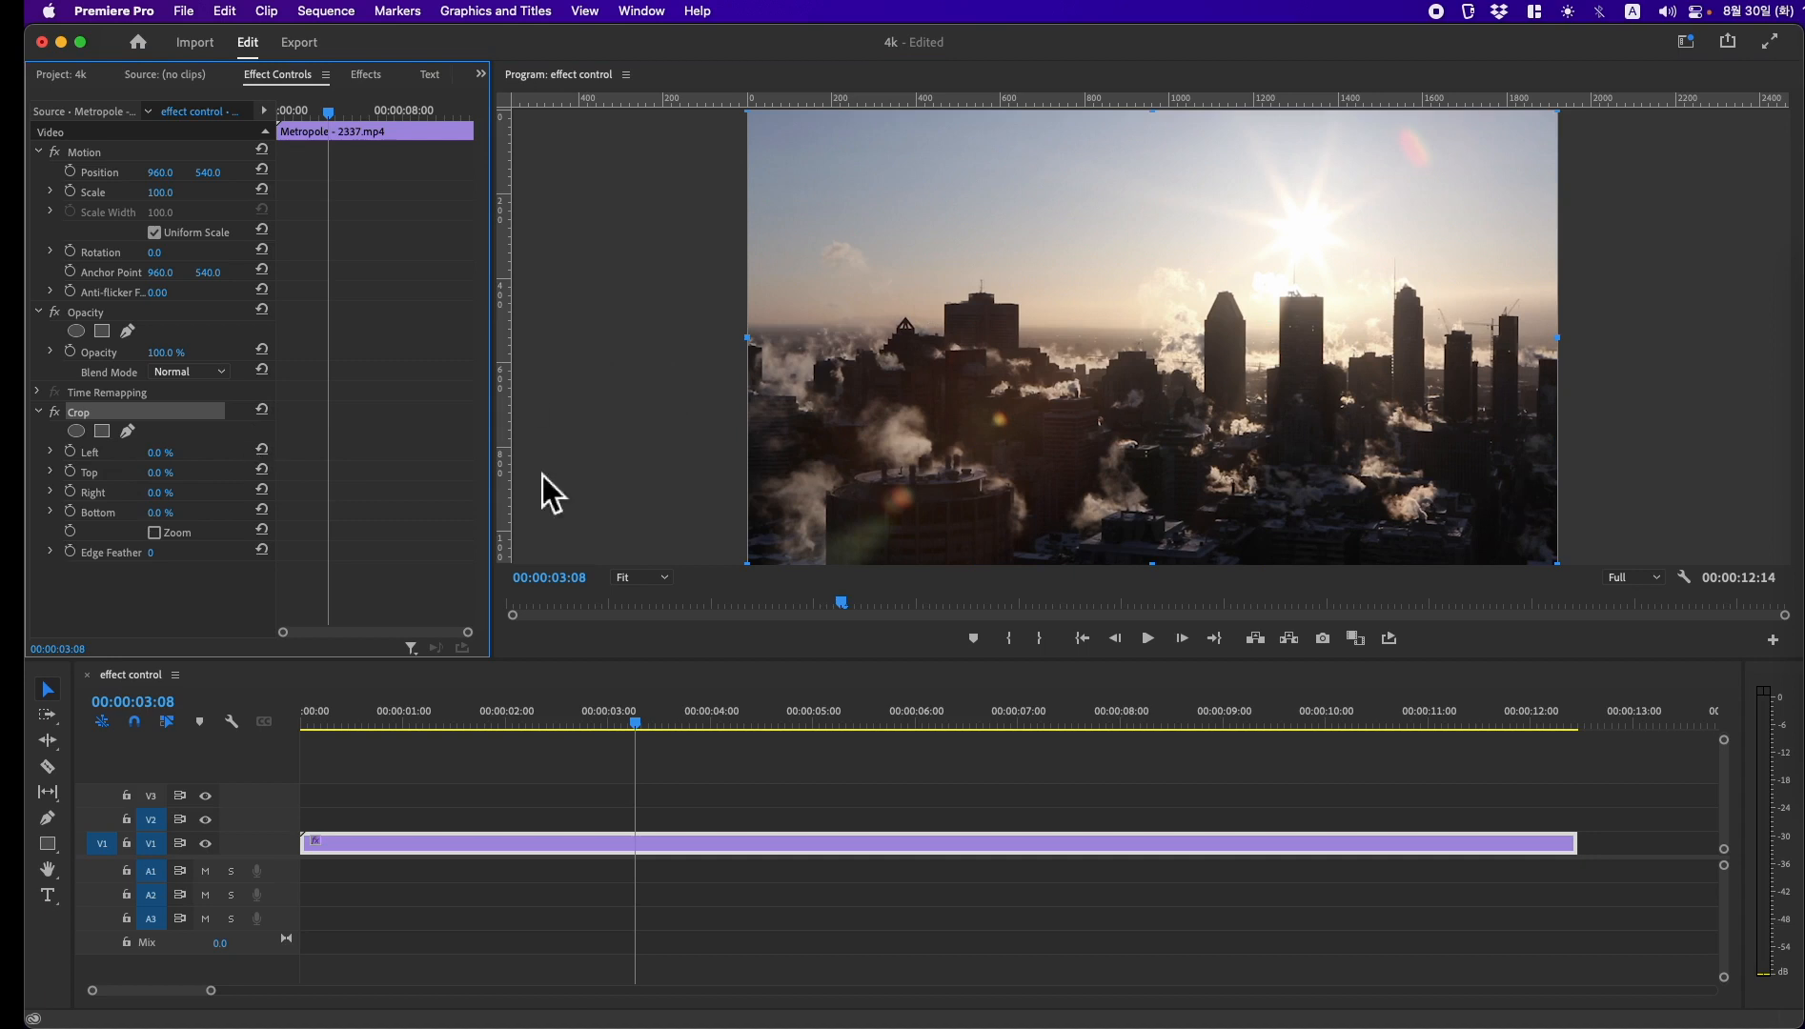
Step: Start keyframing Crop's Left, Top, Right and Bottom at 00:00:02:23 with 0% values, and turn on Zoom
{"action": "left_click_drag", "start_coordinate": [631, 722], "coordinate": [584, 722]}
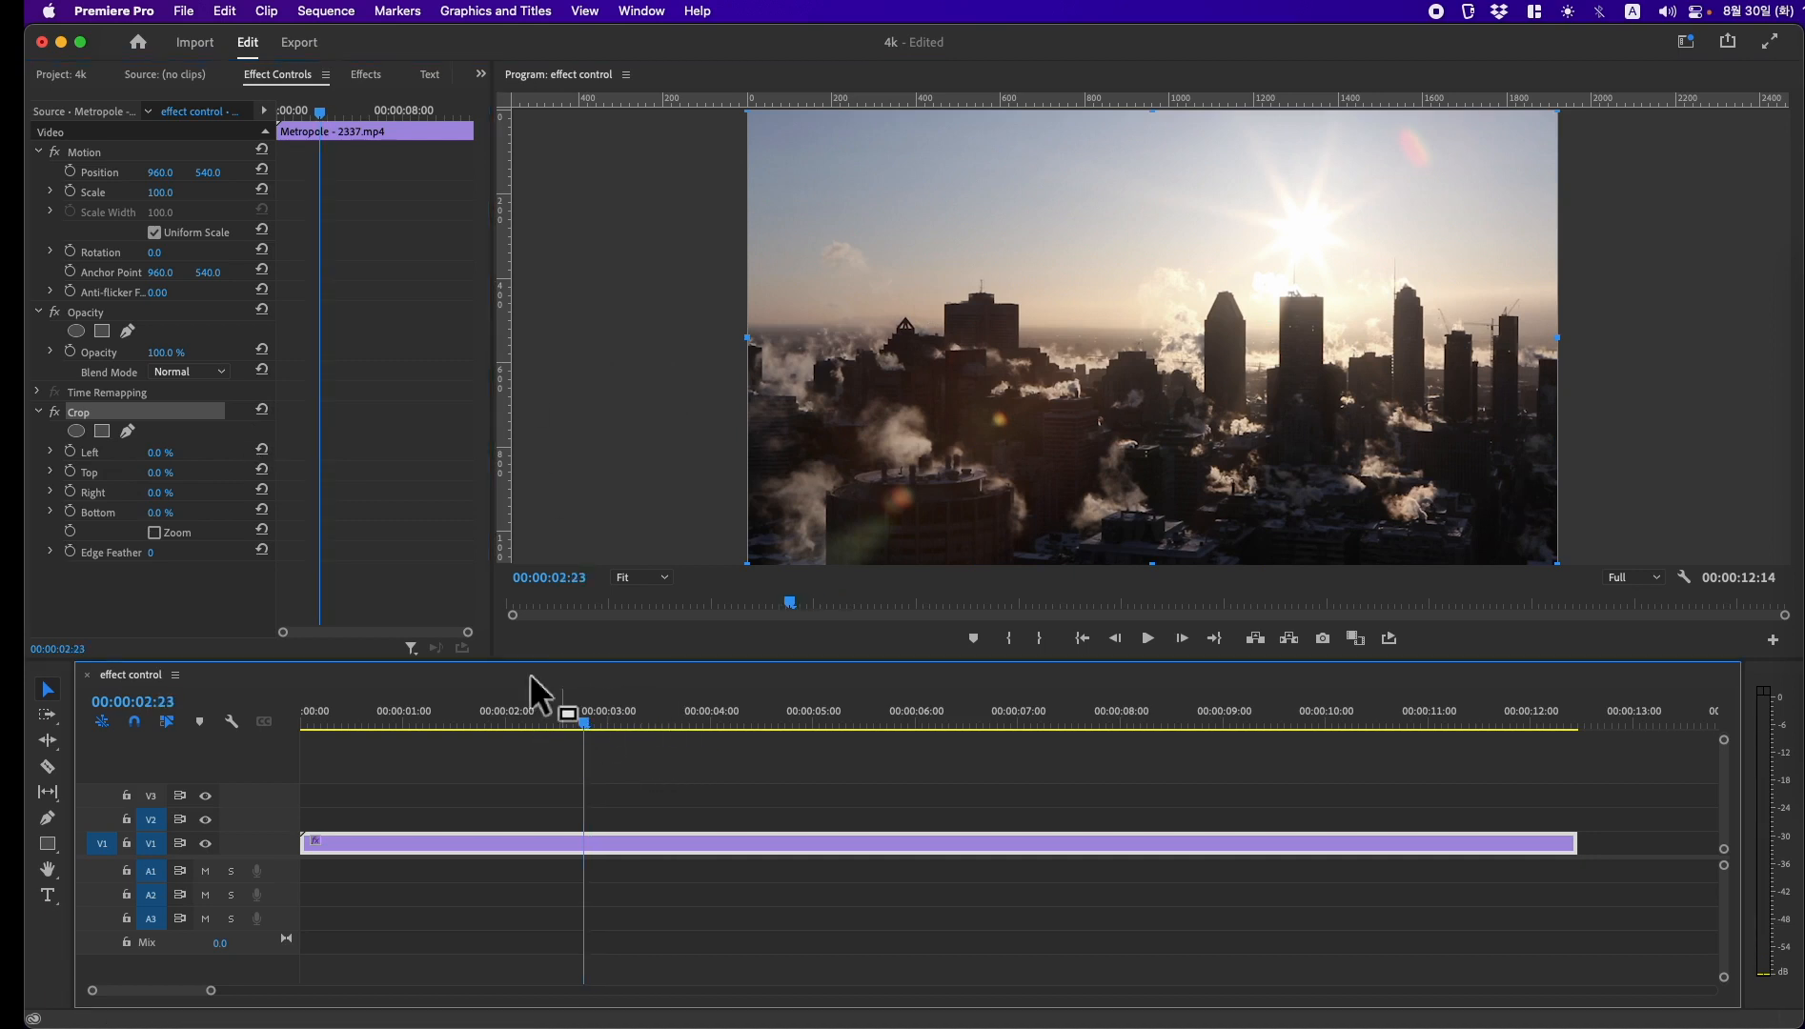
{"action": "left_click", "coordinate": [108, 416]}
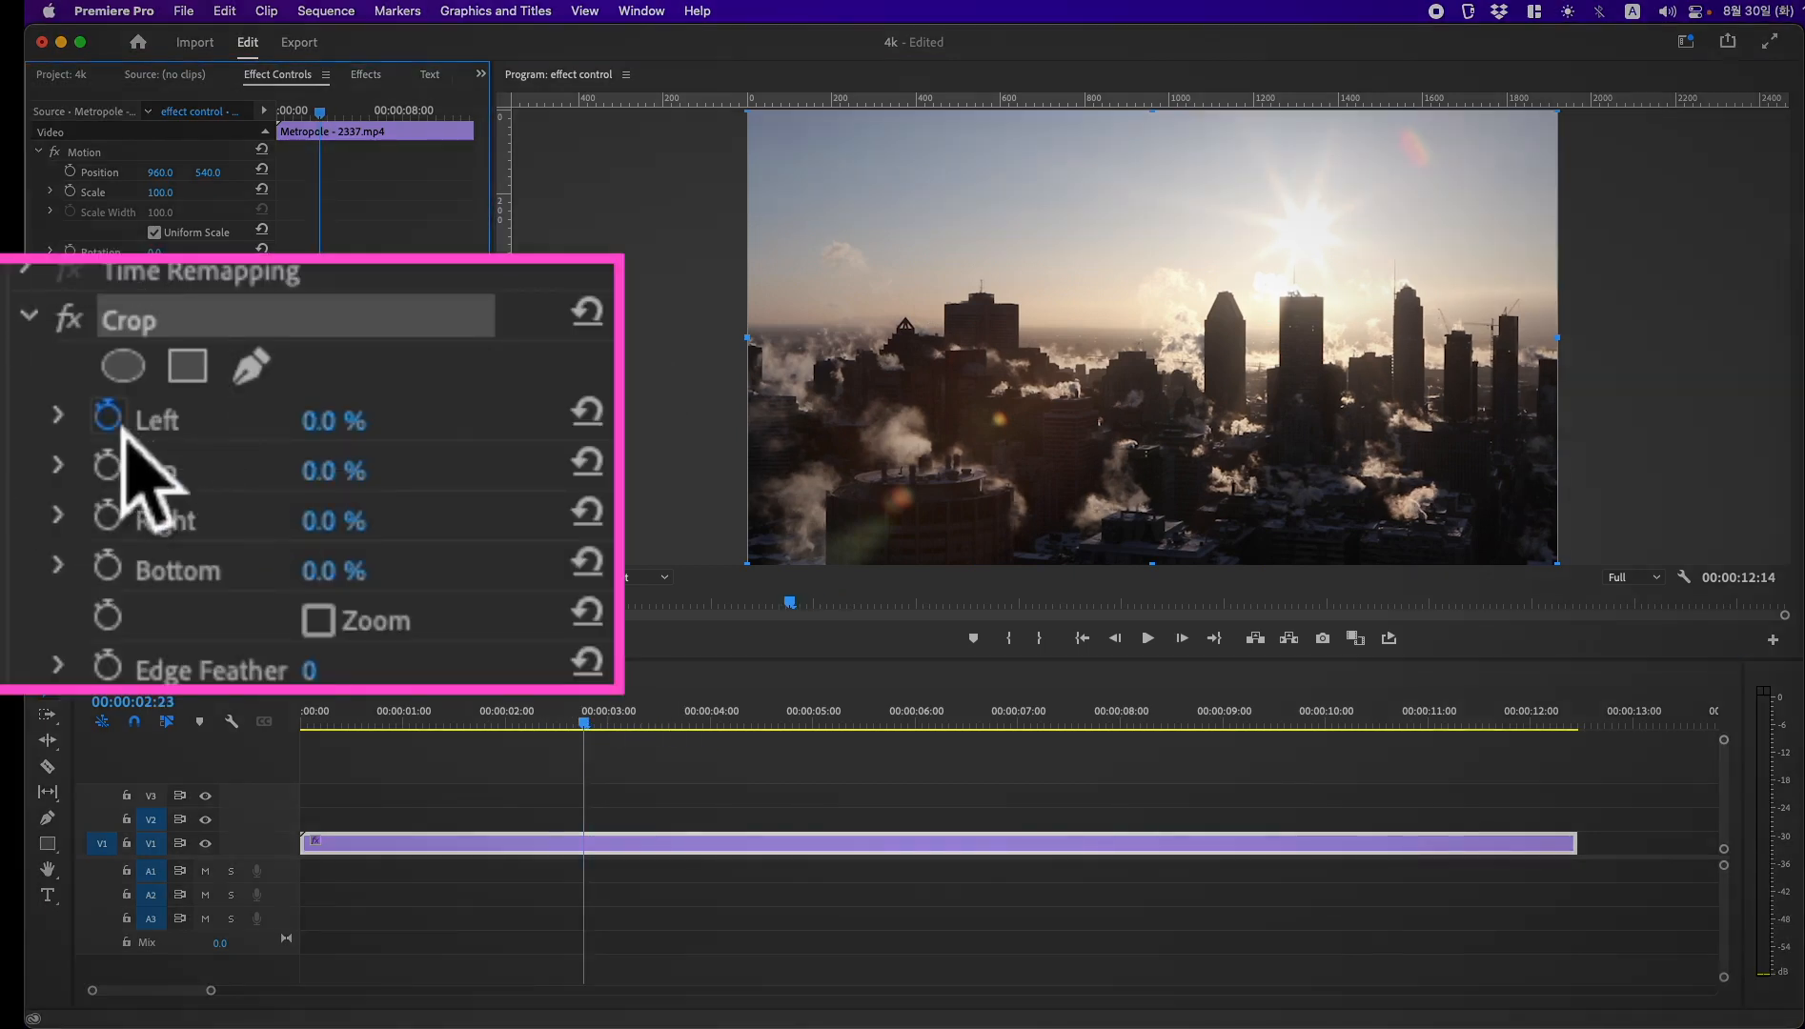
{"action": "left_click", "coordinate": [108, 466]}
{"action": "left_click", "coordinate": [107, 516]}
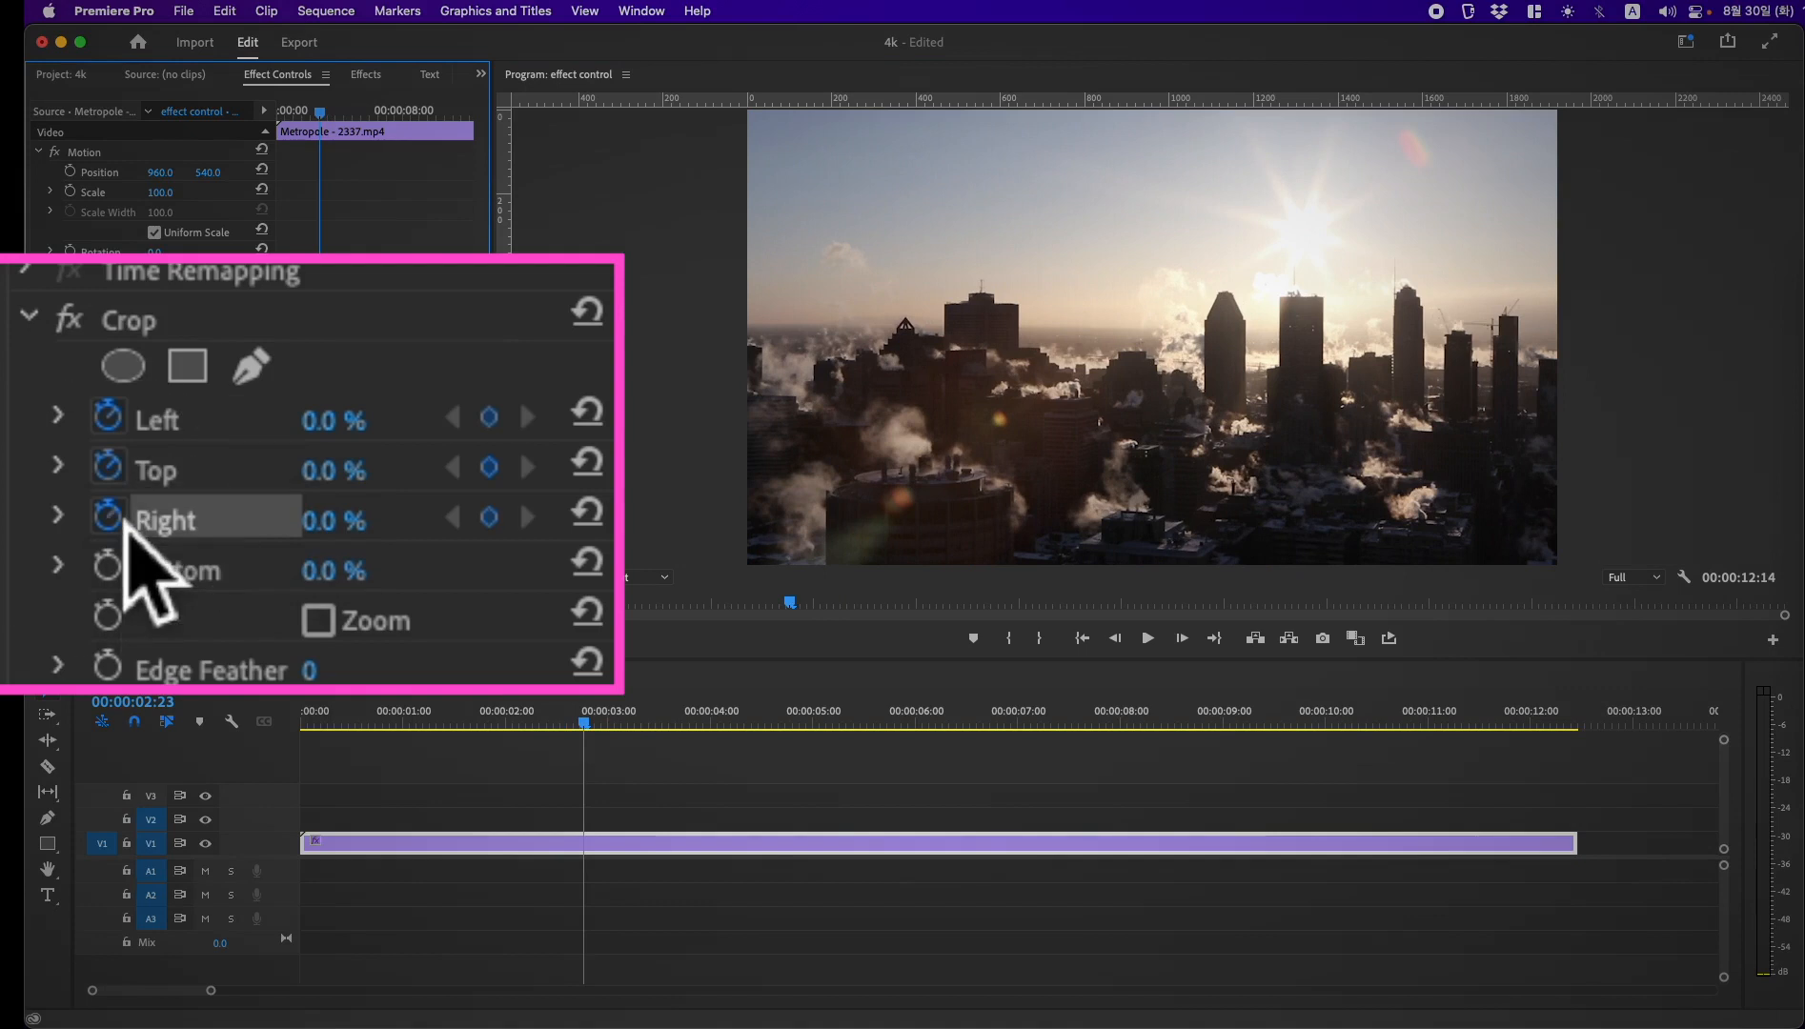
{"action": "left_click", "coordinate": [108, 566]}
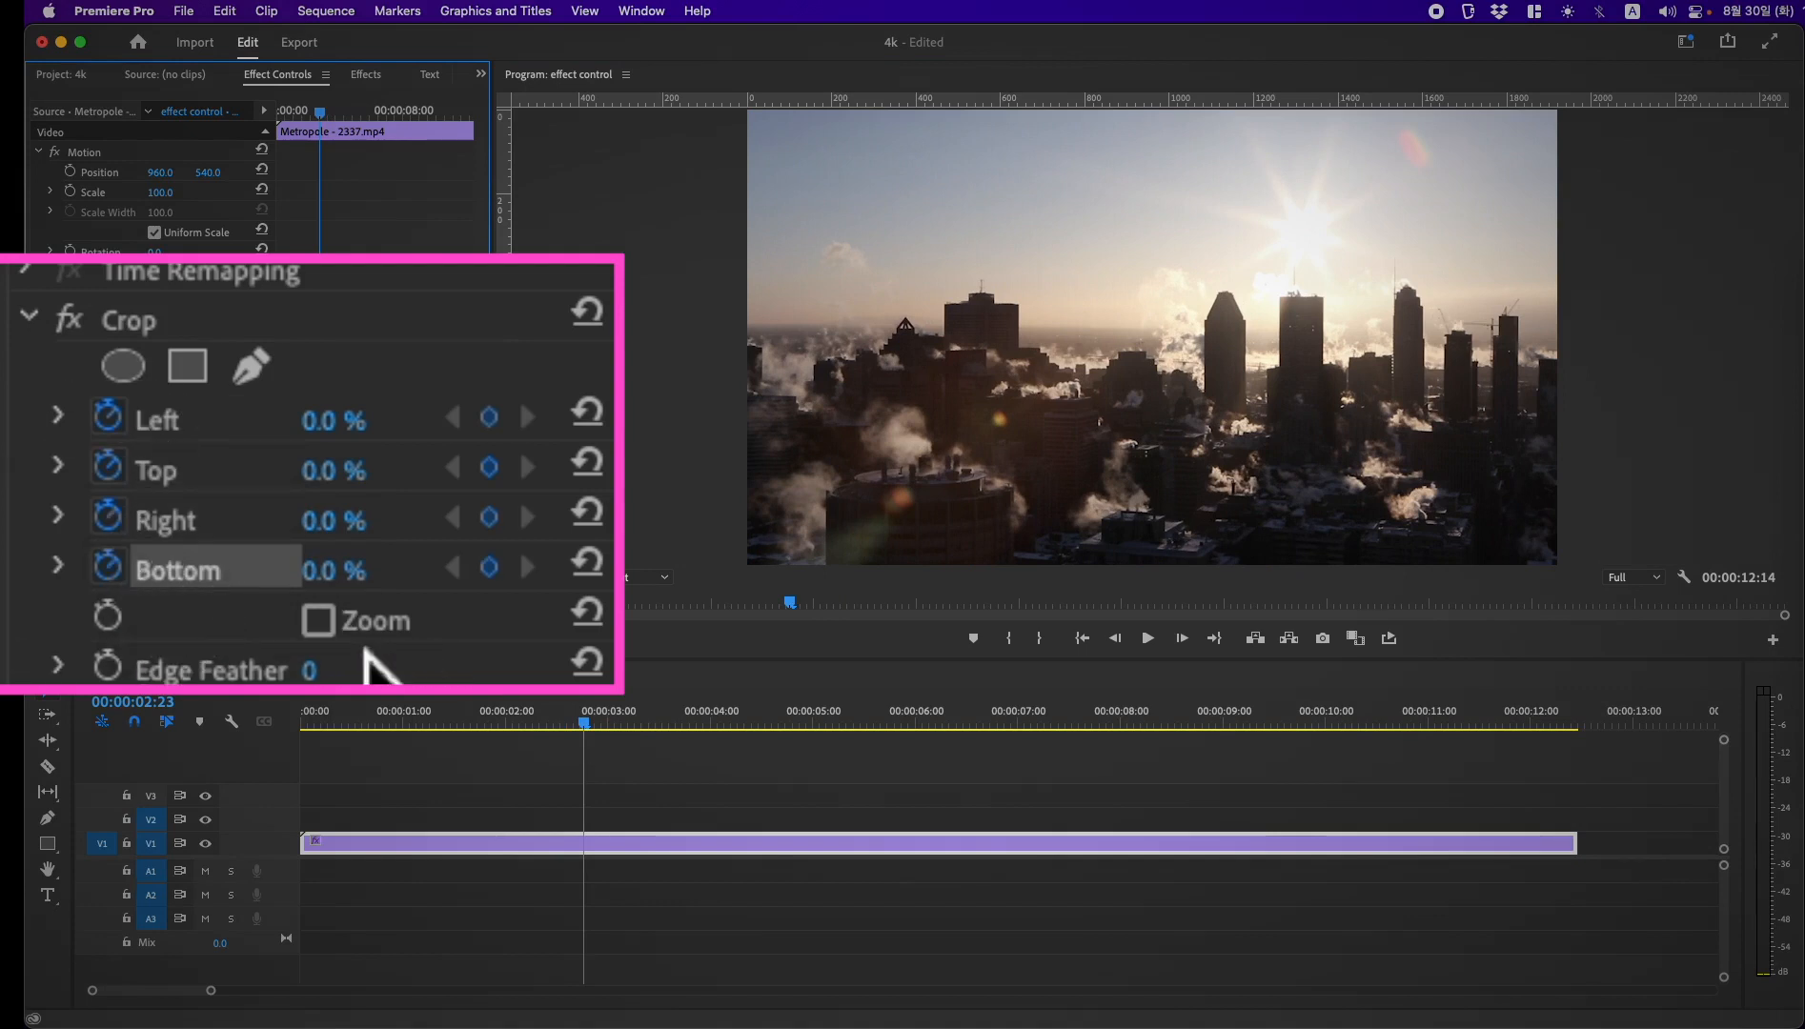
{"action": "left_click", "coordinate": [331, 637]}
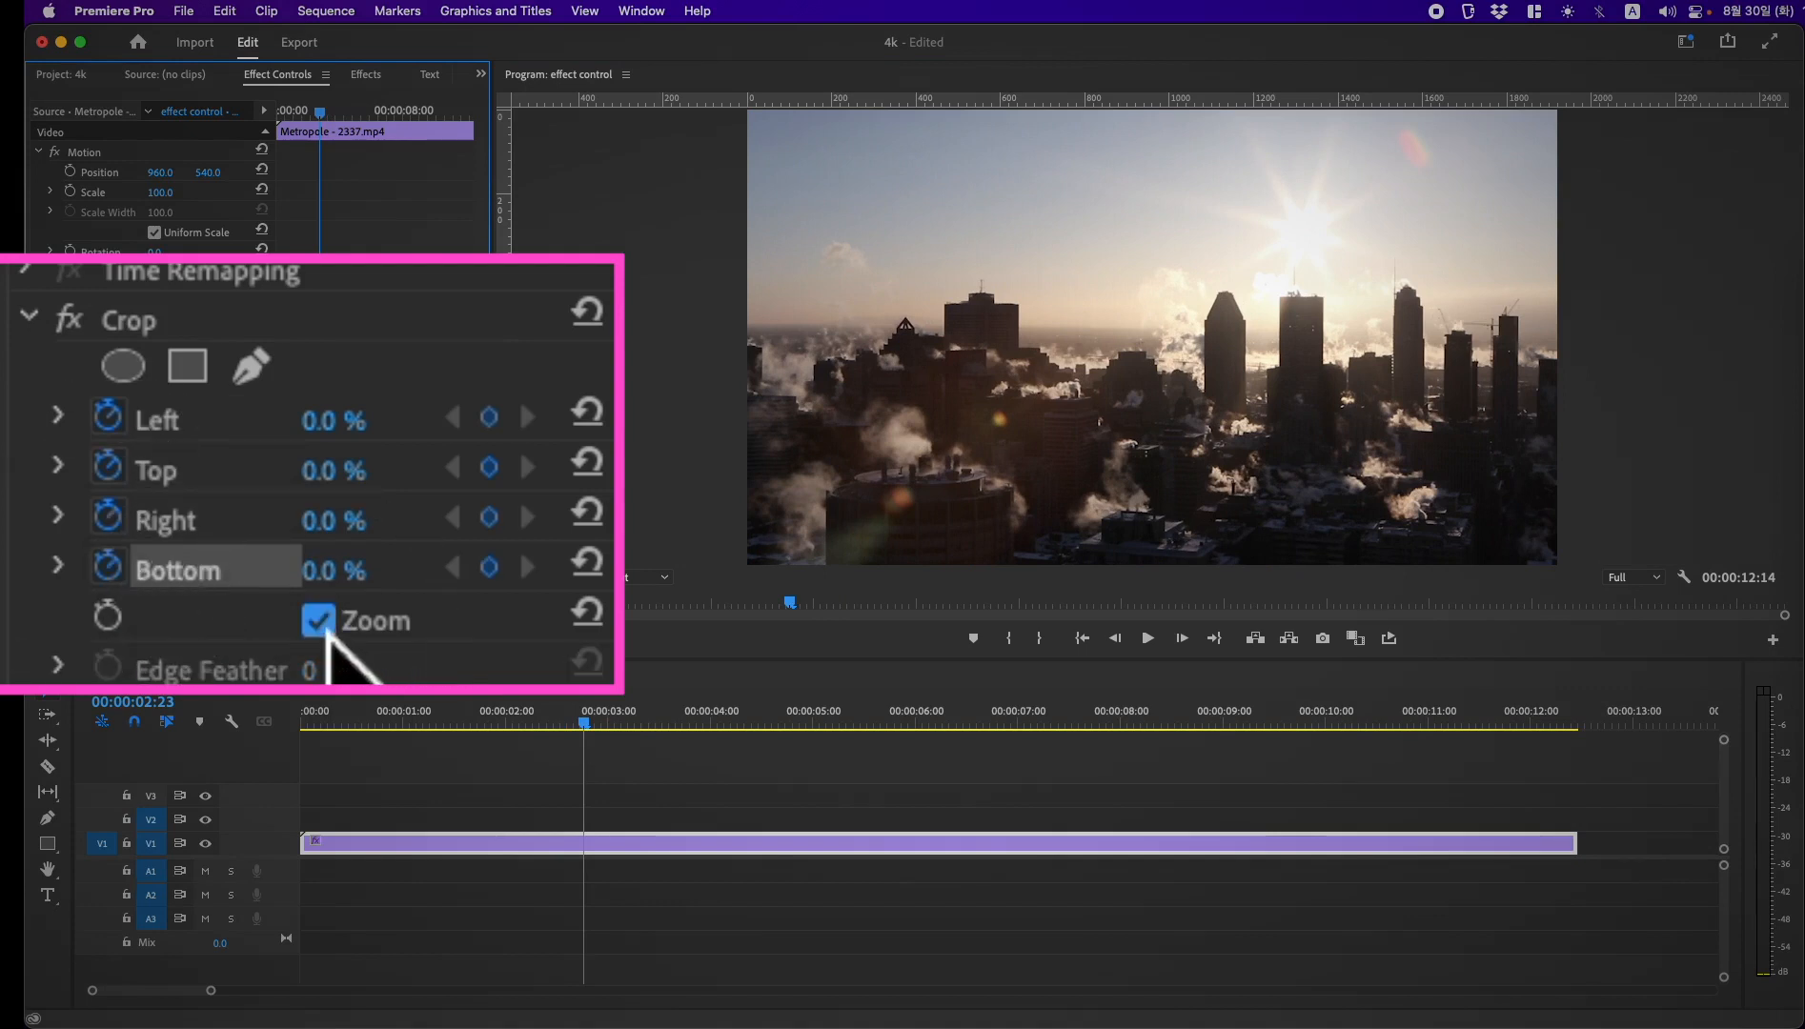
Step: At 00:00:04:22, reshape the crop frame around the buildings to about Left 4.1%, Top 15.8%, Right 27.4% and Bottom 15.7%
{"action": "left_click_drag", "start_coordinate": [598, 724], "coordinate": [793, 755]}
{"action": "left_click", "coordinate": [96, 412]}
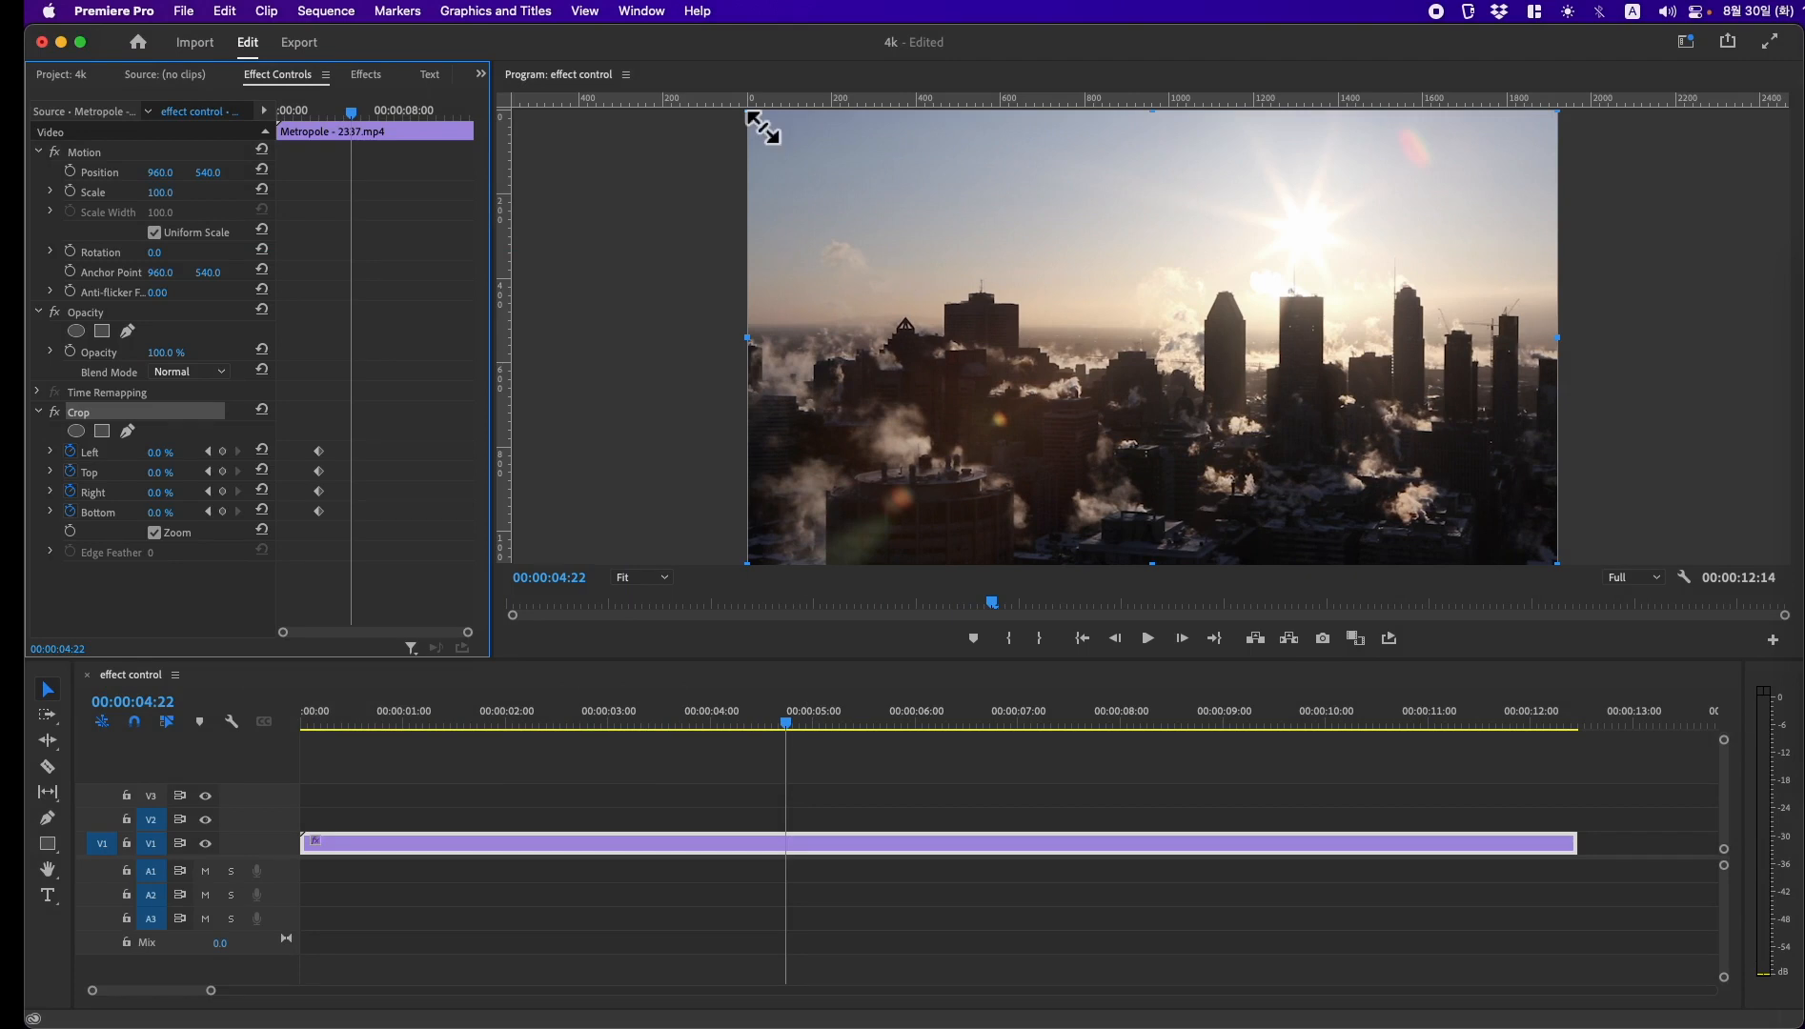
{"action": "left_click_drag", "start_coordinate": [763, 126], "coordinate": [918, 274]}
{"action": "left_click_drag", "start_coordinate": [1149, 440], "coordinate": [1014, 383]}
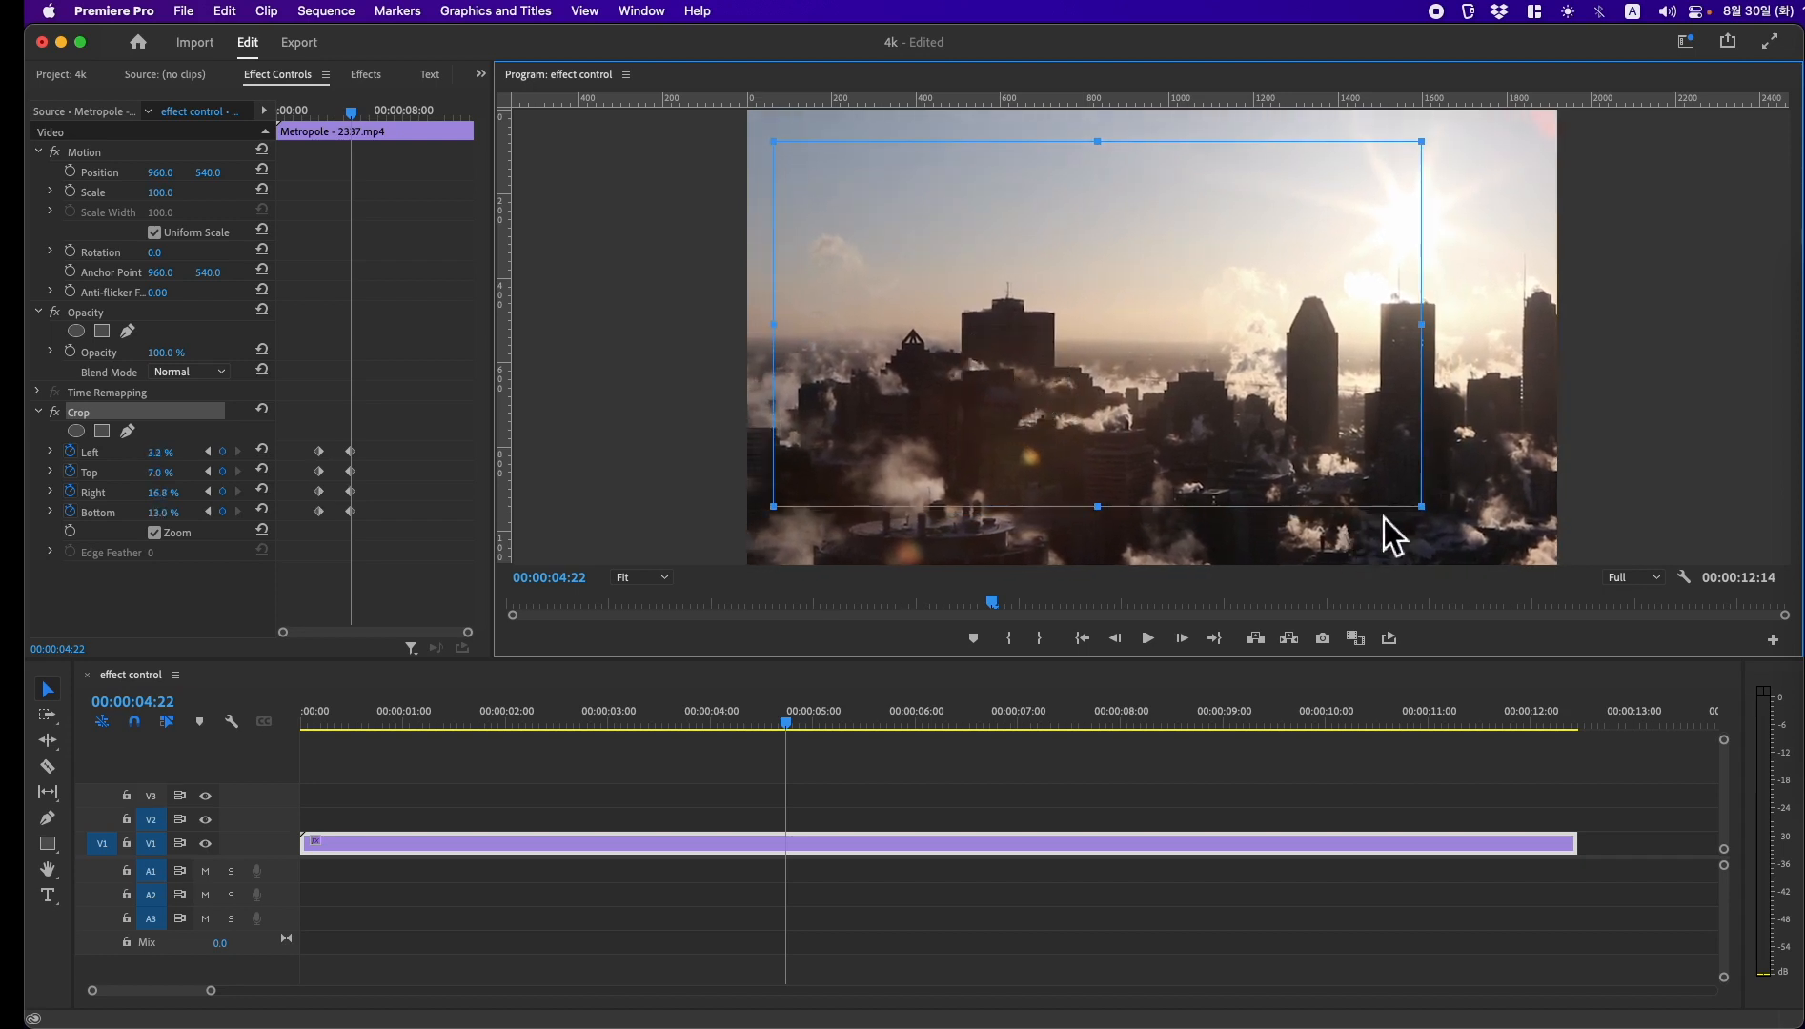
{"action": "left_click_drag", "start_coordinate": [1421, 506], "coordinate": [1329, 456]}
{"action": "left_click_drag", "start_coordinate": [1205, 350], "coordinate": [1220, 396]}
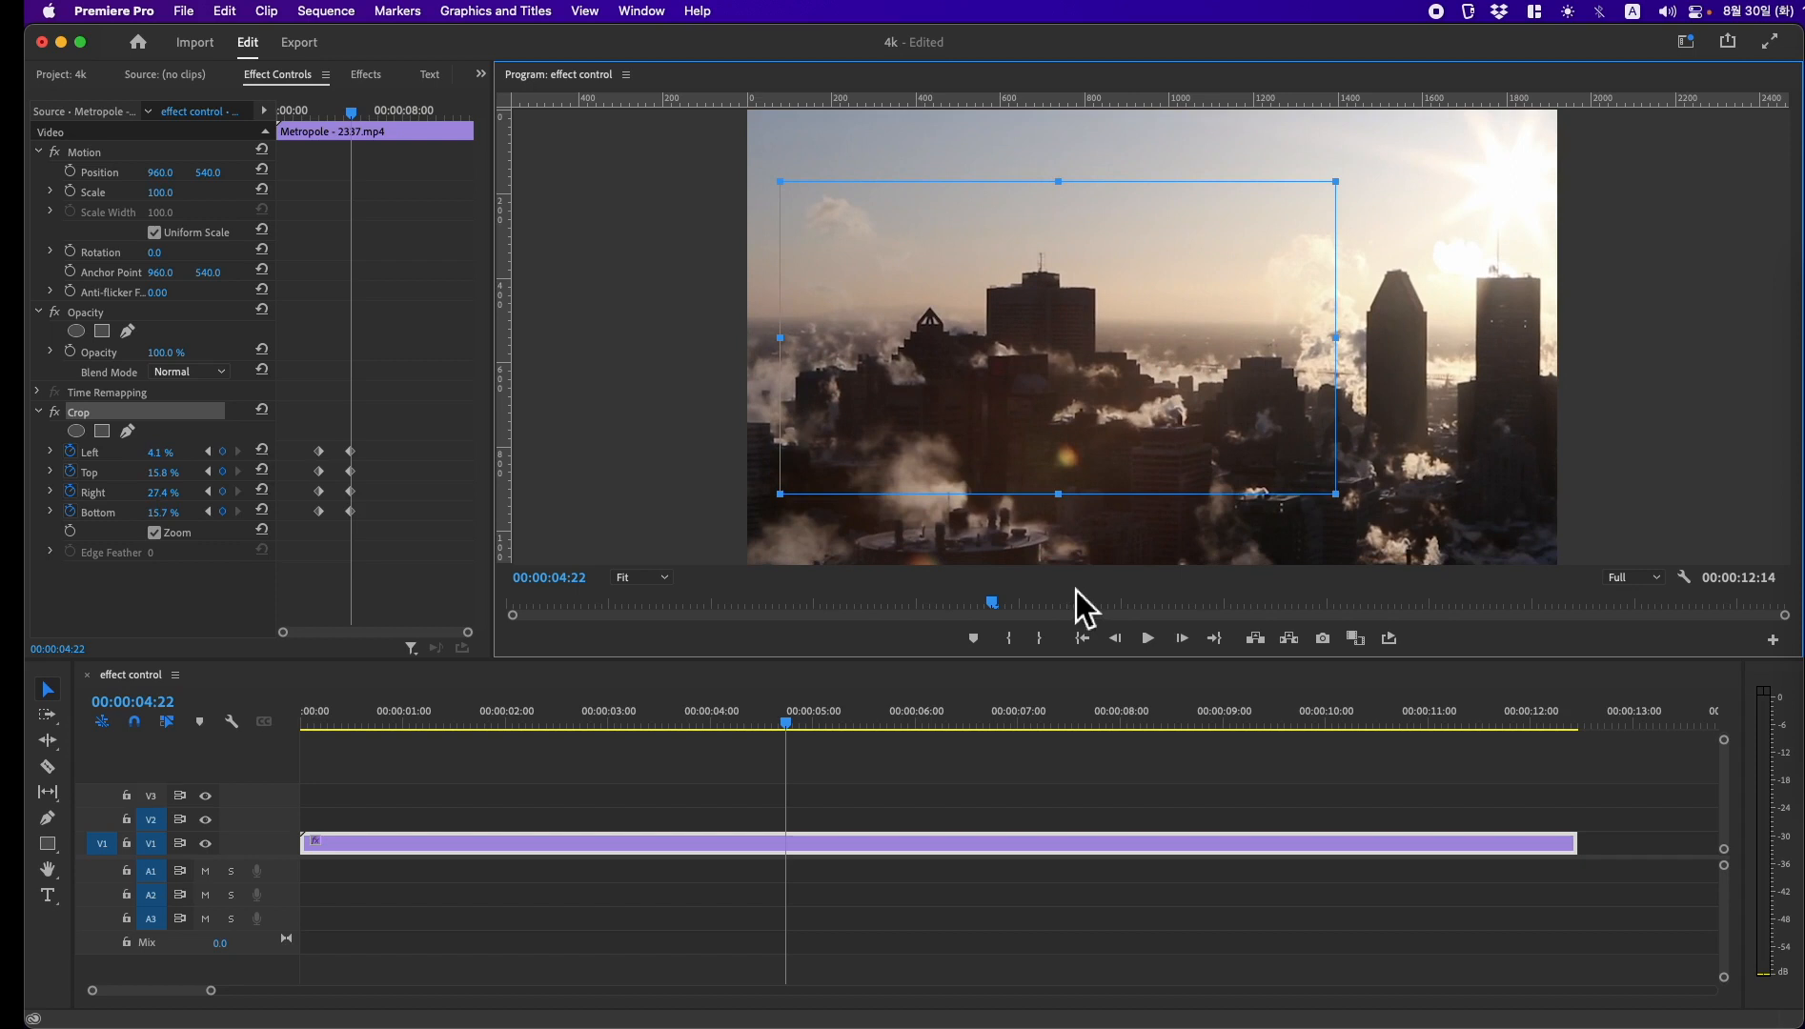
Step: Play back the keyframed crop zoom twice, starting from just before the first keyframes
{"action": "left_click_drag", "start_coordinate": [749, 736], "coordinate": [571, 739]}
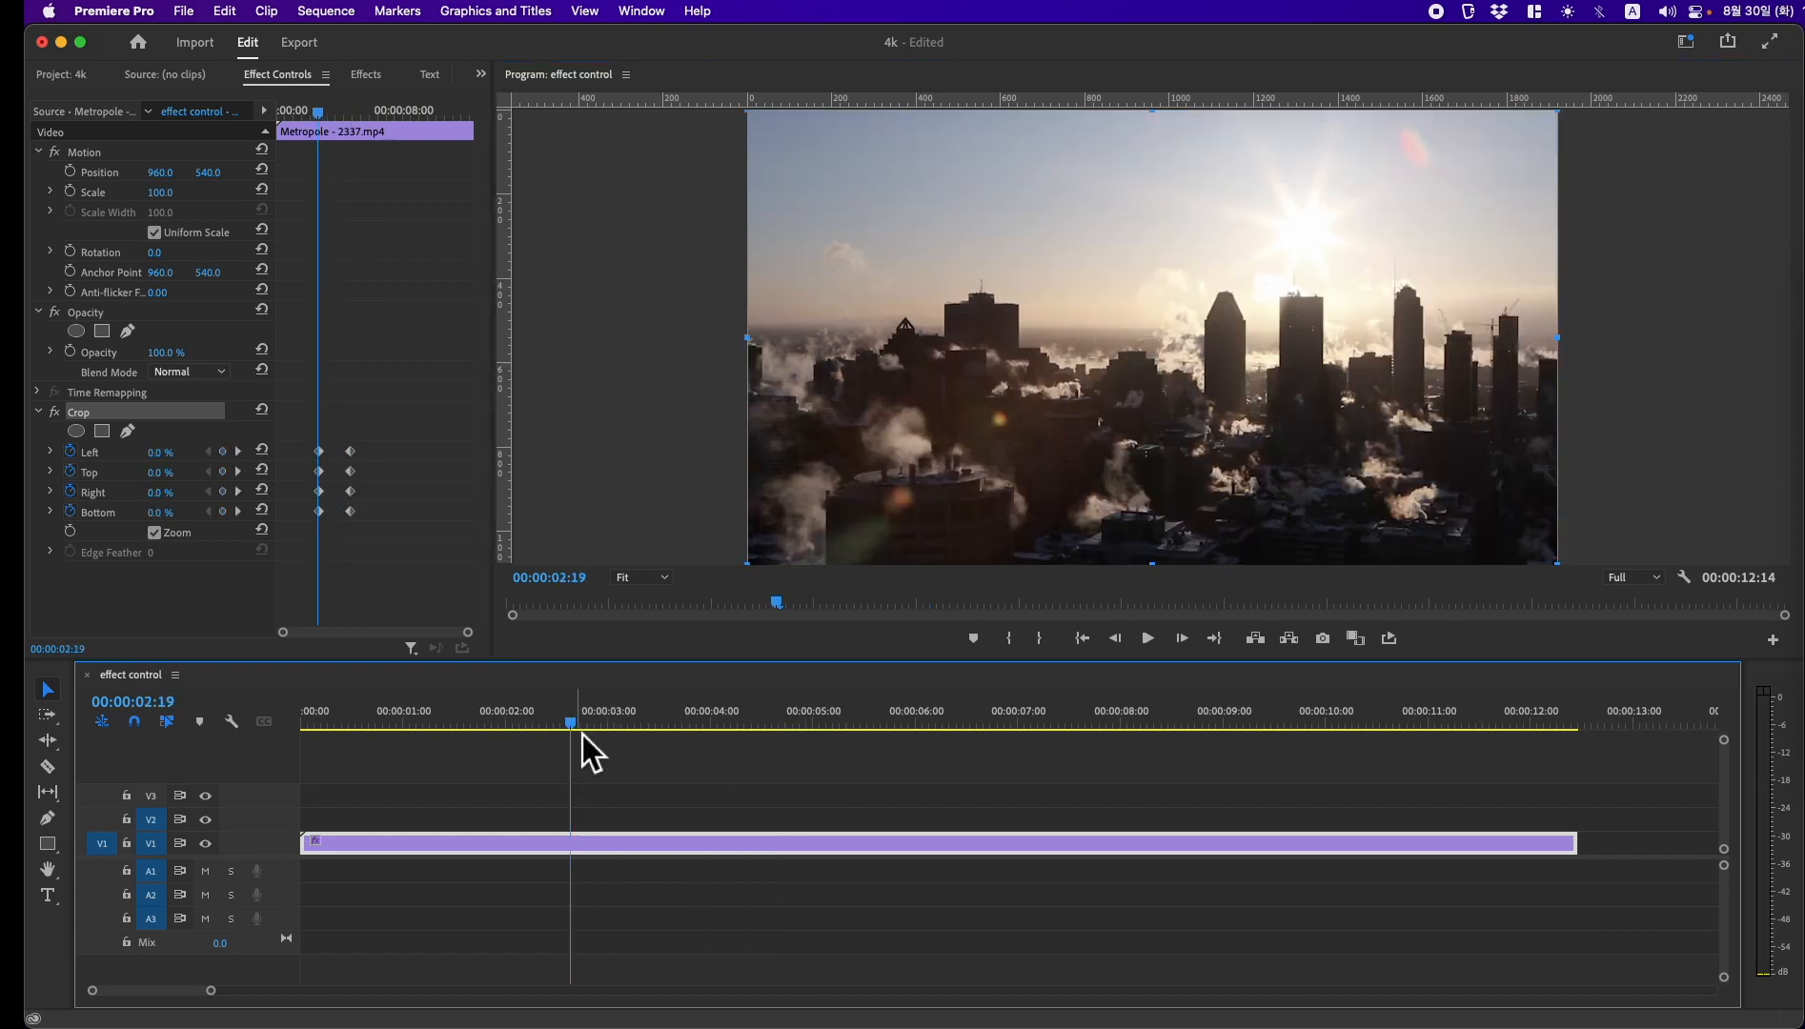
{"action": "key", "text": "space"}
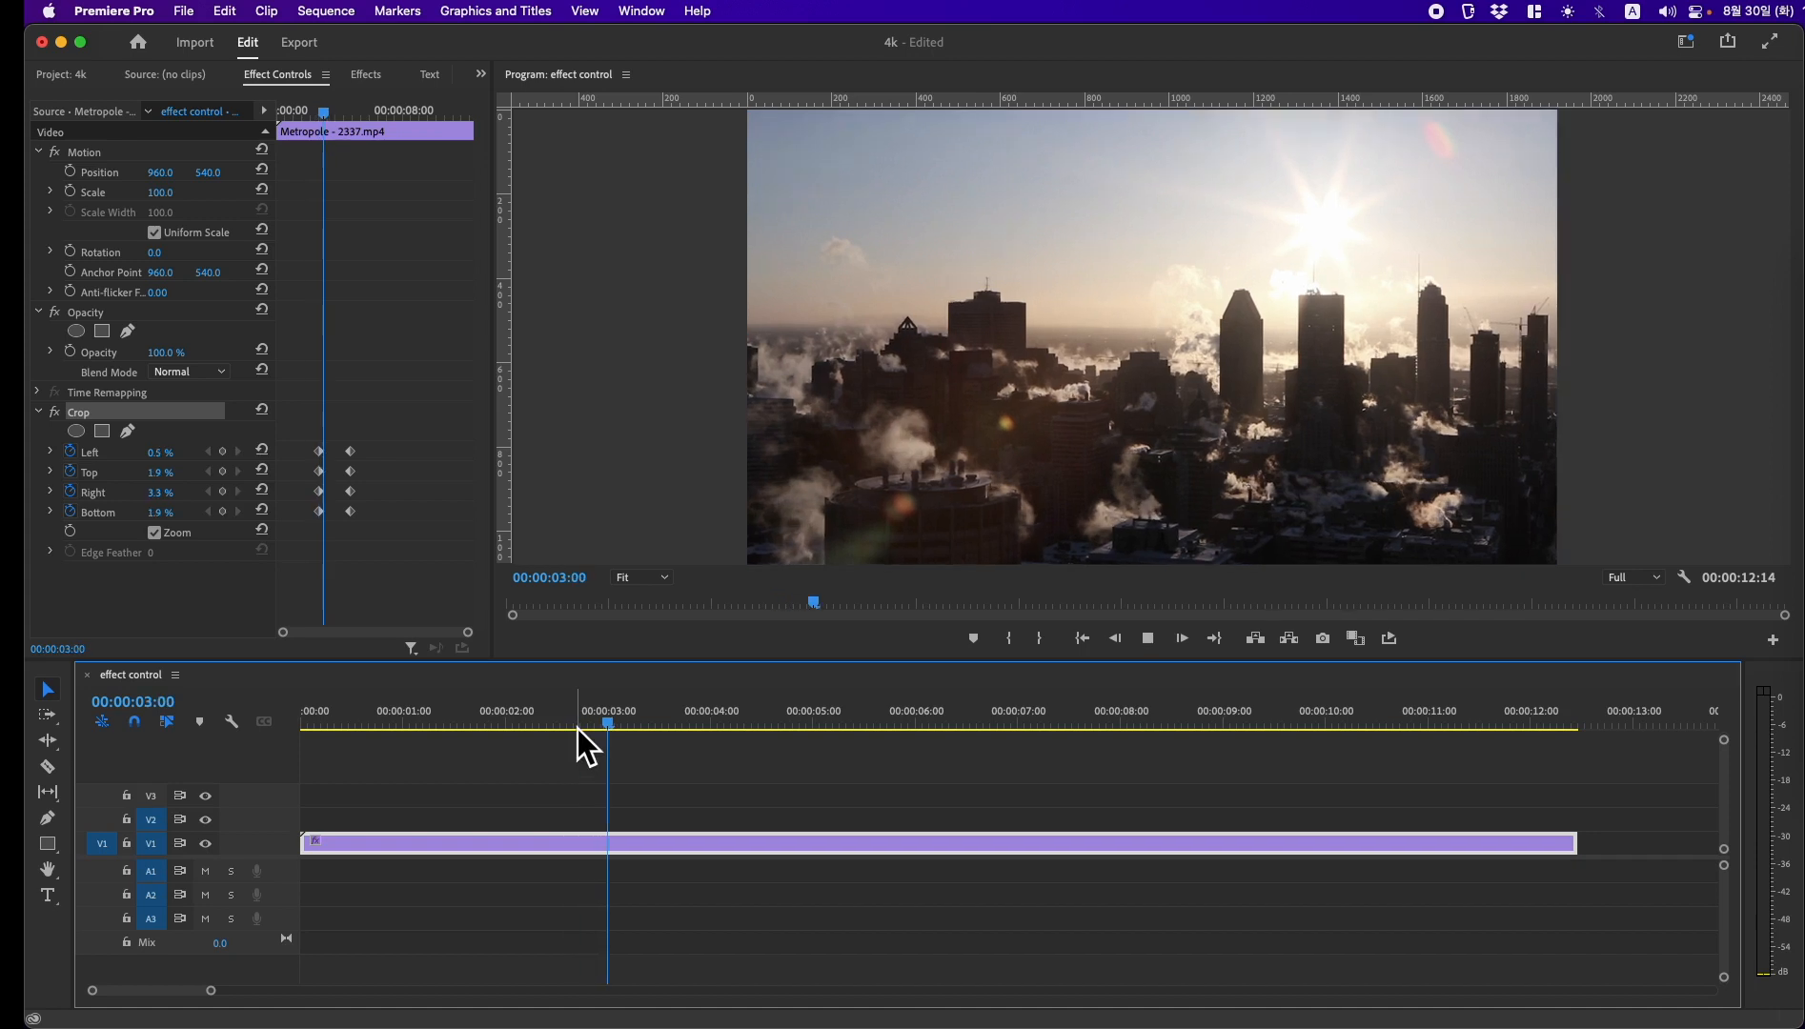
{"action": "key", "text": "space"}
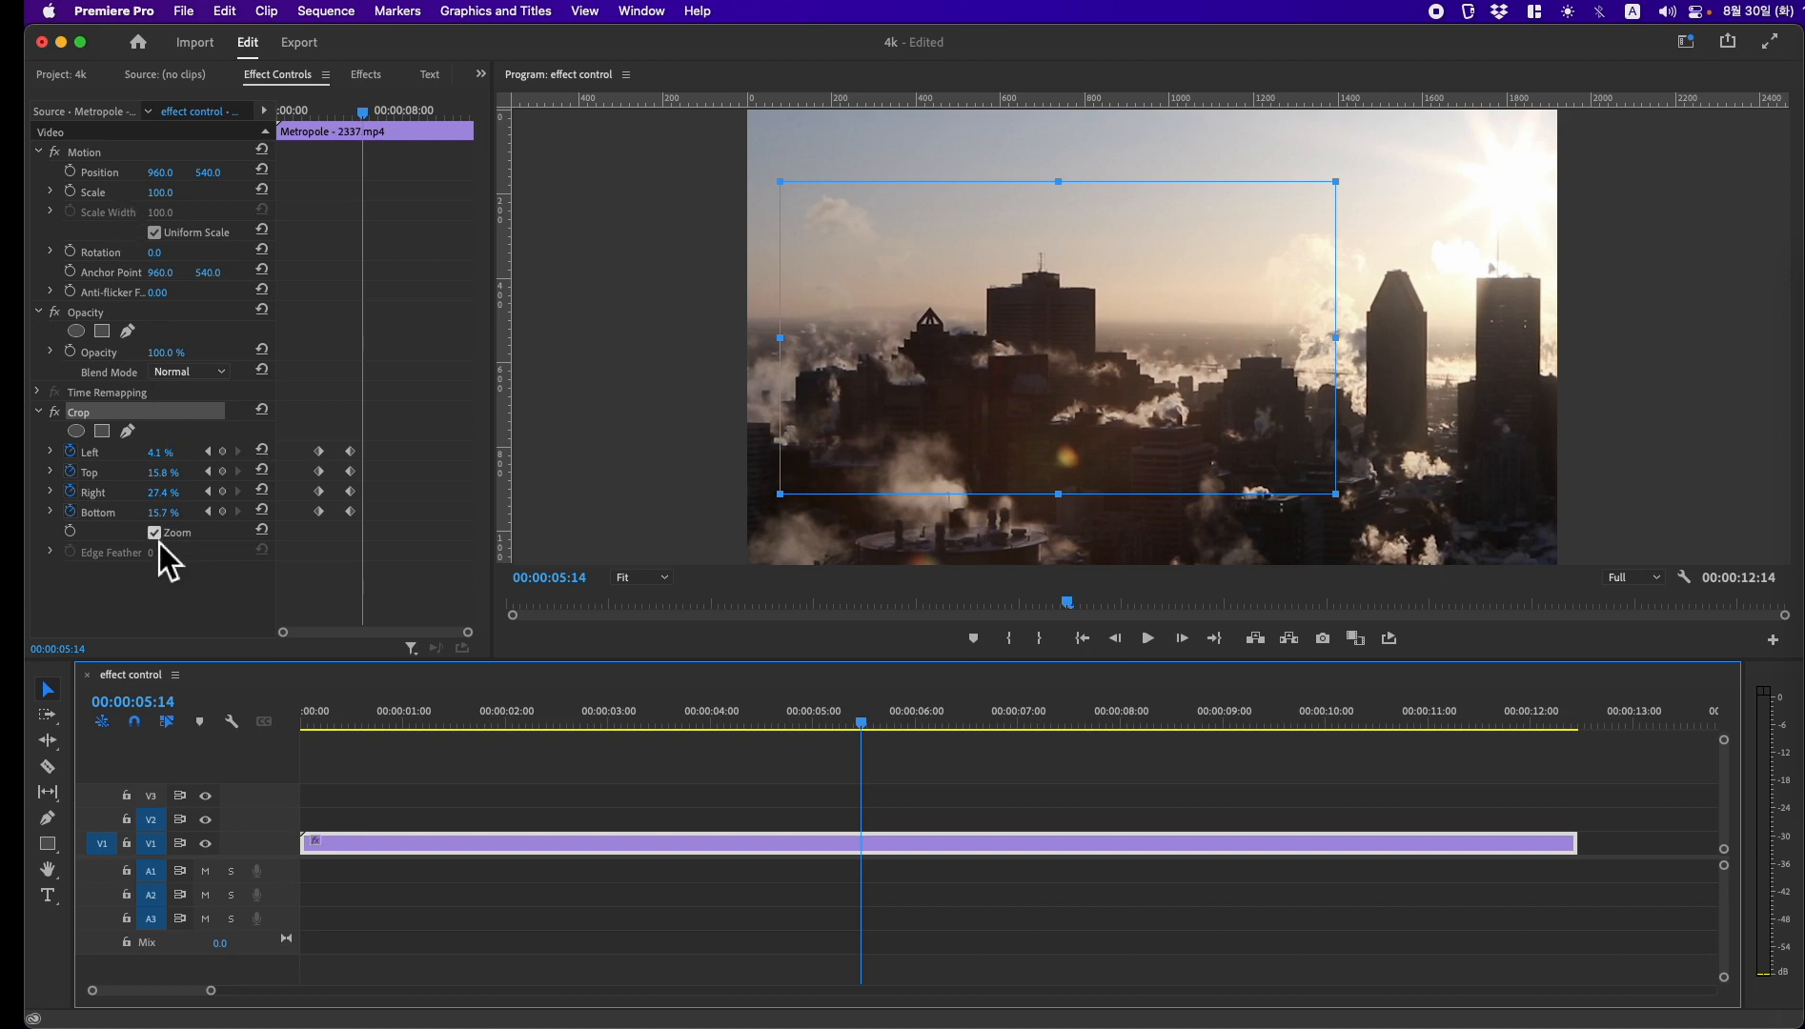
{"action": "left_click_drag", "start_coordinate": [871, 732], "coordinate": [540, 732]}
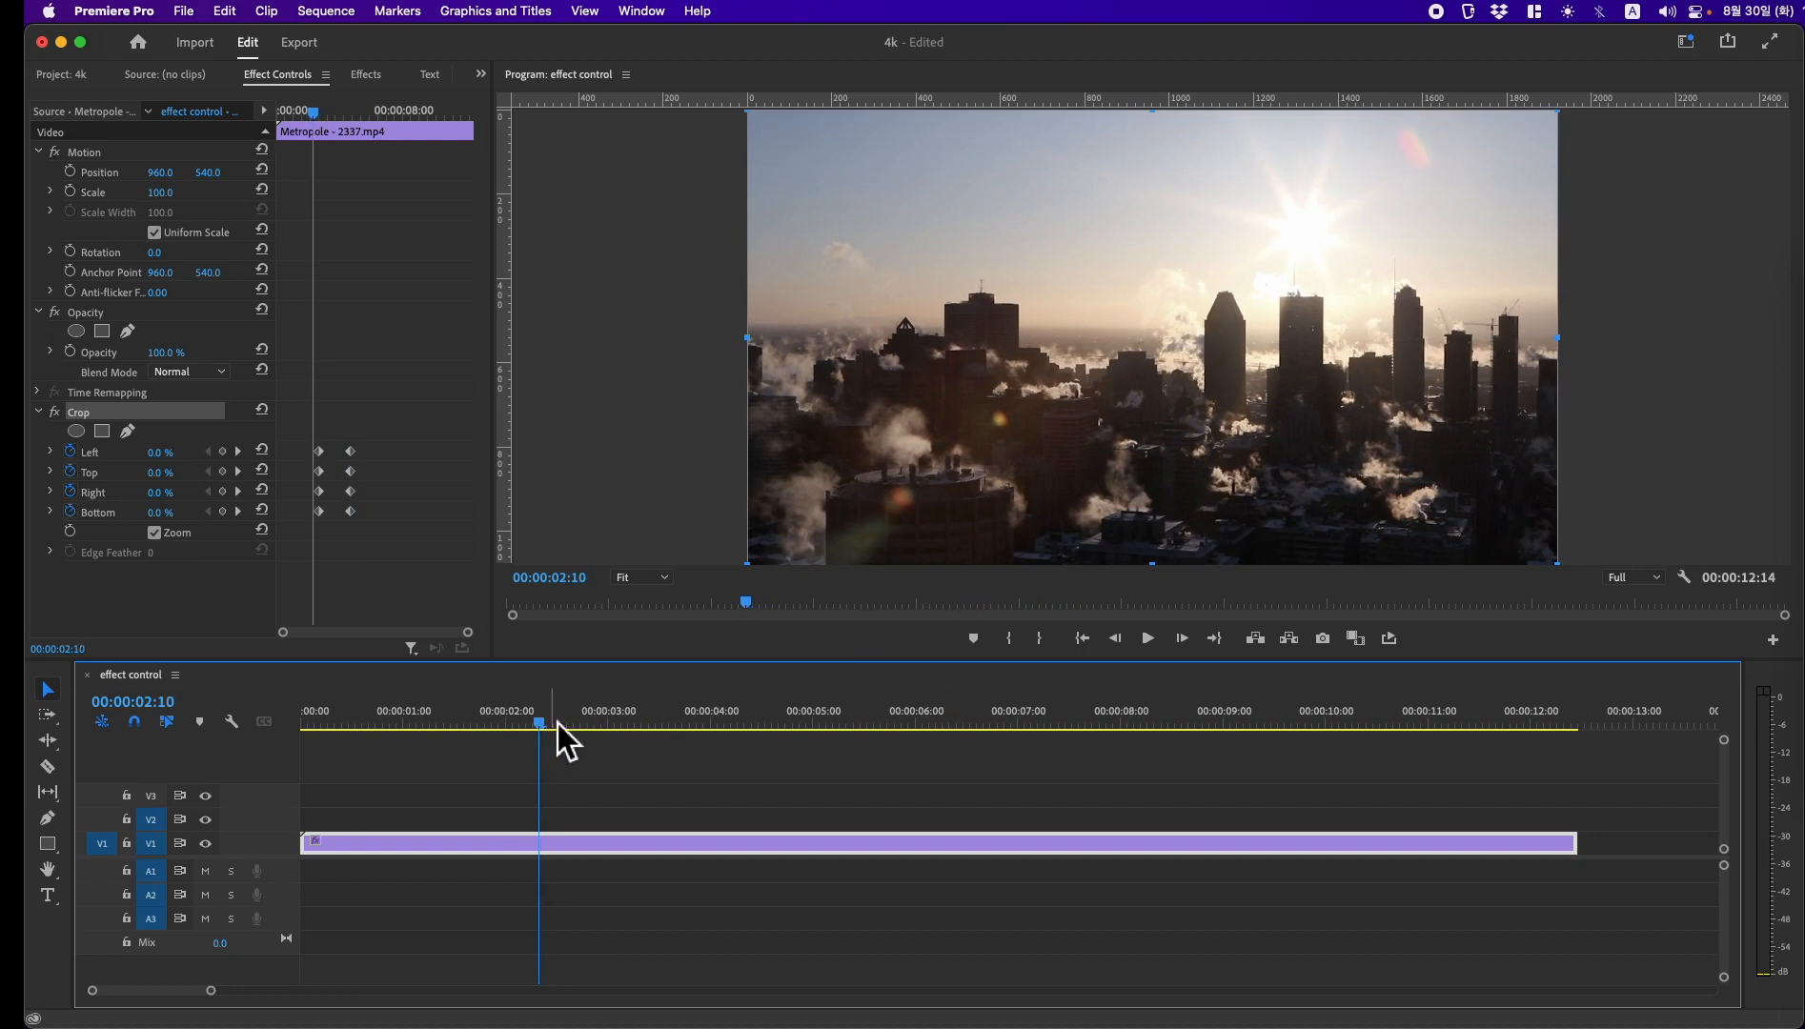
{"action": "key", "text": "space"}
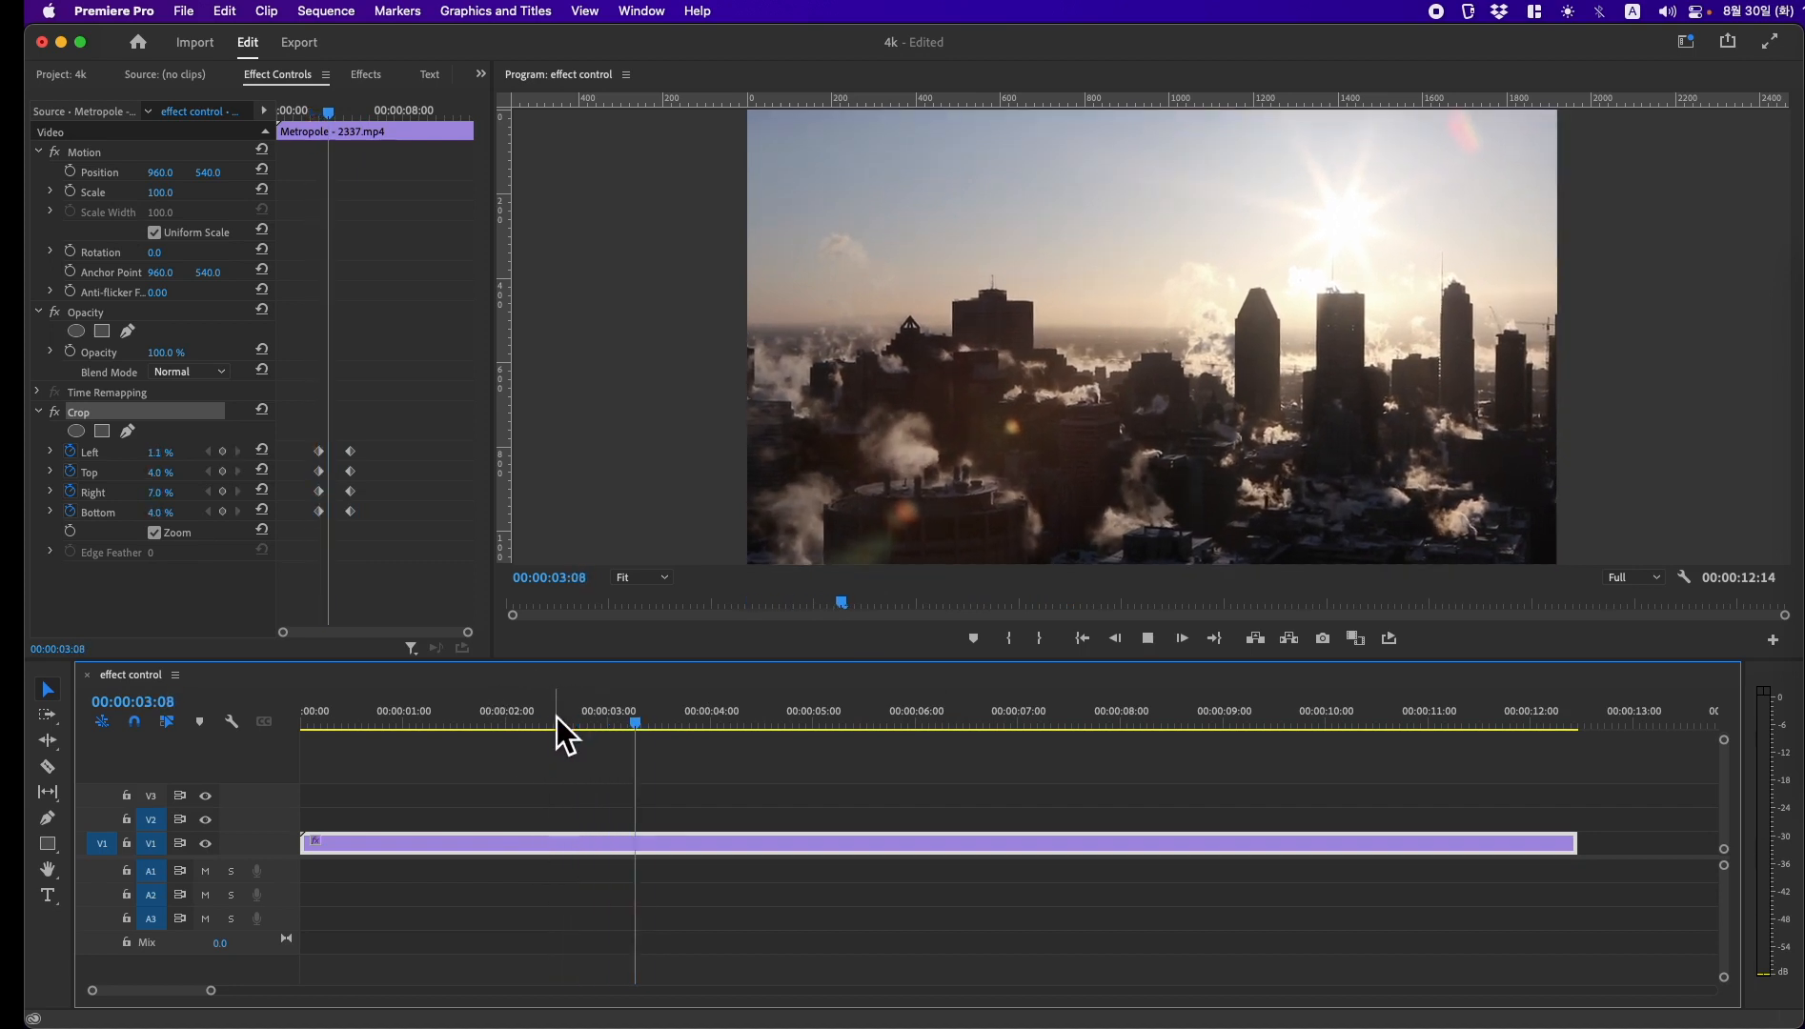
{"action": "key", "text": "space"}
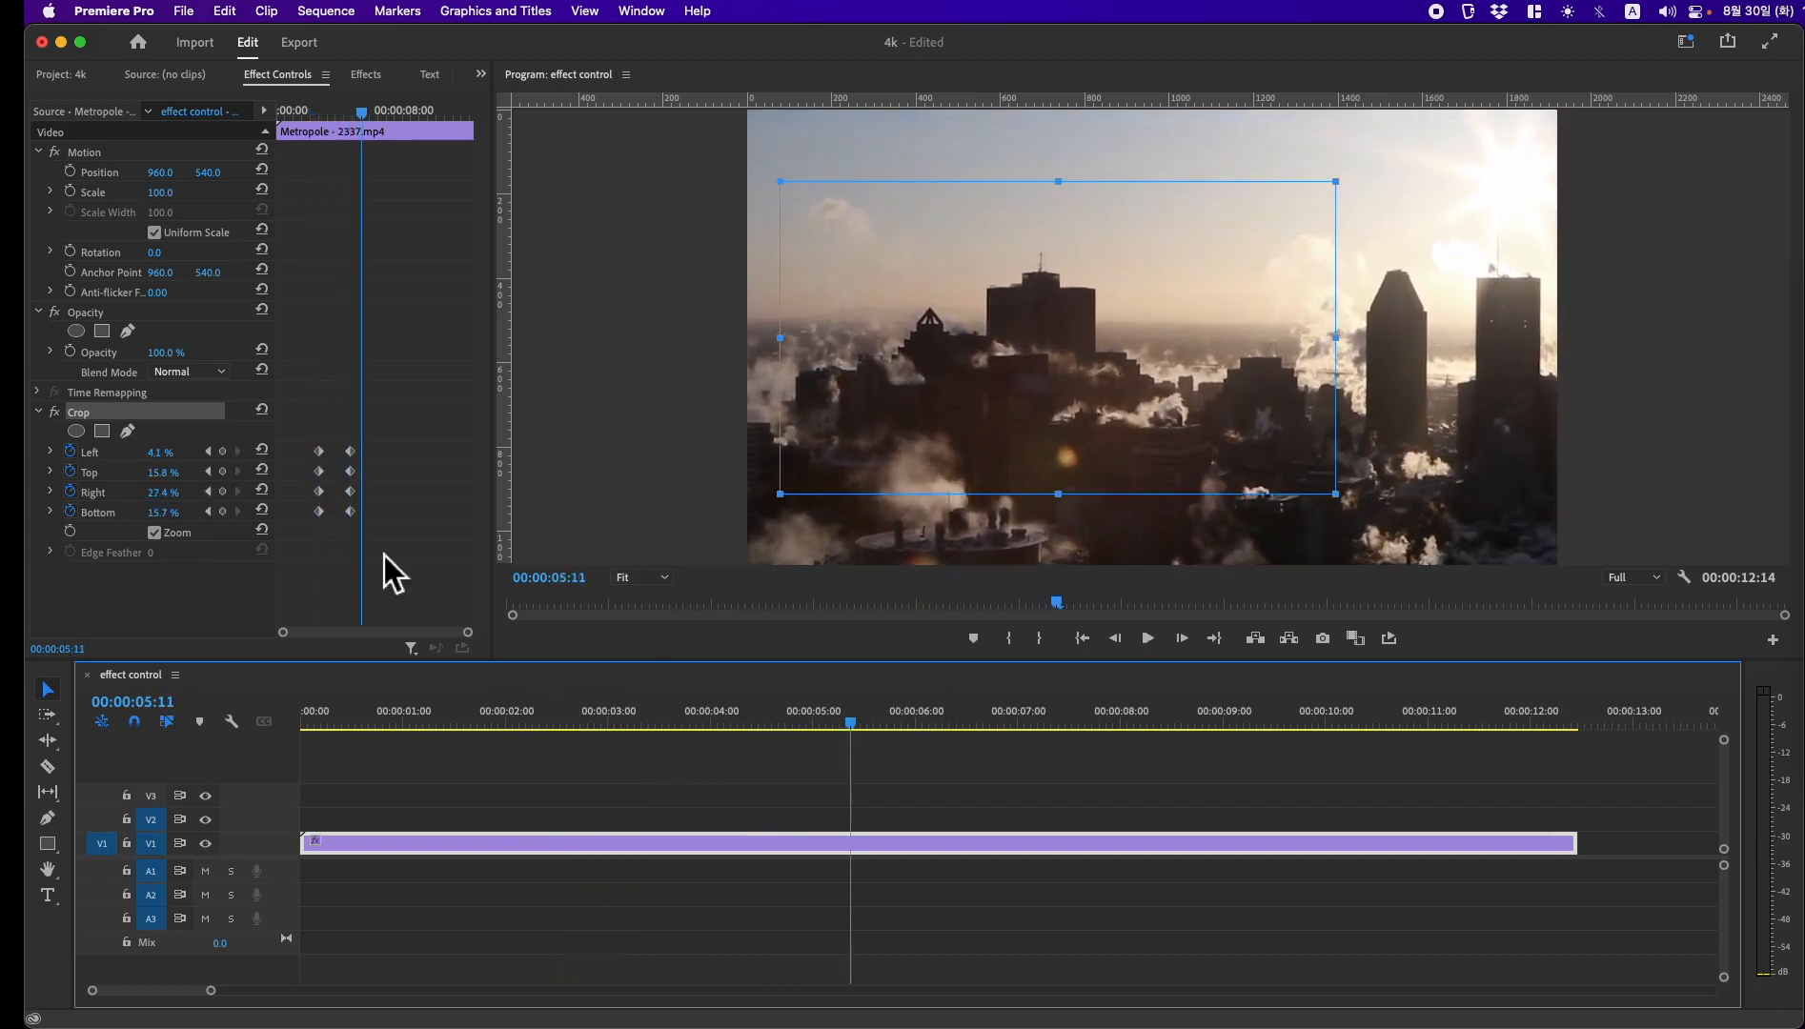
Step: At the second crop keyframes (00:00:04:22), tighten the crop frame to about Left 8.1%, Top 19.9%, Right 34.2% and Bottom 22.4%
{"action": "left_click", "coordinate": [209, 513]}
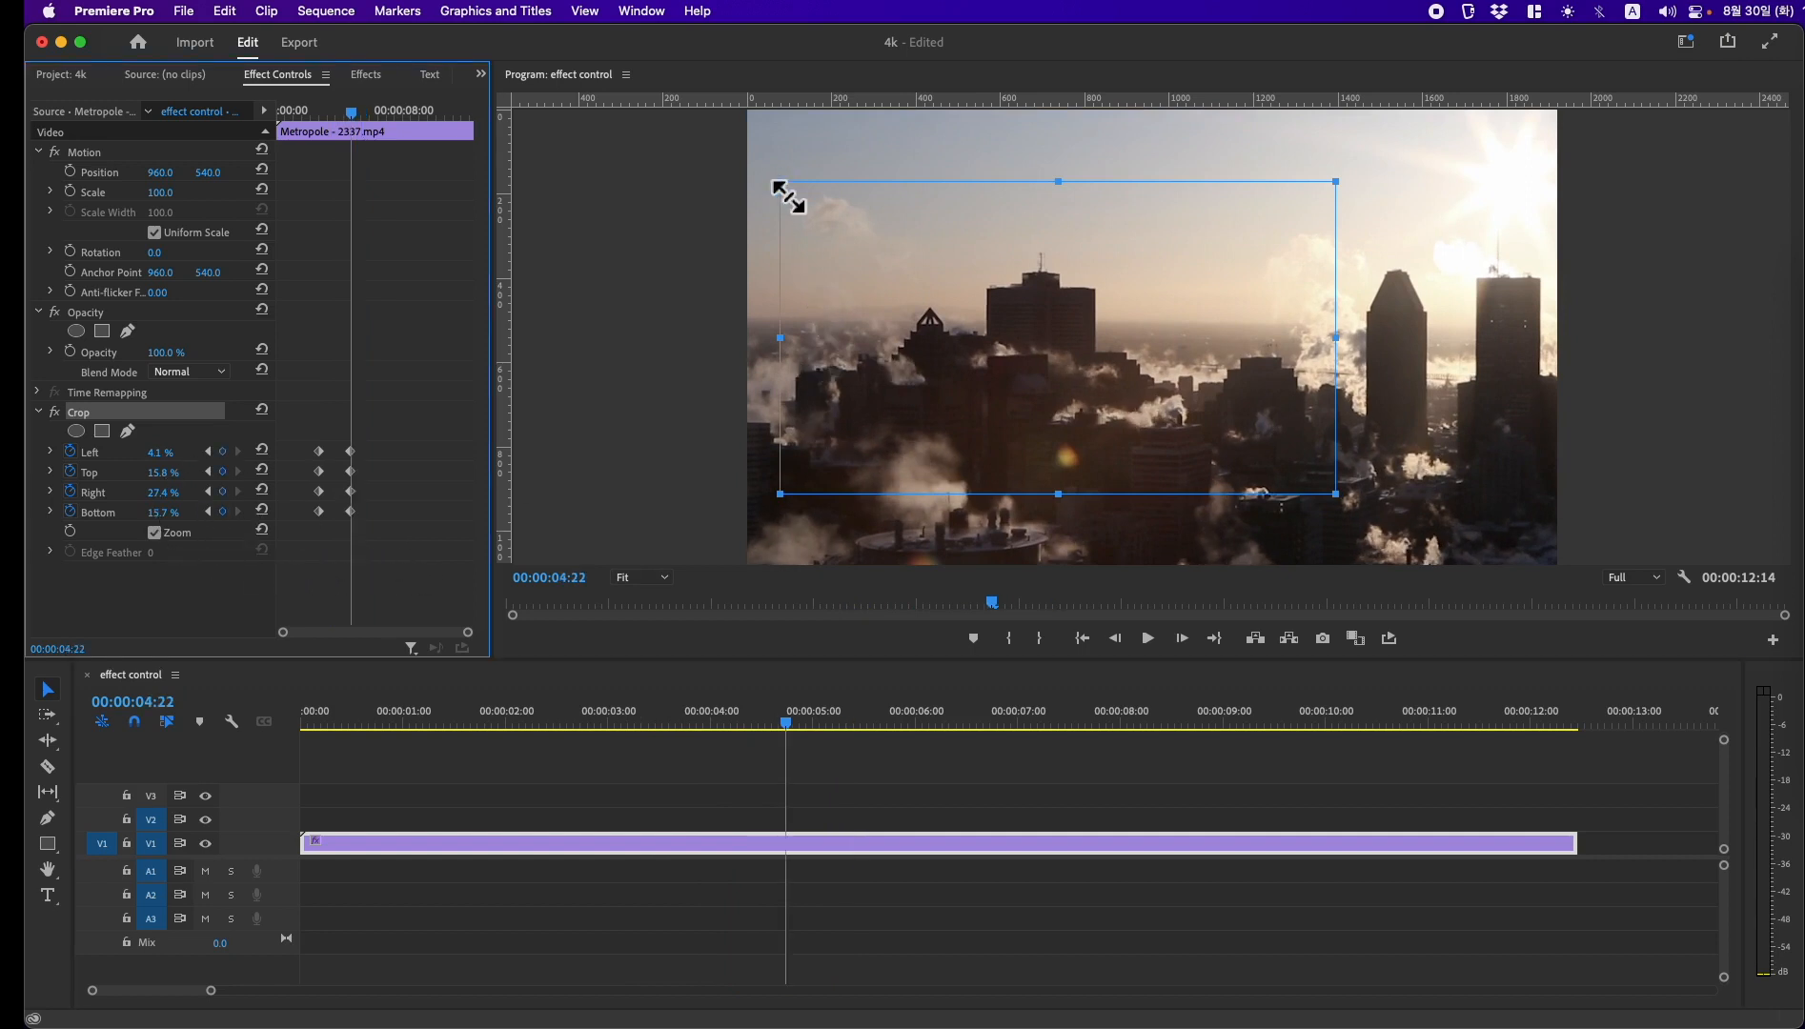
{"action": "left_click_drag", "start_coordinate": [787, 196], "coordinate": [886, 291]}
{"action": "left_click_drag", "start_coordinate": [1034, 351], "coordinate": [988, 329]}
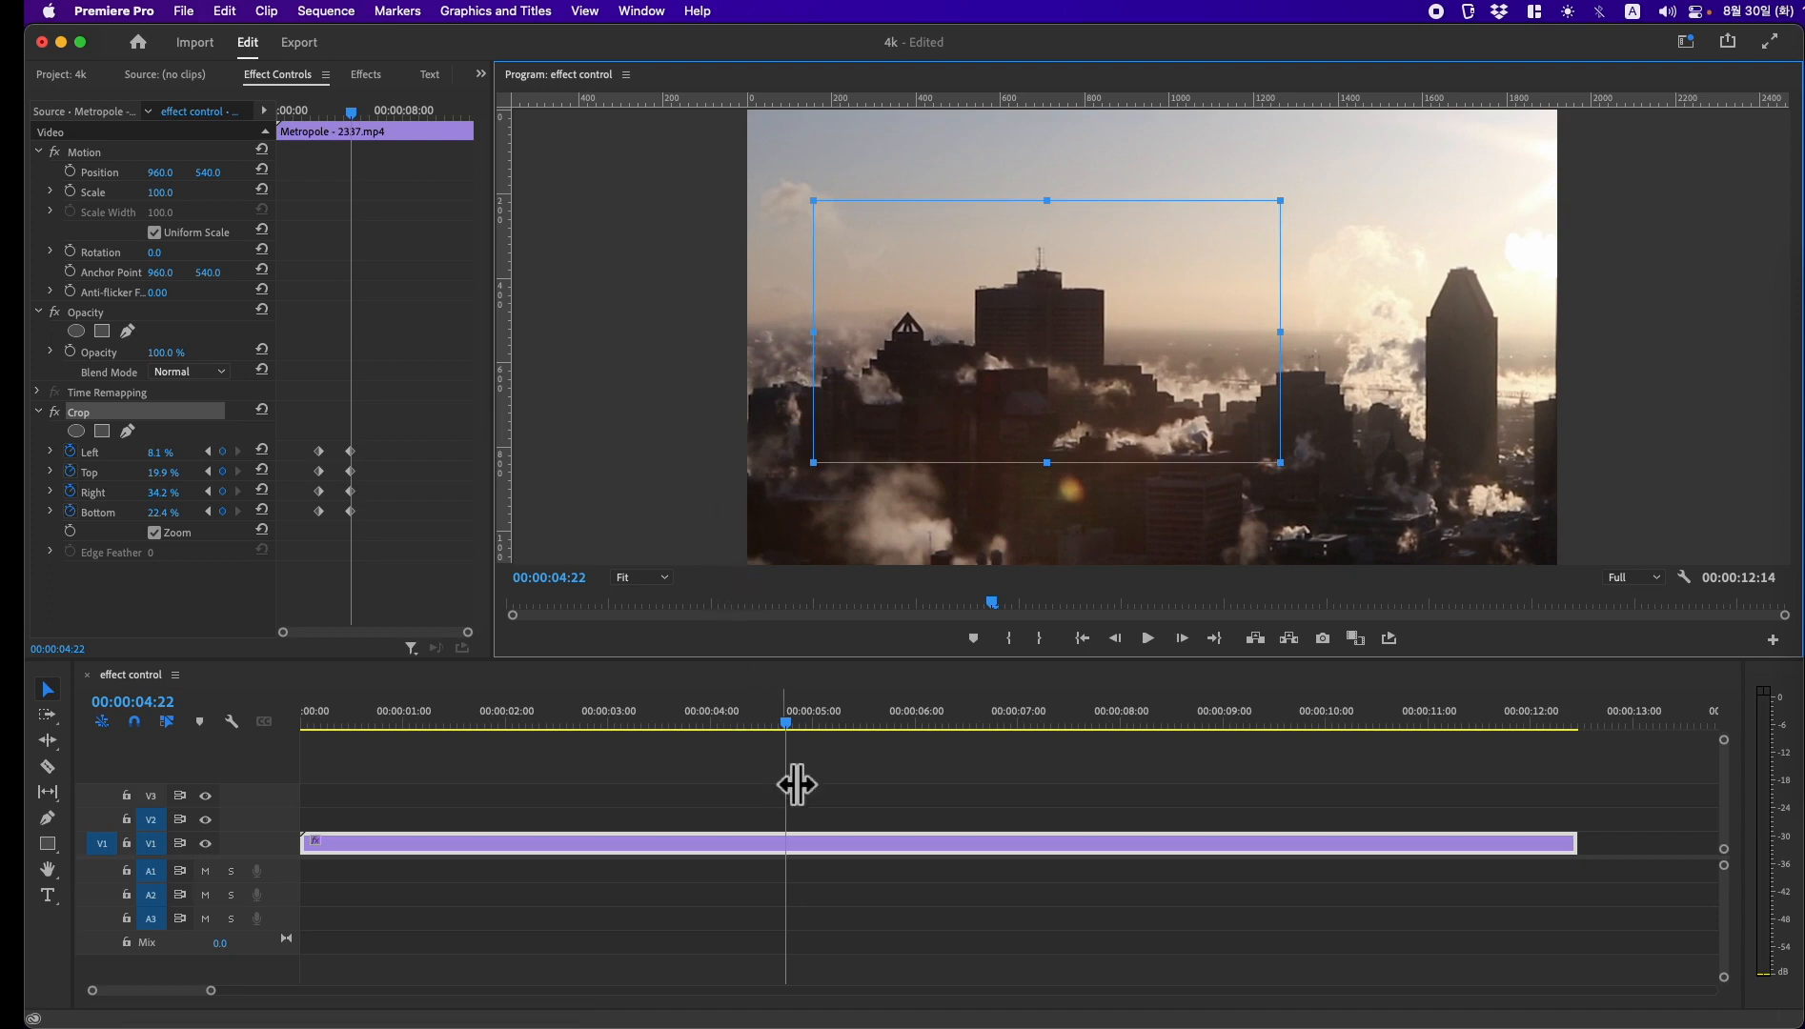
Step: Play back the tightened crop zoom from just before the first keyframes until past the second ones
{"action": "left_click_drag", "start_coordinate": [794, 740], "coordinate": [609, 730]}
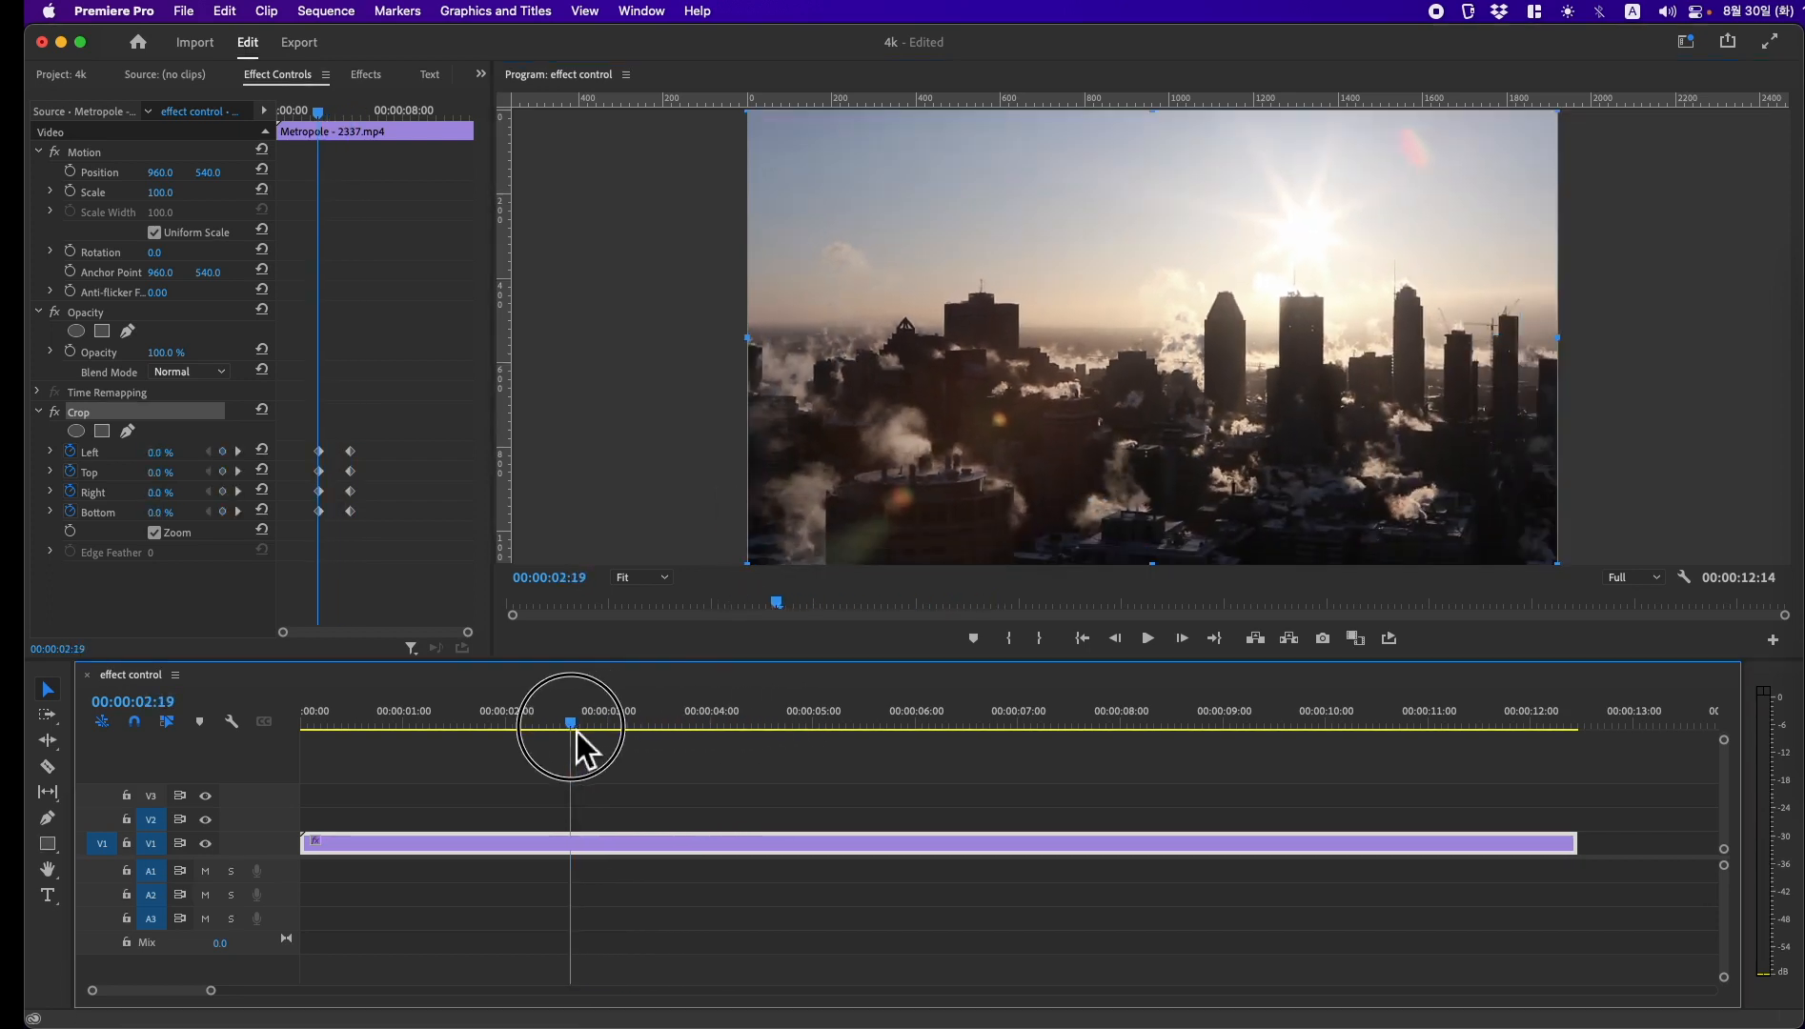
{"action": "key", "text": "space"}
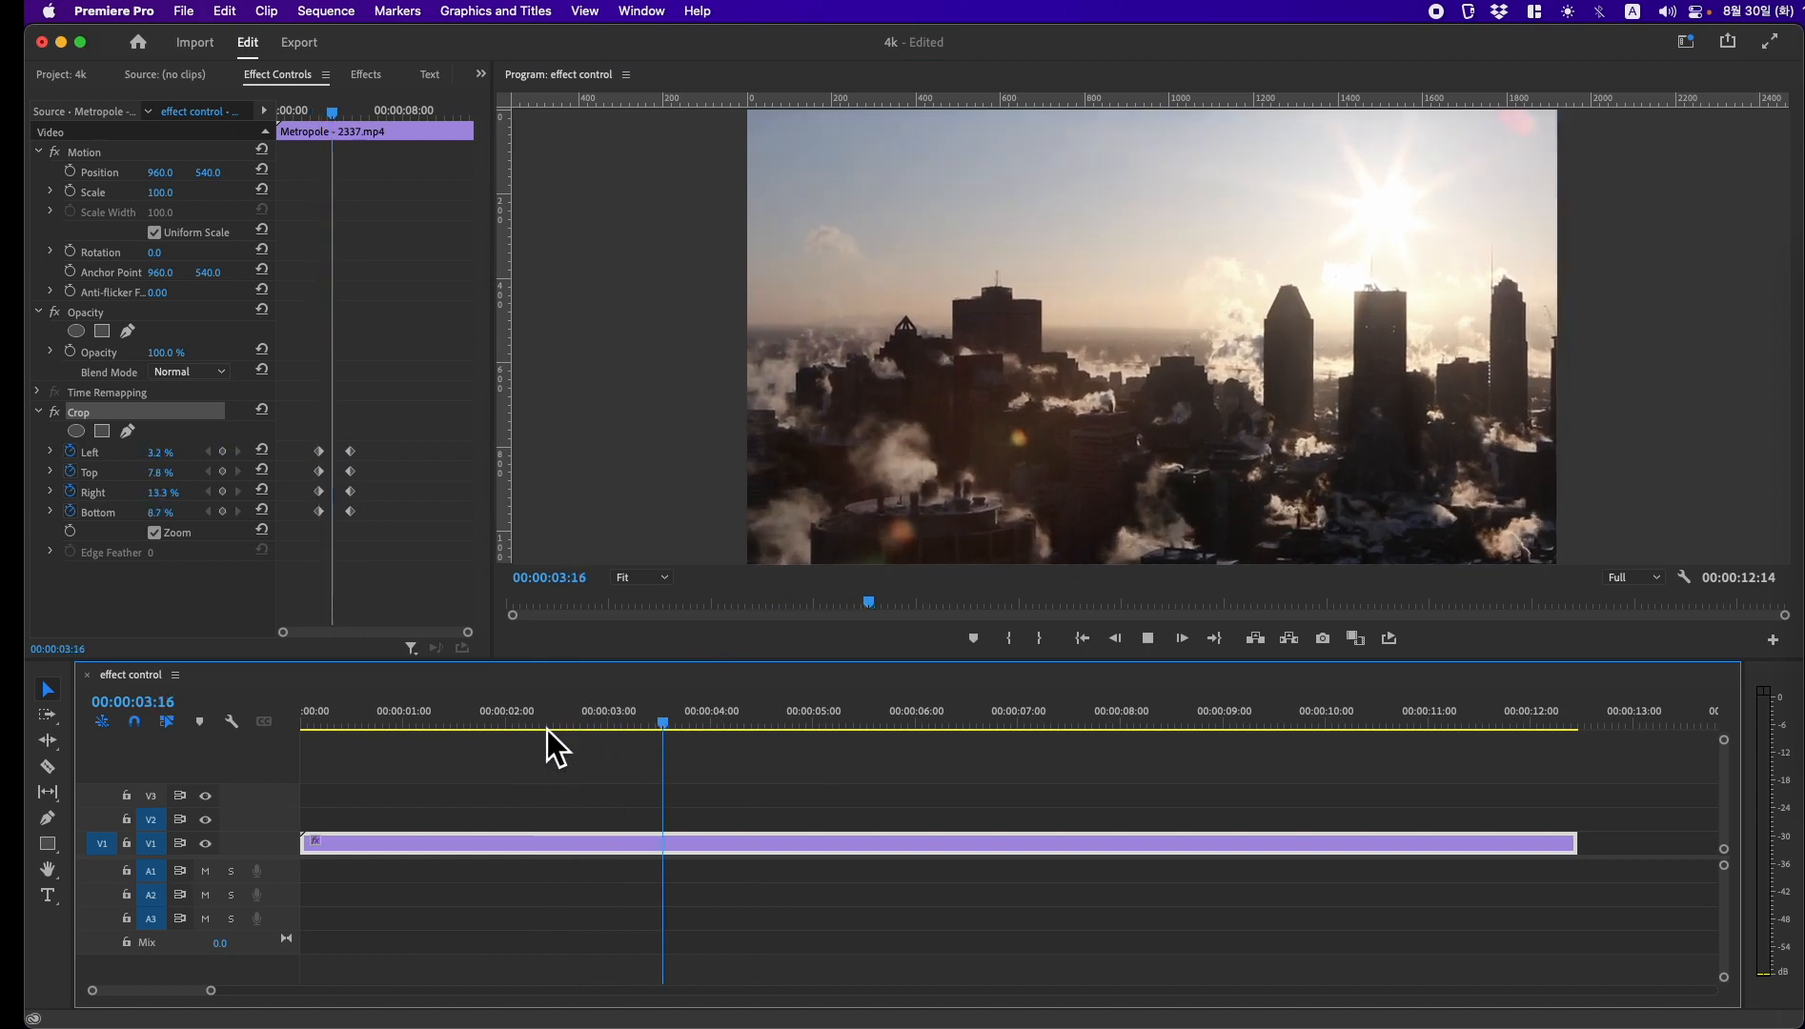
{"action": "key", "text": "space"}
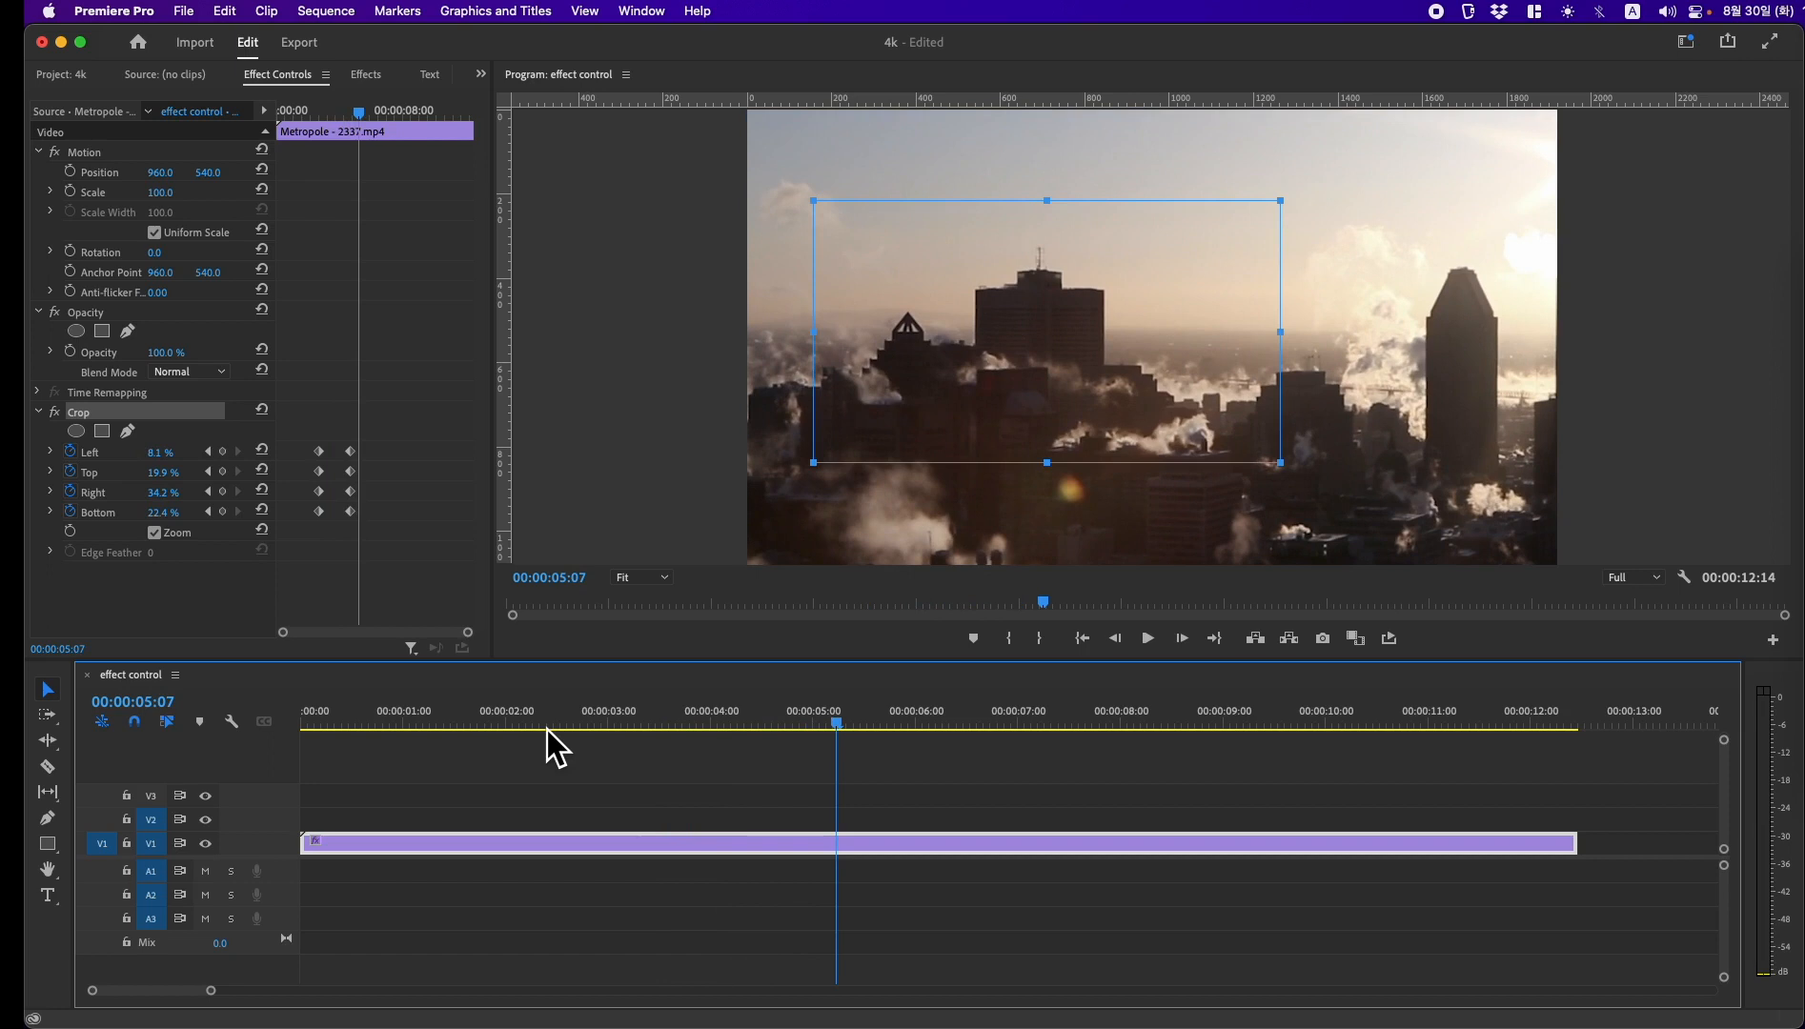
Step: At 00:00:04:22, reshape the crop into a wide, short frame: about Left 6.7%, Top 26.8%, Right 33.1% and Bottom 38.7%
{"action": "left_click", "coordinate": [211, 515]}
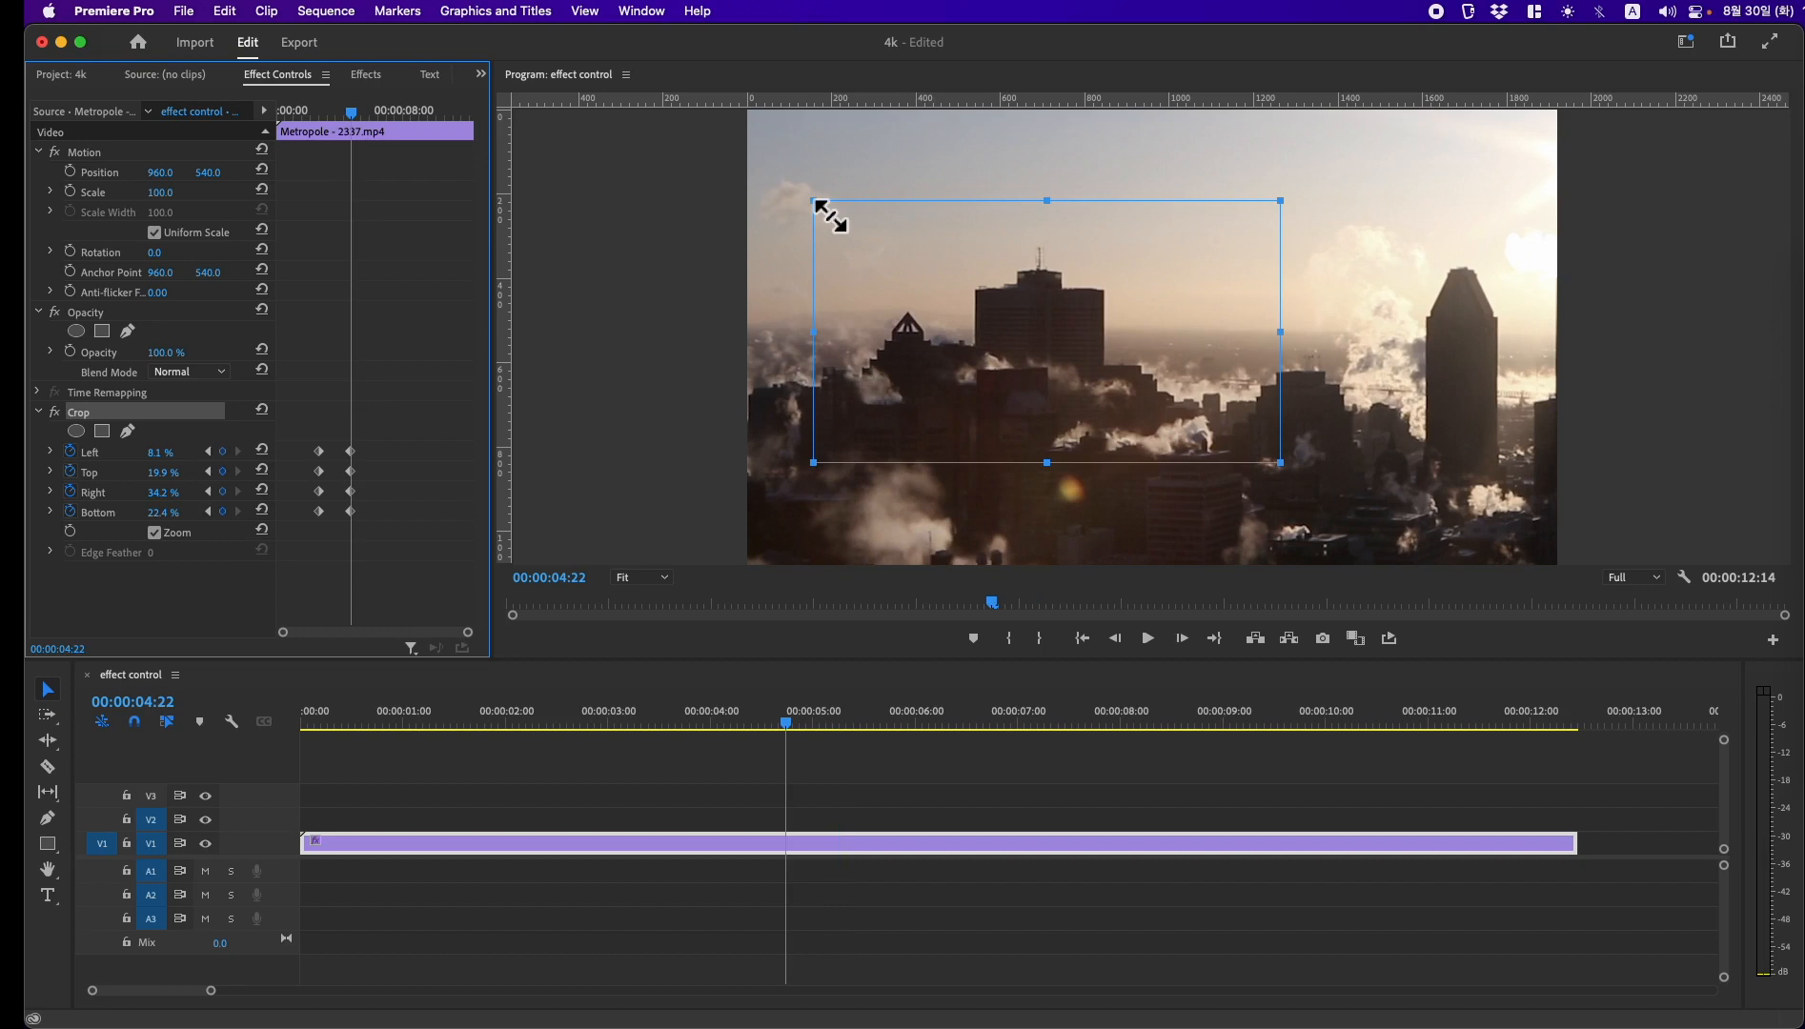
{"action": "mouse_move", "coordinate": [830, 342]}
{"action": "left_mouse_down"}
{"action": "mouse_move", "coordinate": [894, 349]}
{"action": "mouse_move", "coordinate": [757, 347]}
{"action": "mouse_move", "coordinate": [806, 346]}
{"action": "left_mouse_up"}
{"action": "left_click_drag", "start_coordinate": [1047, 215], "coordinate": [1060, 311]}
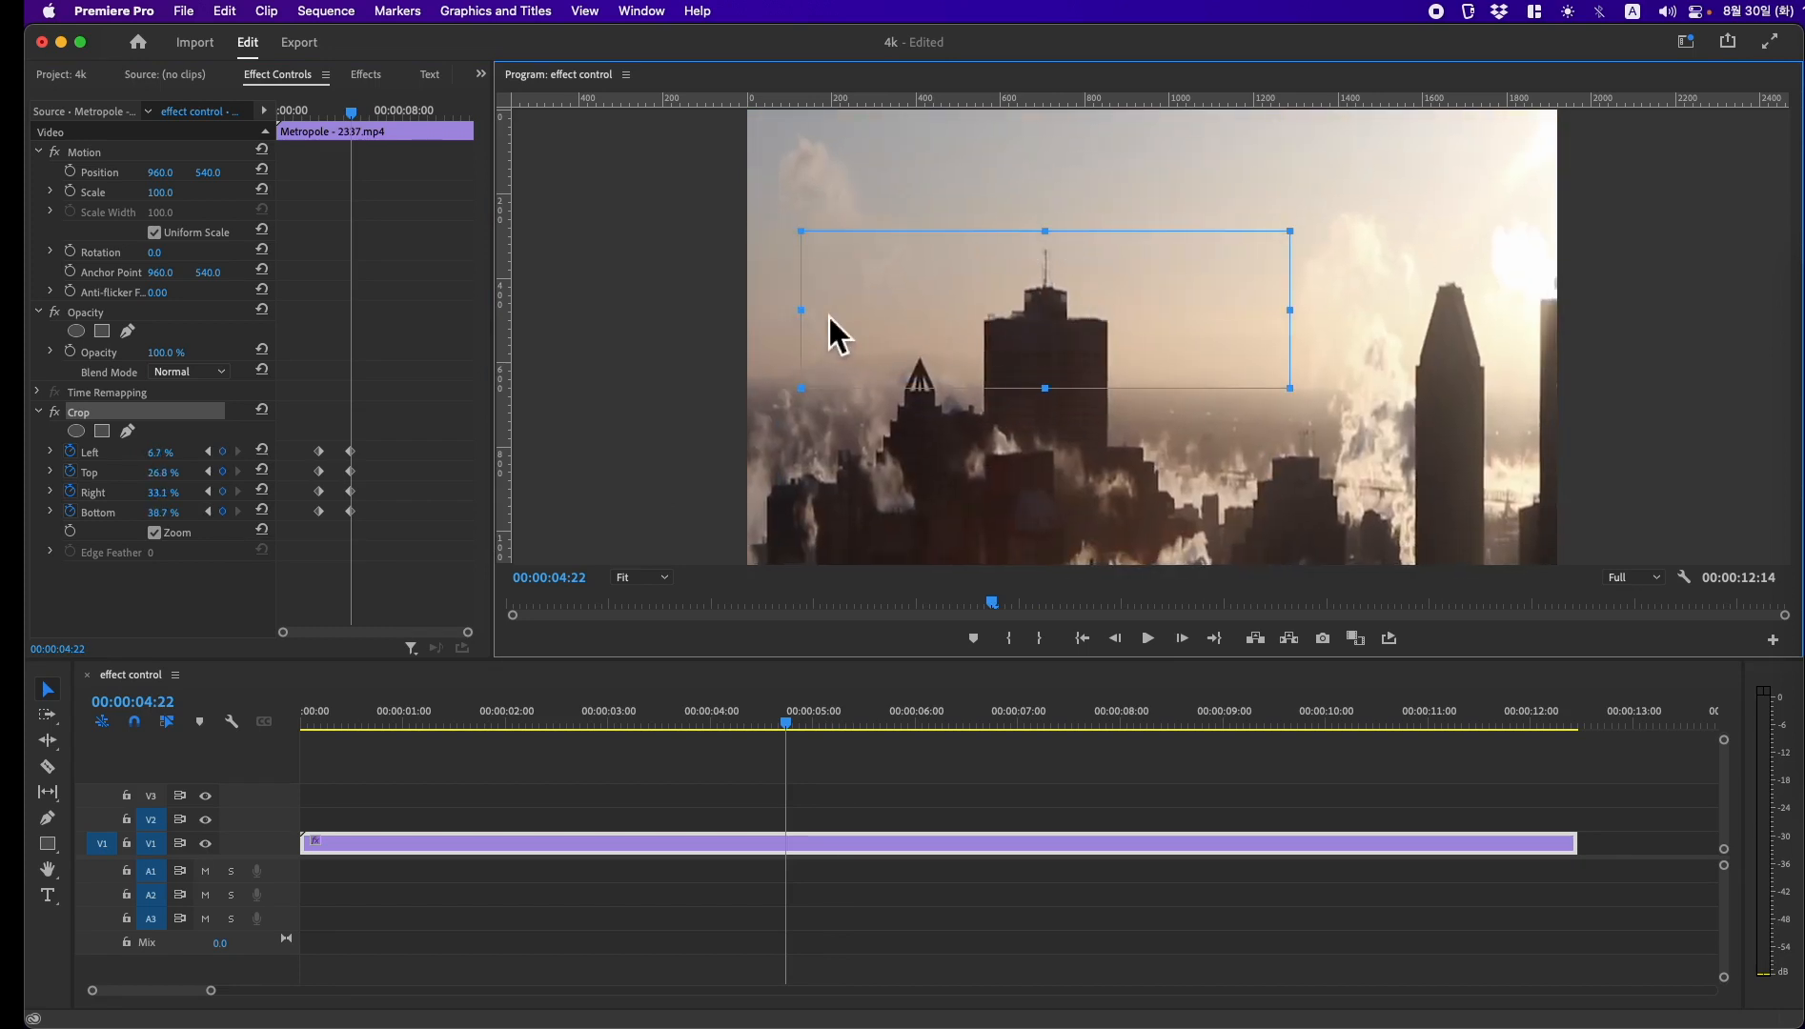
Step: Play back the zoom with the wide, short crop frame from before the first keyframes
{"action": "left_click_drag", "start_coordinate": [785, 728], "coordinate": [543, 735]}
{"action": "key", "text": "space"}
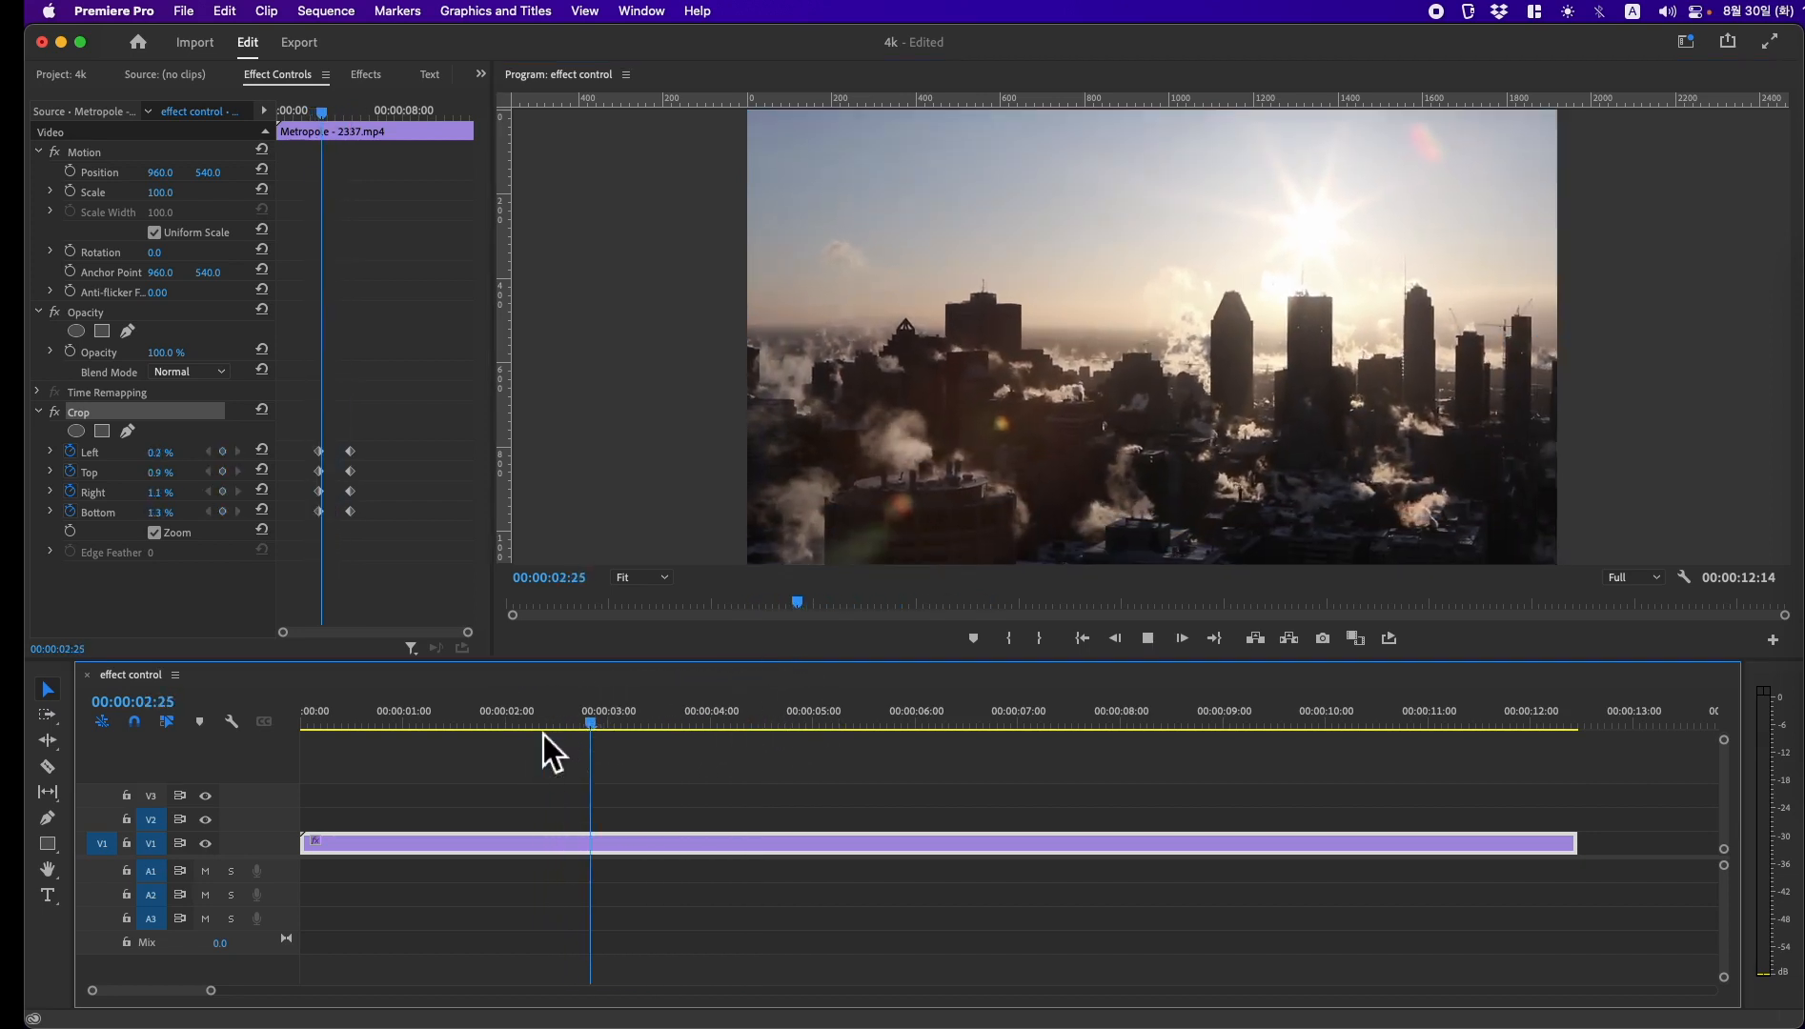
{"action": "key", "text": "space"}
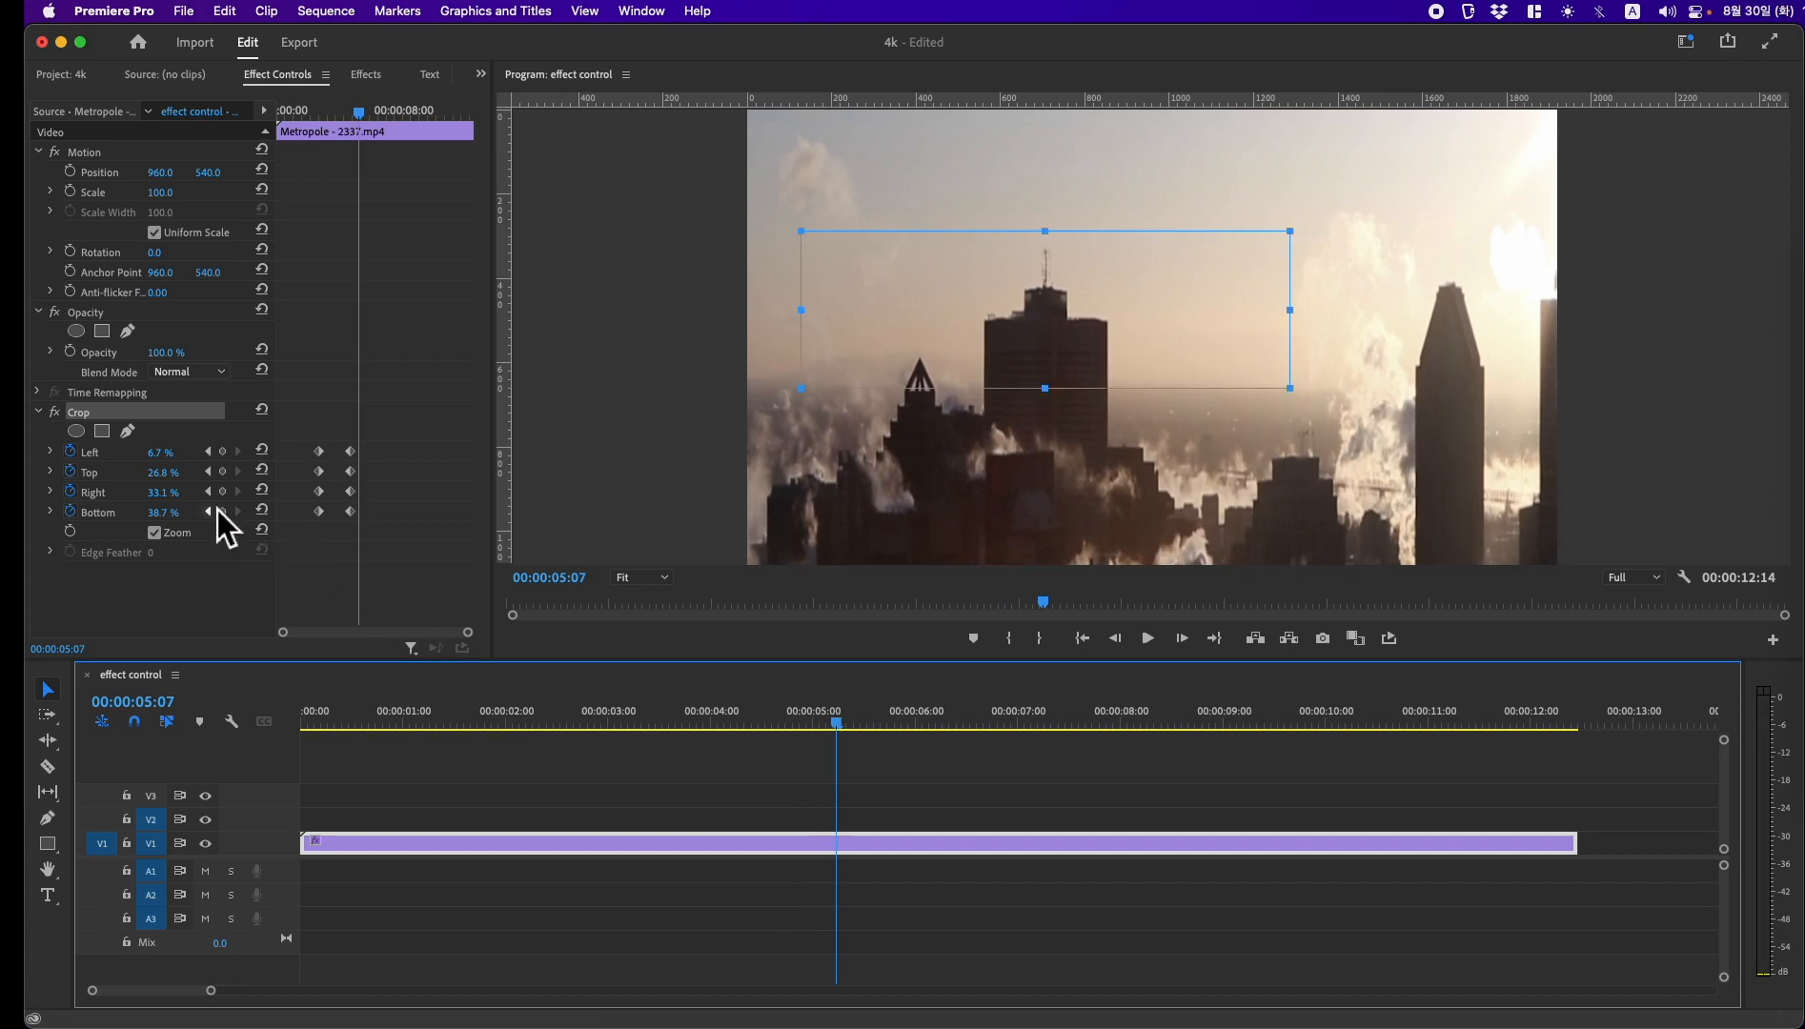
Step: At 00:00:04:22, reshape the crop into a tall, narrow frame: about Left 12.2%, Top 1.0%, Right 43.3% and Bottom 0.8%
{"action": "left_click", "coordinate": [210, 512]}
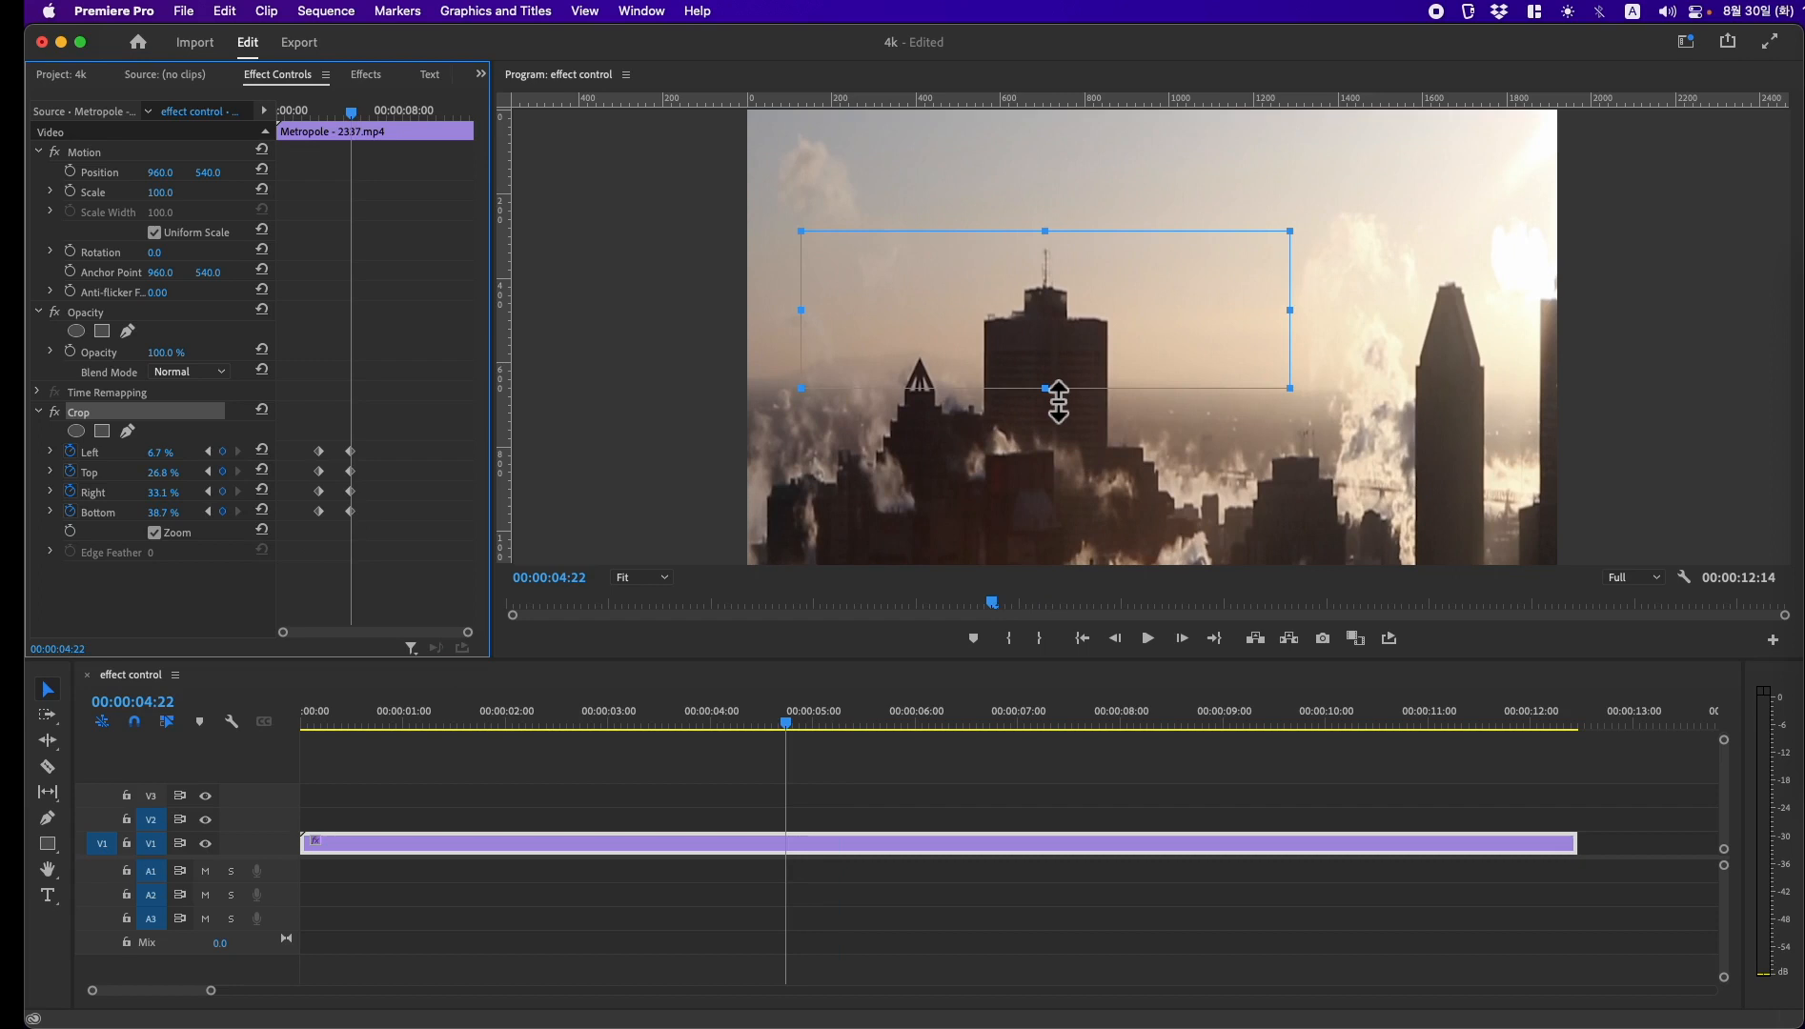
{"action": "left_click_drag", "start_coordinate": [1058, 400], "coordinate": [1028, 562]}
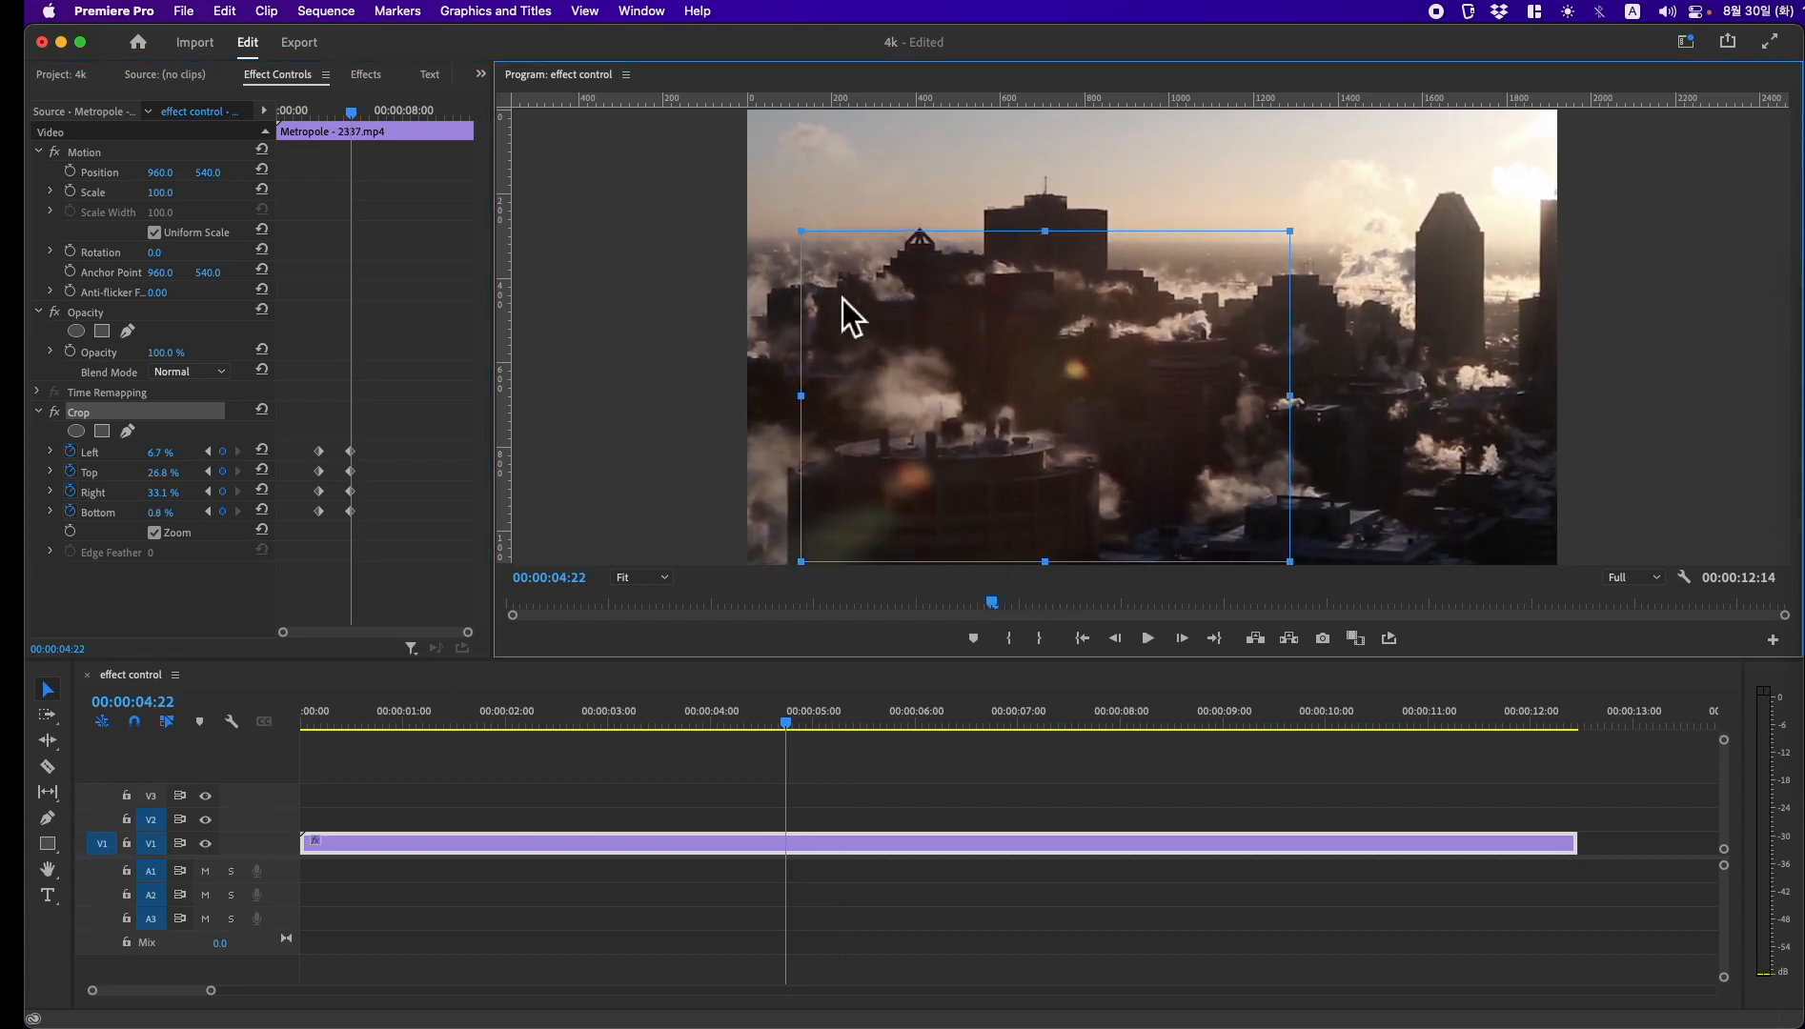
{"action": "left_click_drag", "start_coordinate": [821, 252], "coordinate": [759, 126]}
{"action": "left_click_drag", "start_coordinate": [753, 340], "coordinate": [845, 341]}
{"action": "left_click_drag", "start_coordinate": [1291, 339], "coordinate": [1207, 341]}
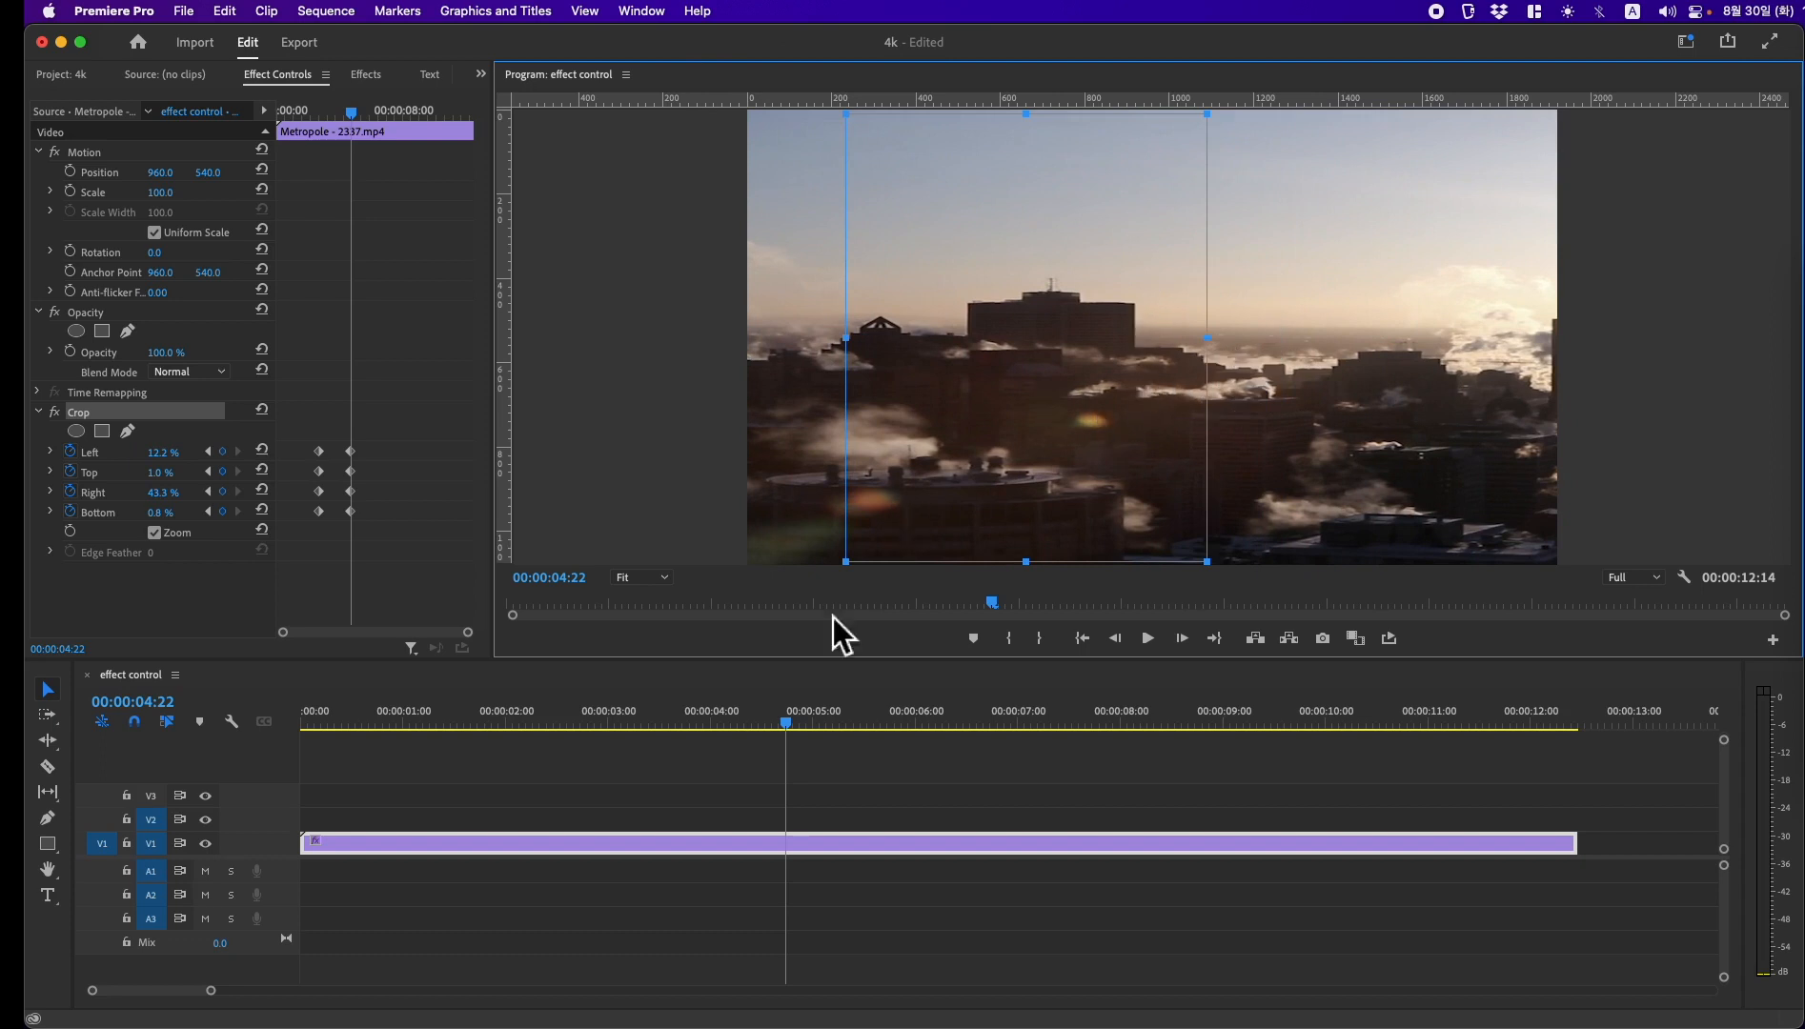
Step: Play back the zoom with the tall, narrow crop frame to check the horizontal stretching
{"action": "left_click_drag", "start_coordinate": [794, 733], "coordinate": [535, 732]}
{"action": "key", "text": "space"}
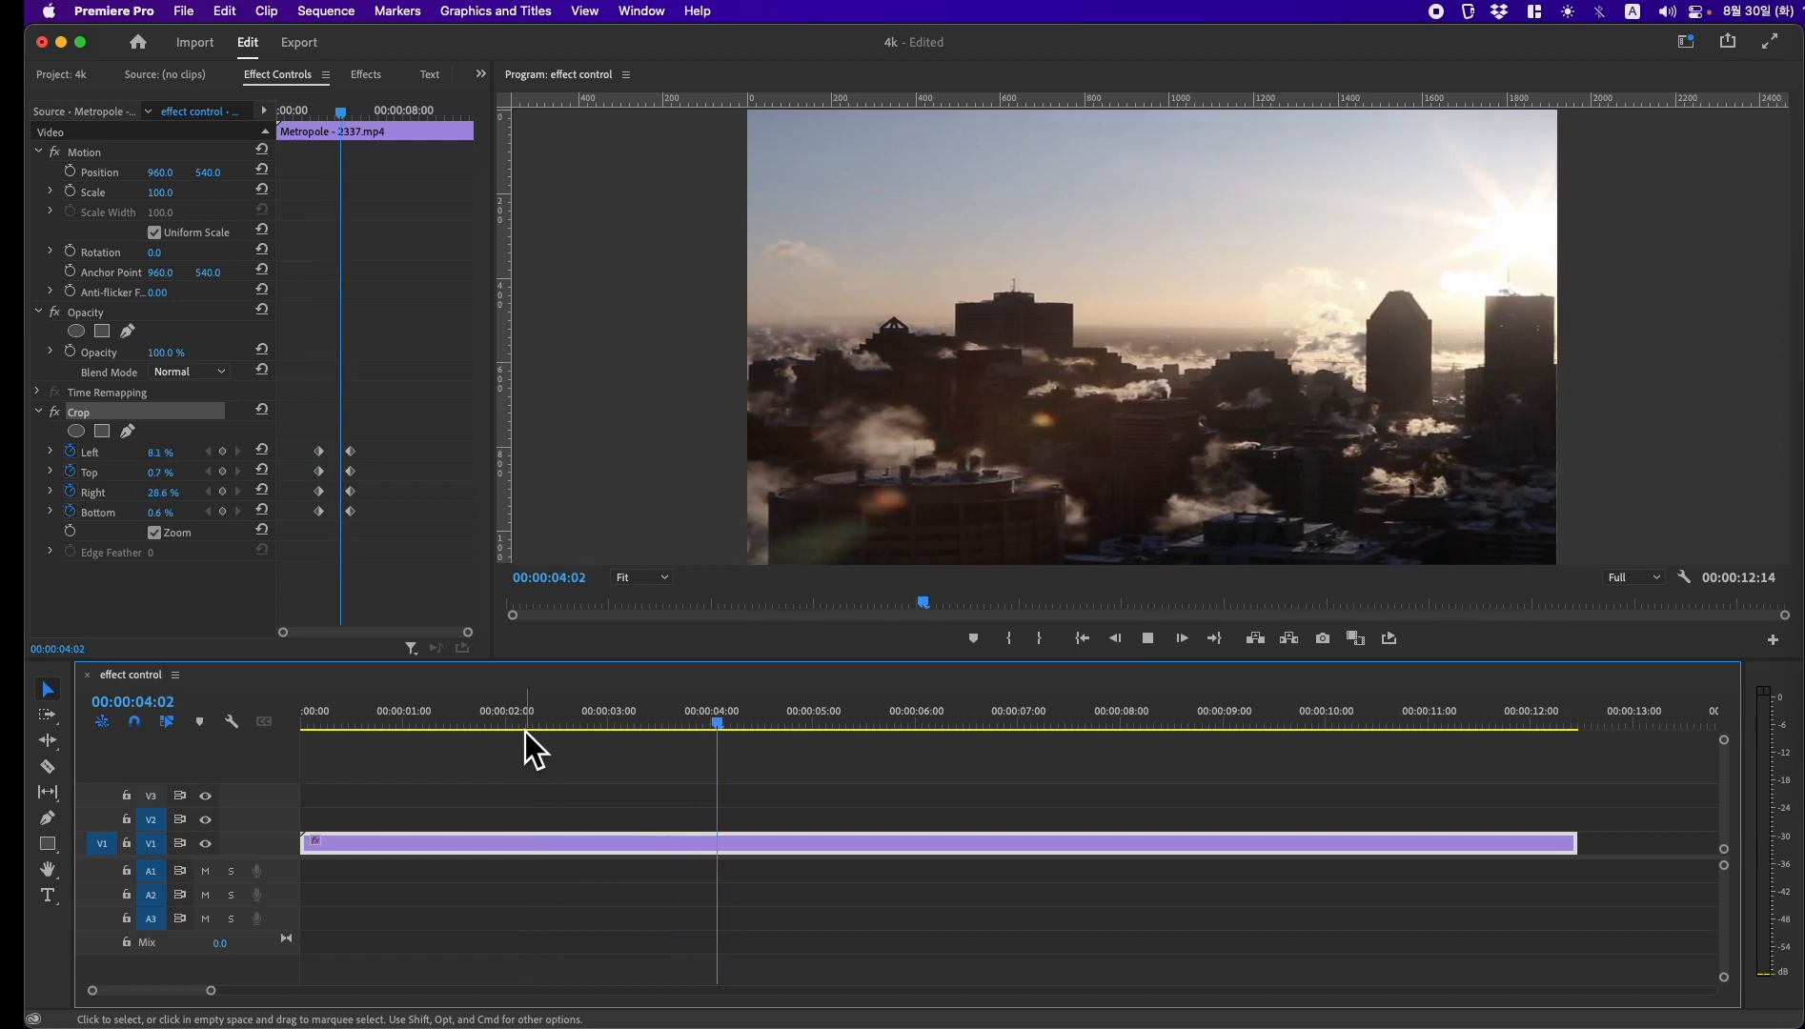
{"action": "key", "text": "space"}
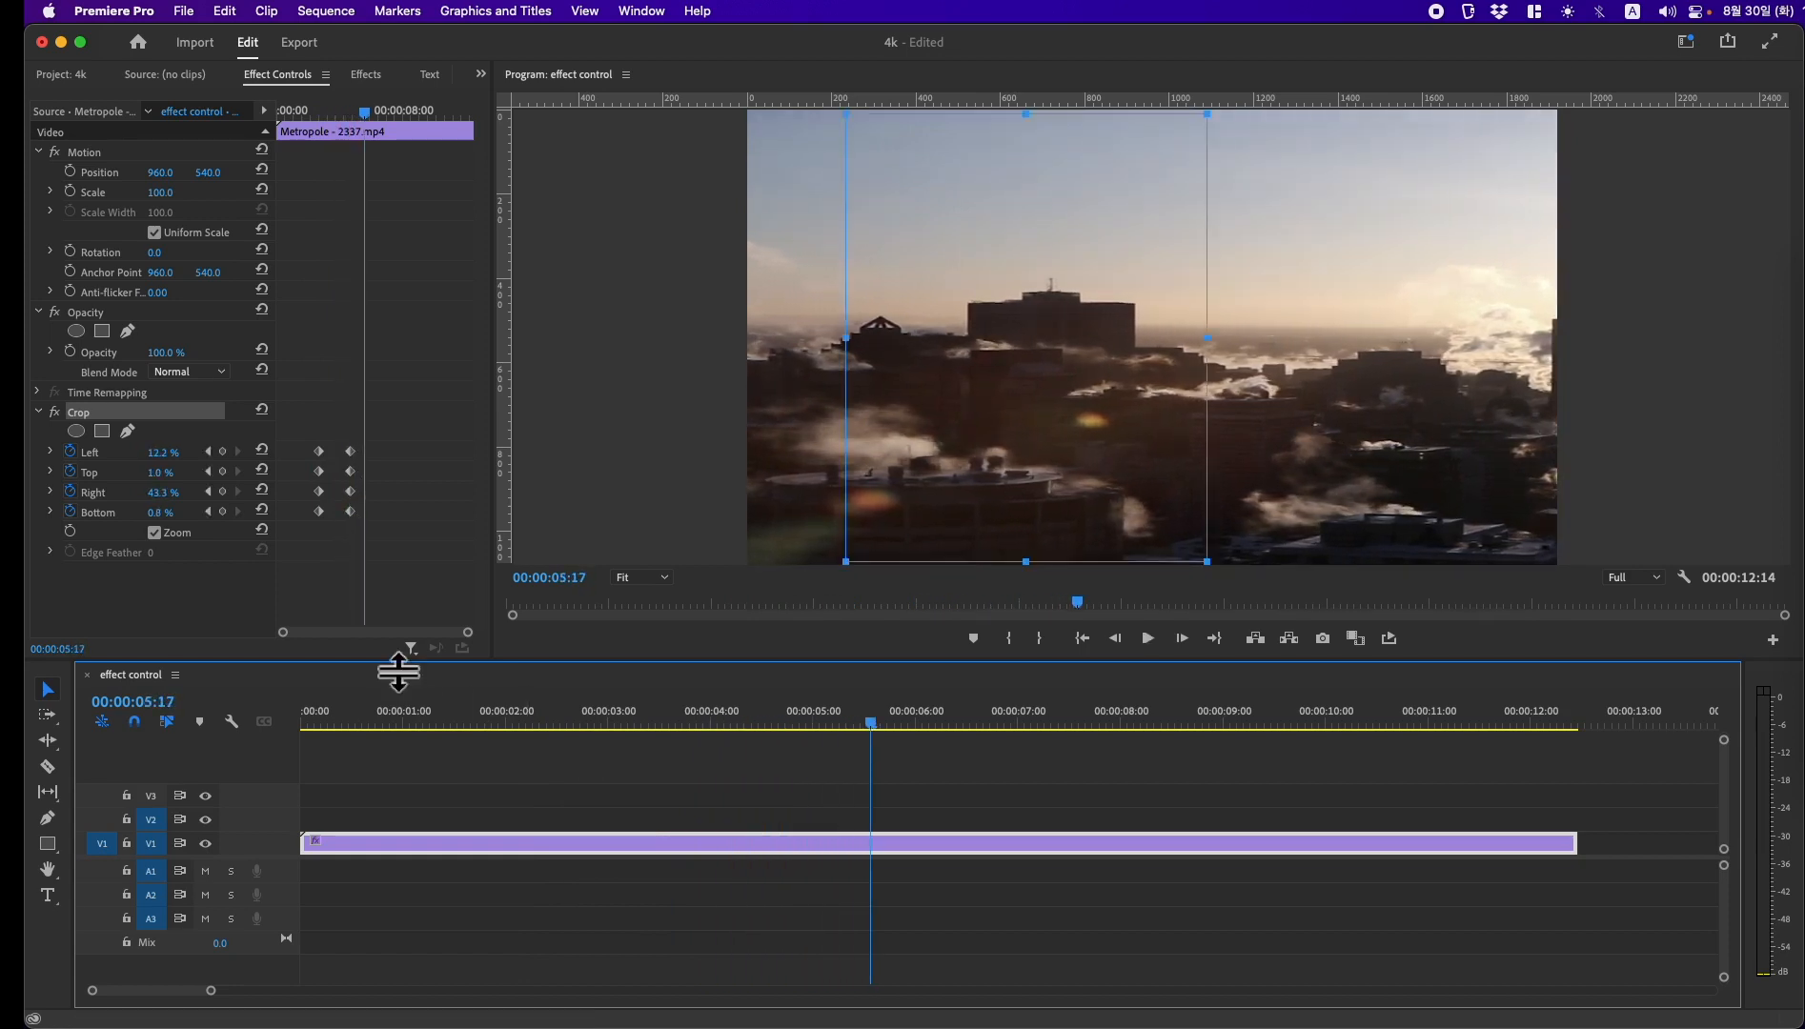
Step: At 00:00:04:22, reshape the crop into a full-width band: Left and Right 0%, Top about 20.1% and Bottom about 22.4%
{"action": "left_click", "coordinate": [214, 517]}
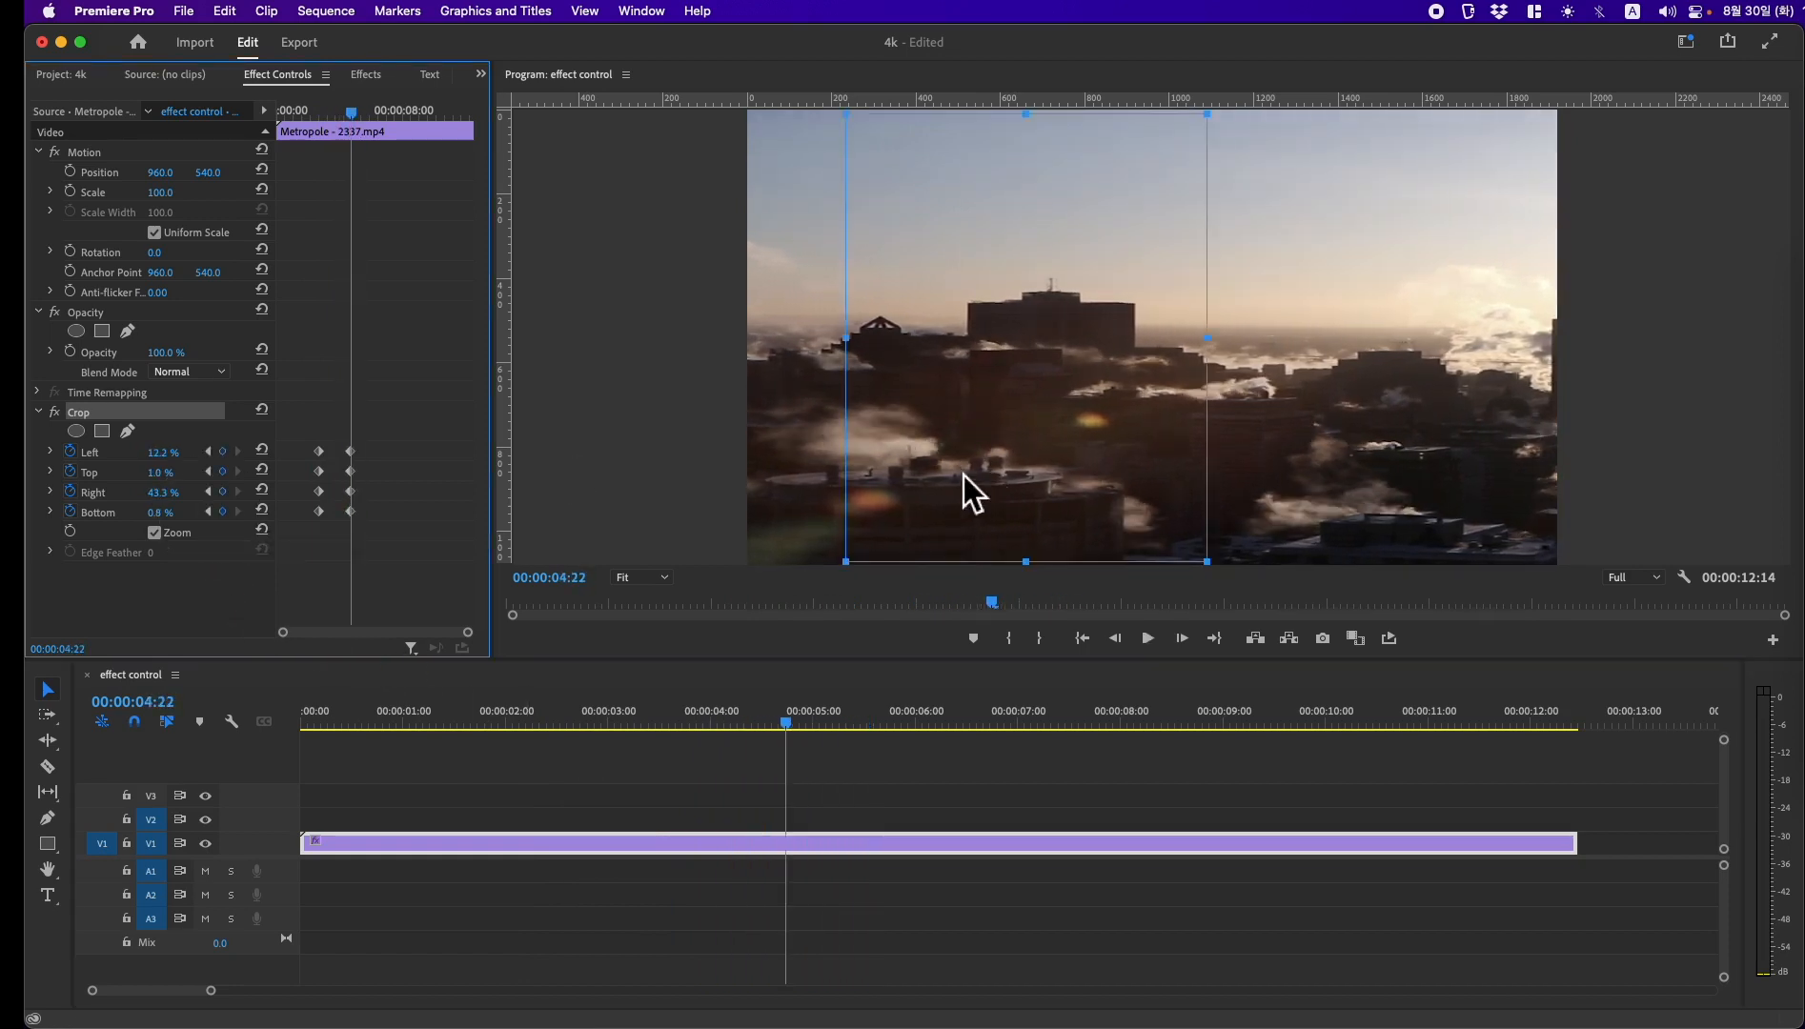
{"action": "left_click_drag", "start_coordinate": [846, 355], "coordinate": [650, 335]}
{"action": "left_click_drag", "start_coordinate": [1206, 342], "coordinate": [1631, 353]}
{"action": "left_click_drag", "start_coordinate": [1166, 575], "coordinate": [1181, 378]}
Step: Play back the full-width crop zoom from before the first keyframes to check the vertical stretching
{"action": "left_click_drag", "start_coordinate": [803, 725], "coordinate": [517, 747]}
{"action": "key", "text": "space"}
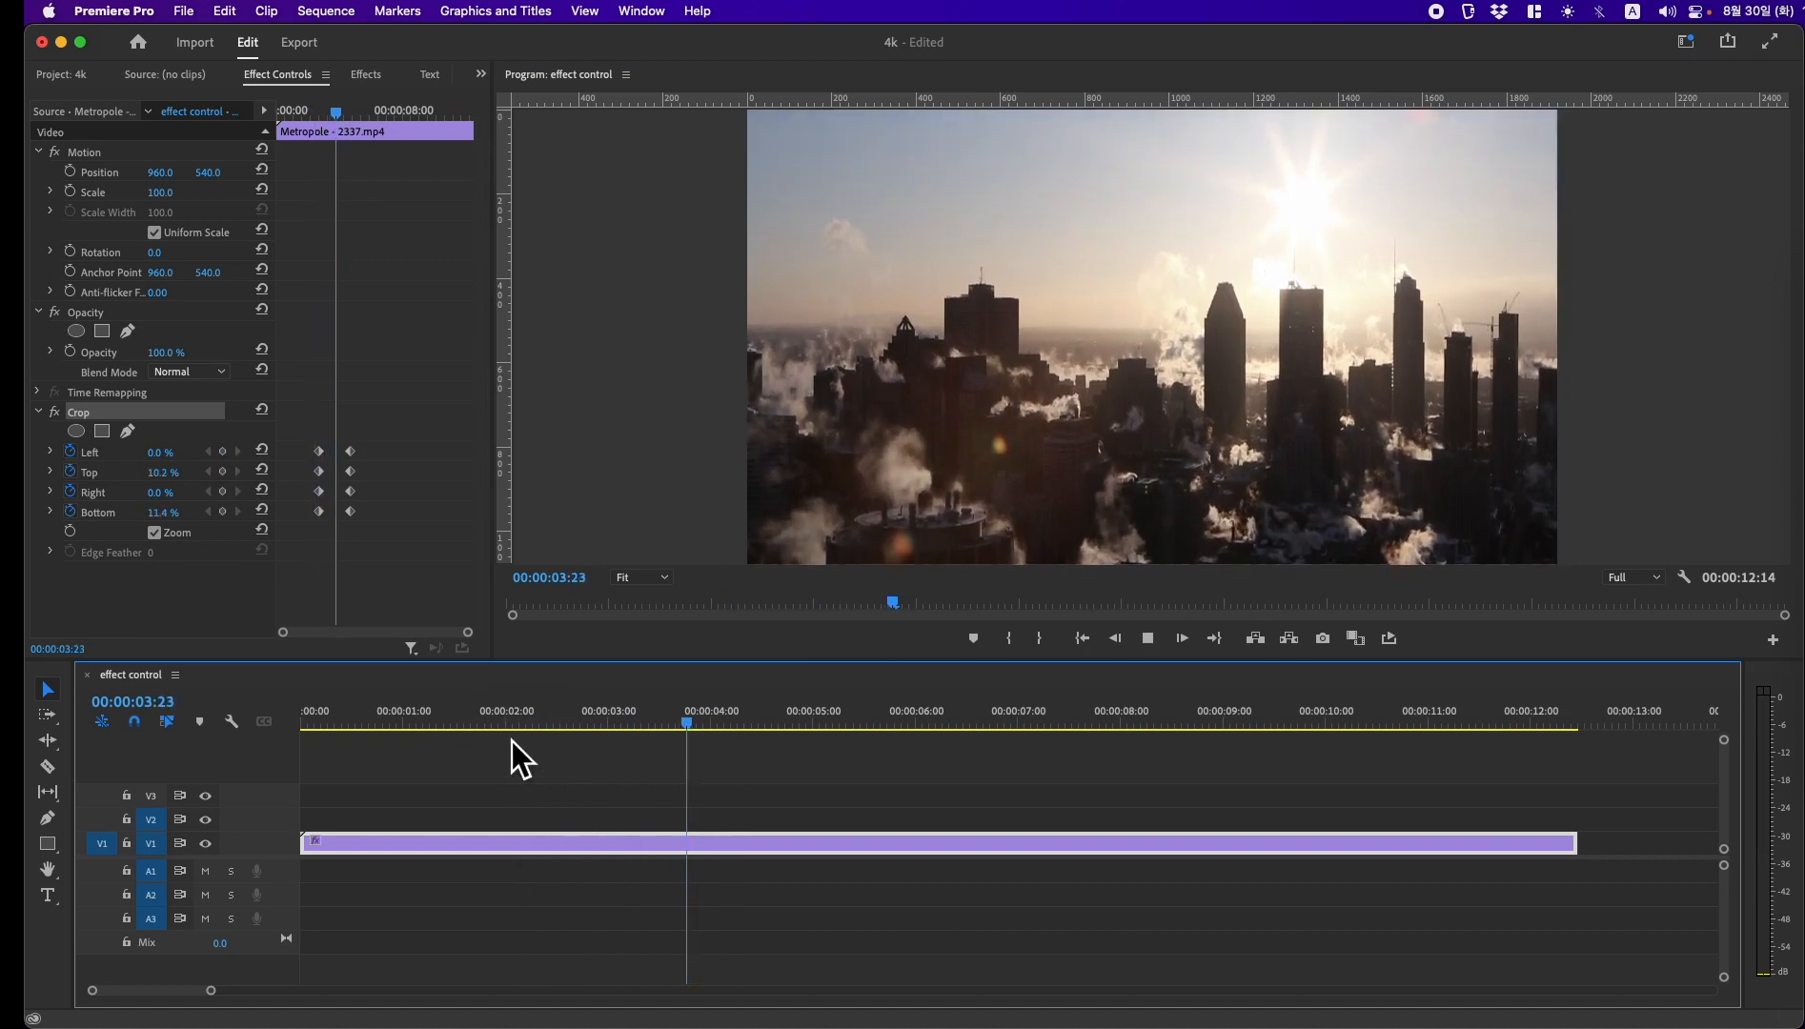
{"action": "key", "text": "space"}
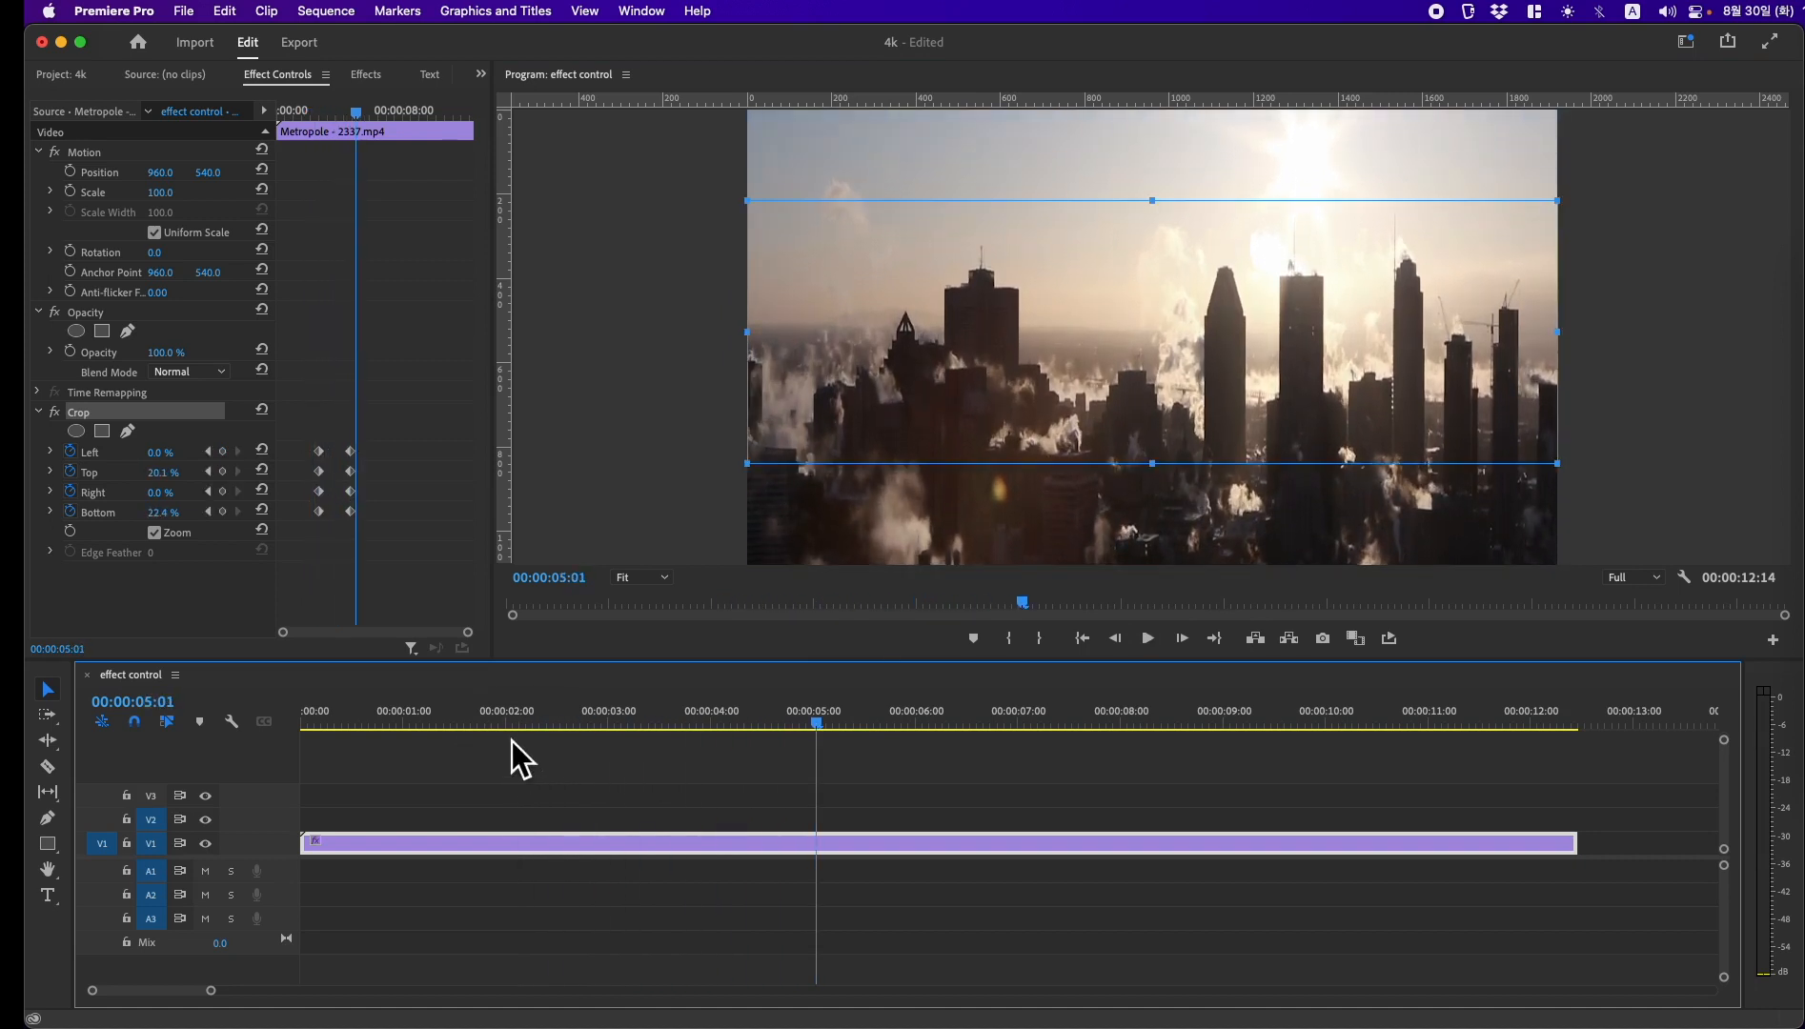